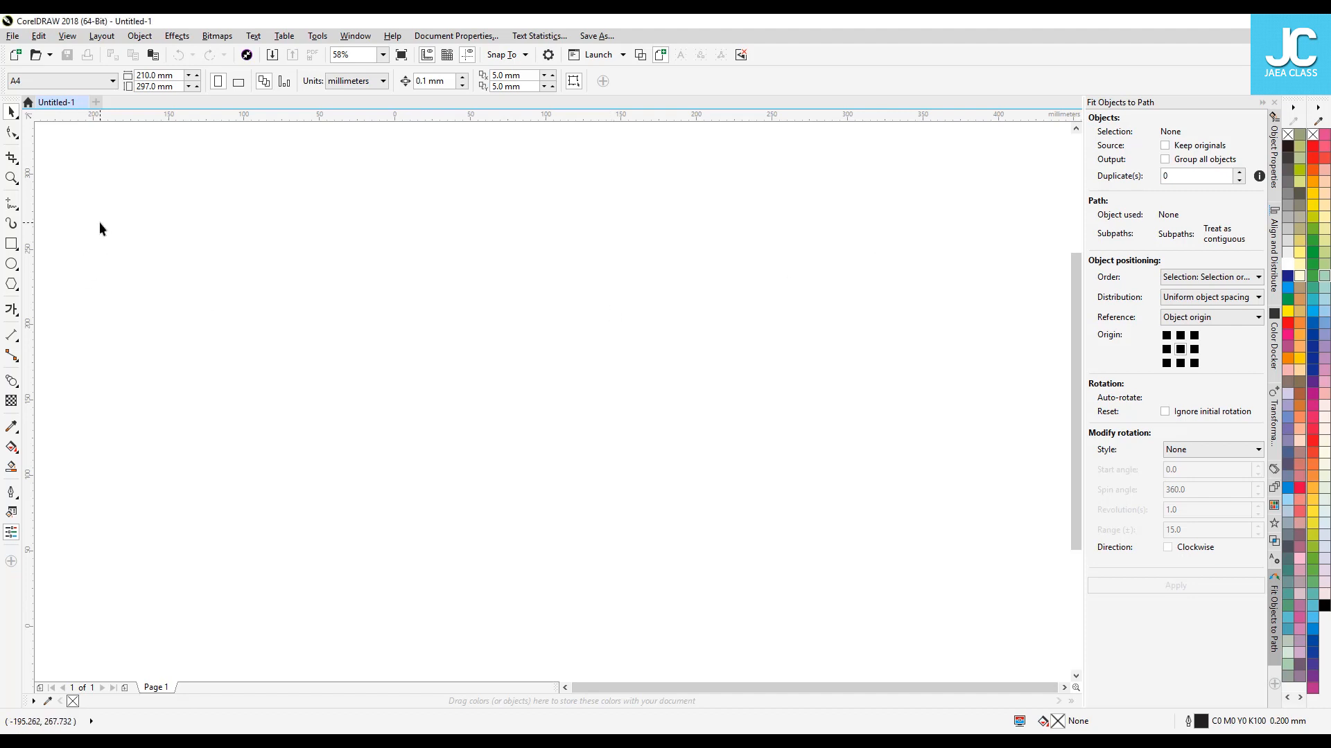
- Draw a square about 27 mm wide in the upper-left area of the canvas
left_click(11, 244)
left_click_drag(136, 223, 178, 264)
key("space")
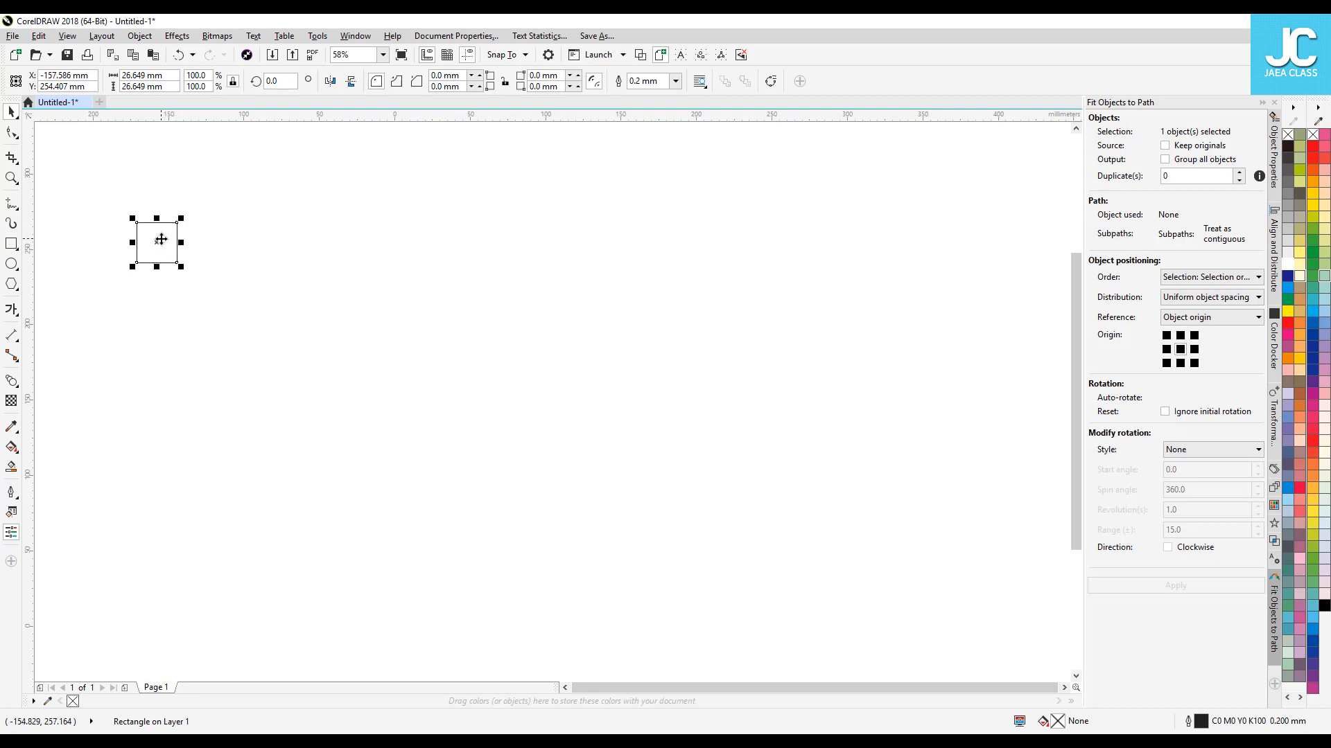
- Draw a five-pointed star about 65 by 62 mm far to the right of the square
left_click(11, 262)
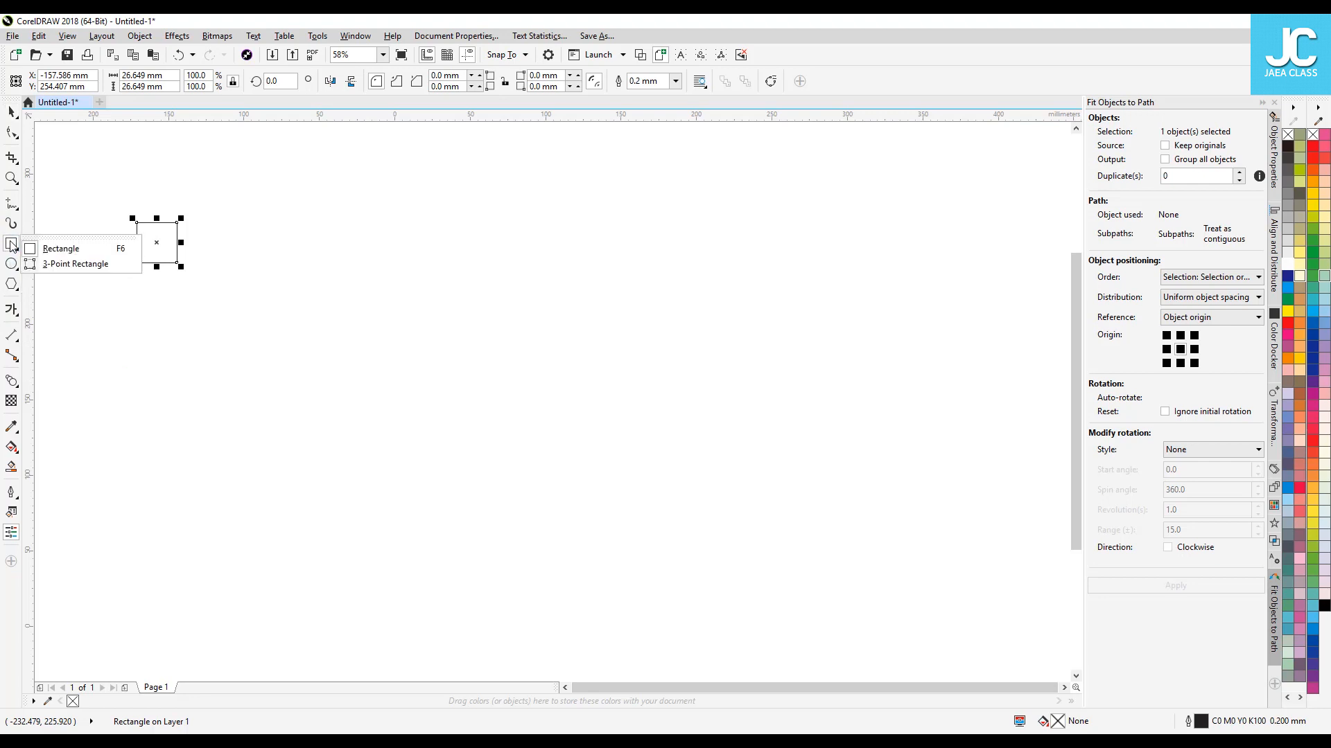
left_click(10, 285)
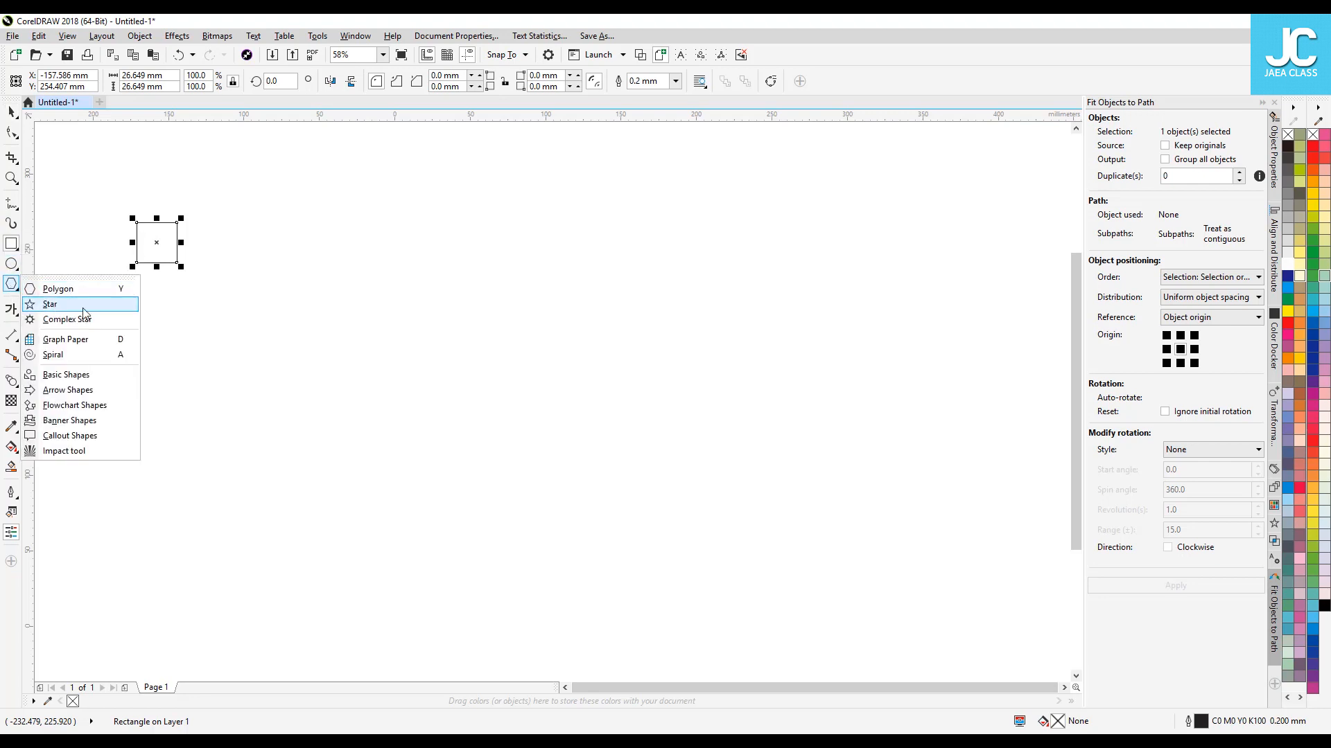
left_click(50, 303)
left_click_drag(909, 228, 962, 278)
key("space")
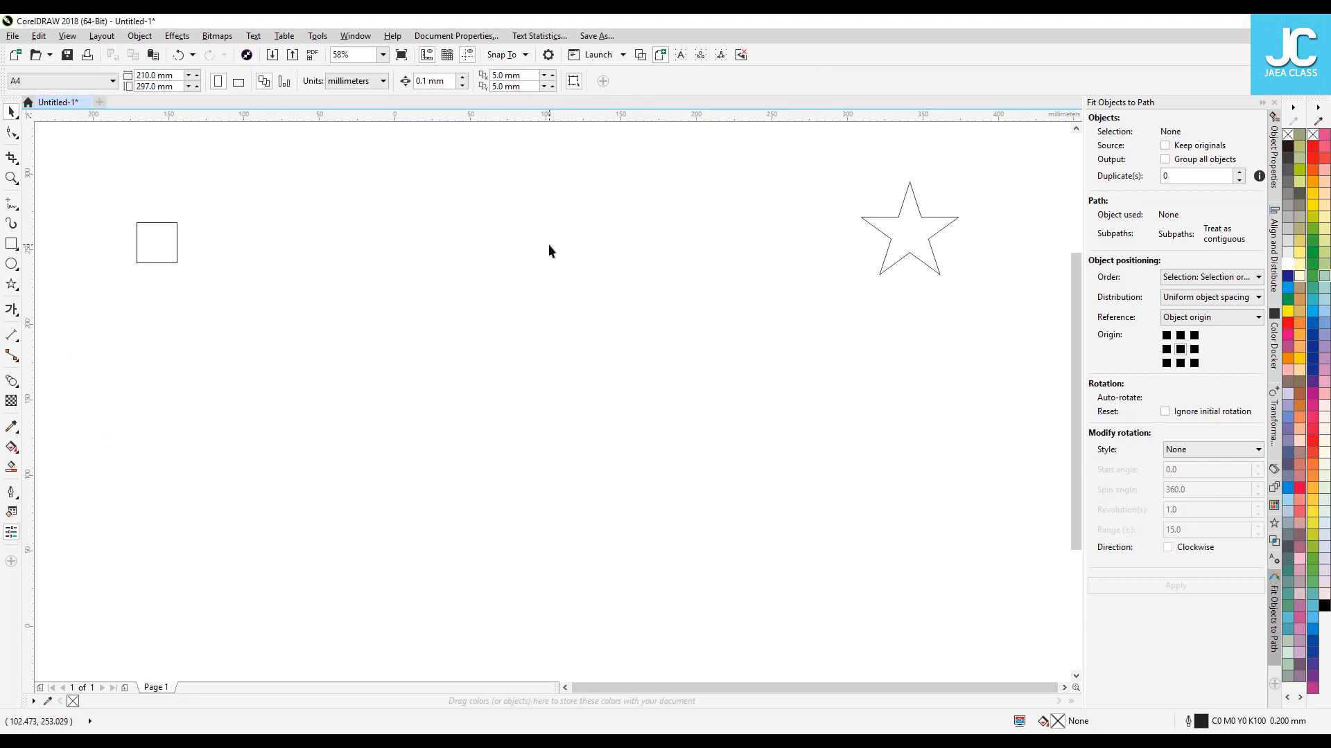
- Shift the square slightly away from the star, then fill the square red and the star green
left_click_drag(144, 262, 126, 262)
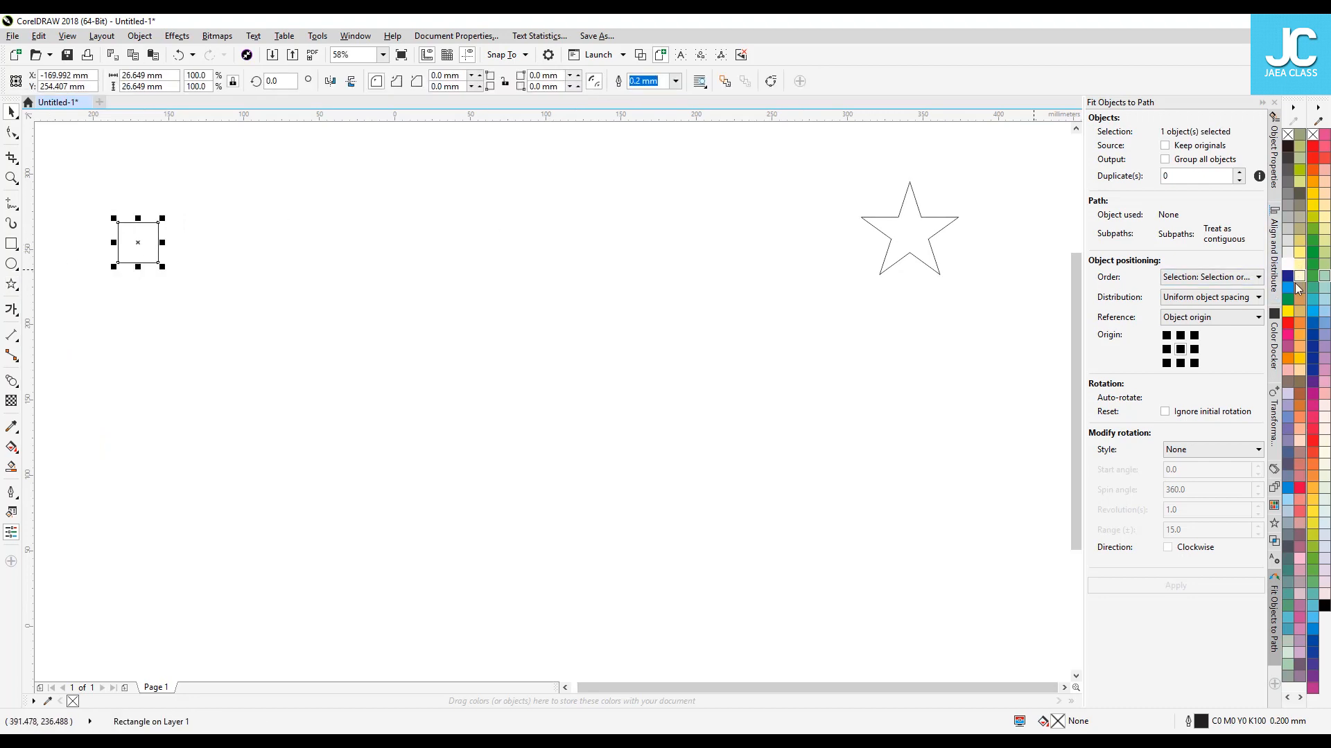
left_click(1262, 102)
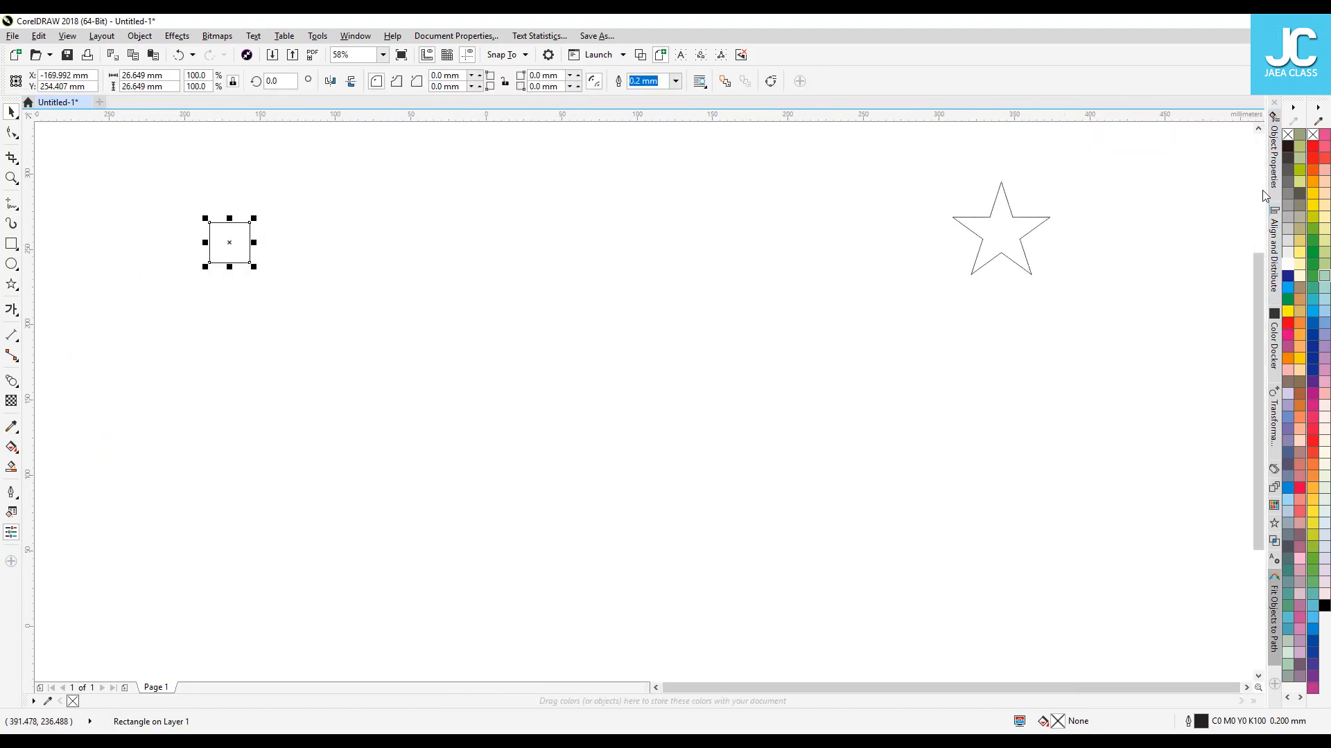
left_click(1287, 323)
left_click(961, 344)
left_click(1032, 217)
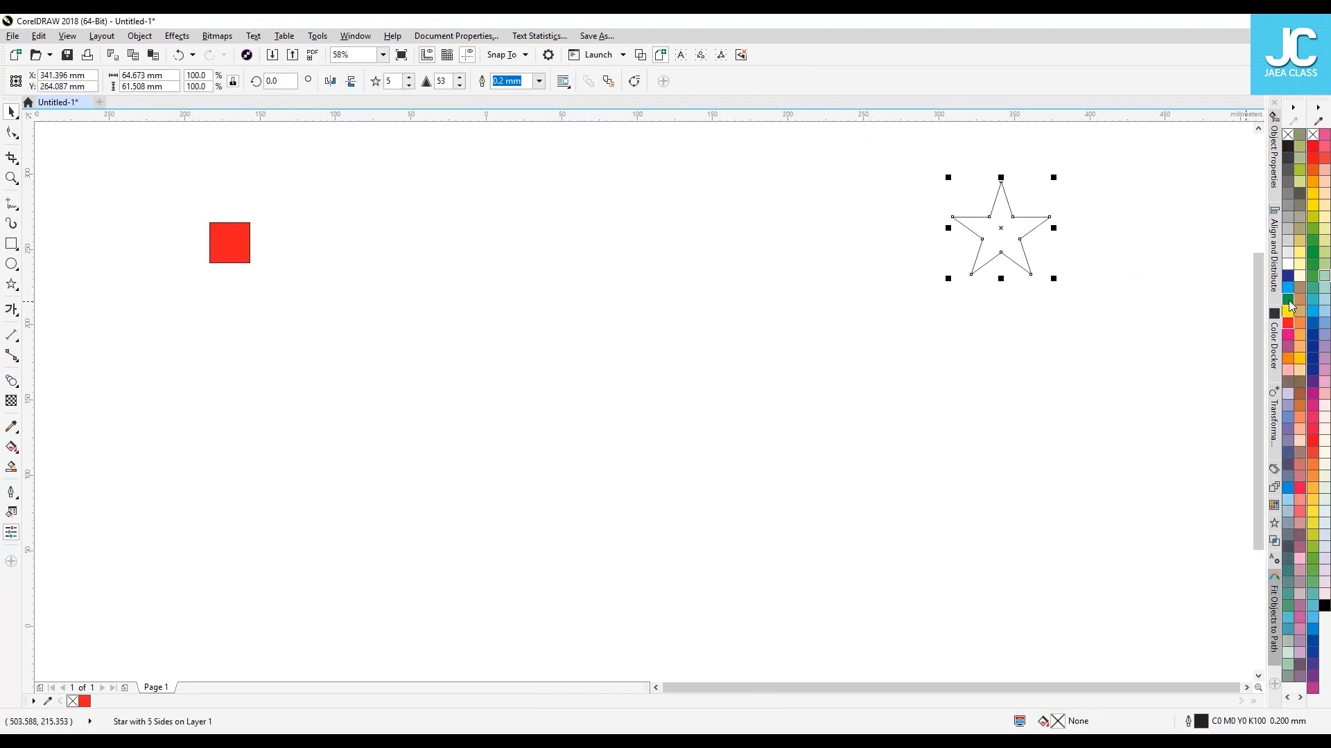
left_click(1286, 299)
left_click(721, 395)
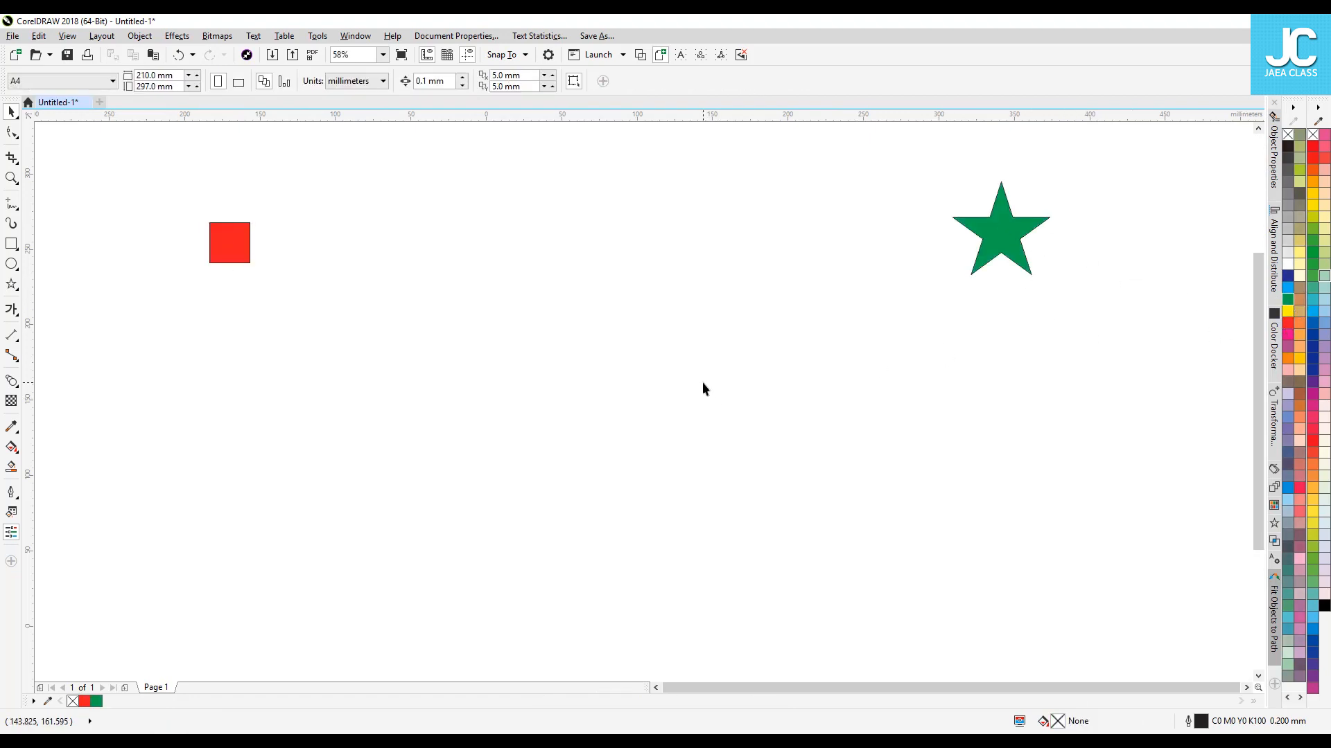
- Blend the red square into the green star with 10 intermediate shapes
left_click(11, 380)
left_click_drag(233, 242, 1011, 241)
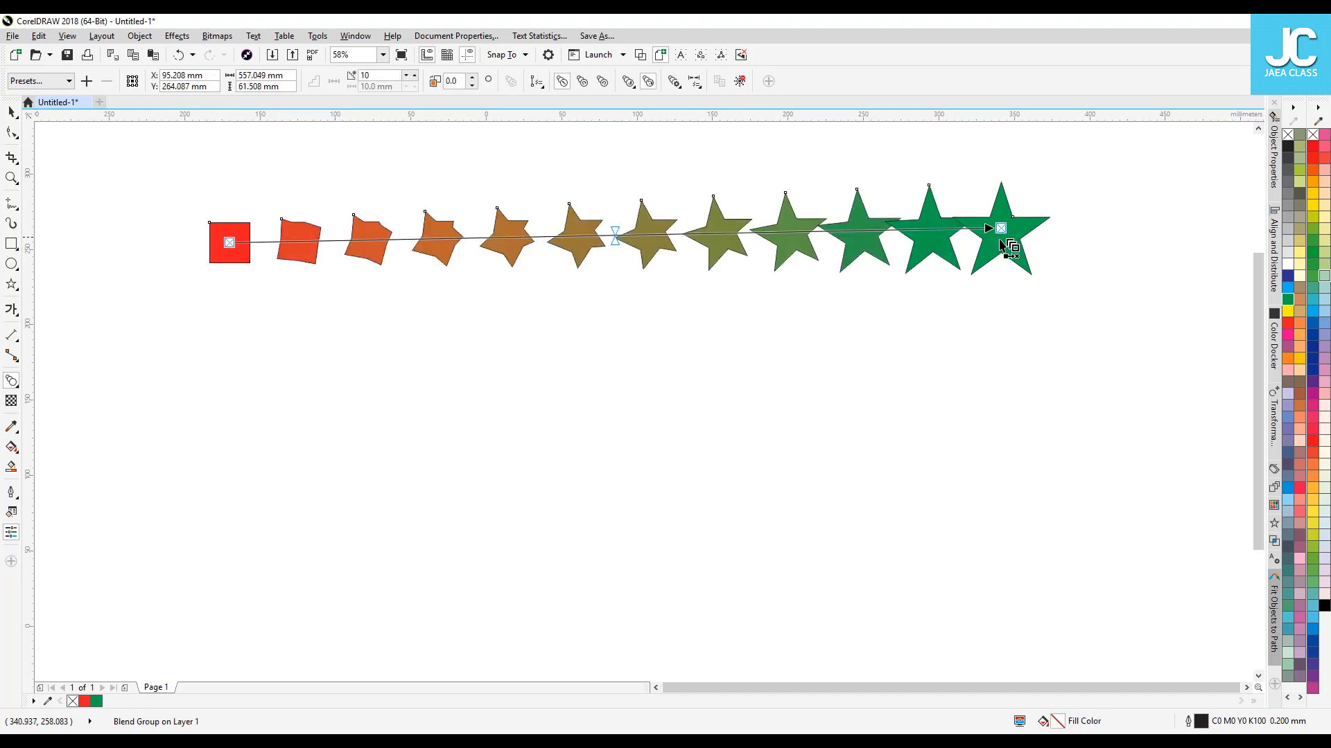
key("space")
left_click(750, 318)
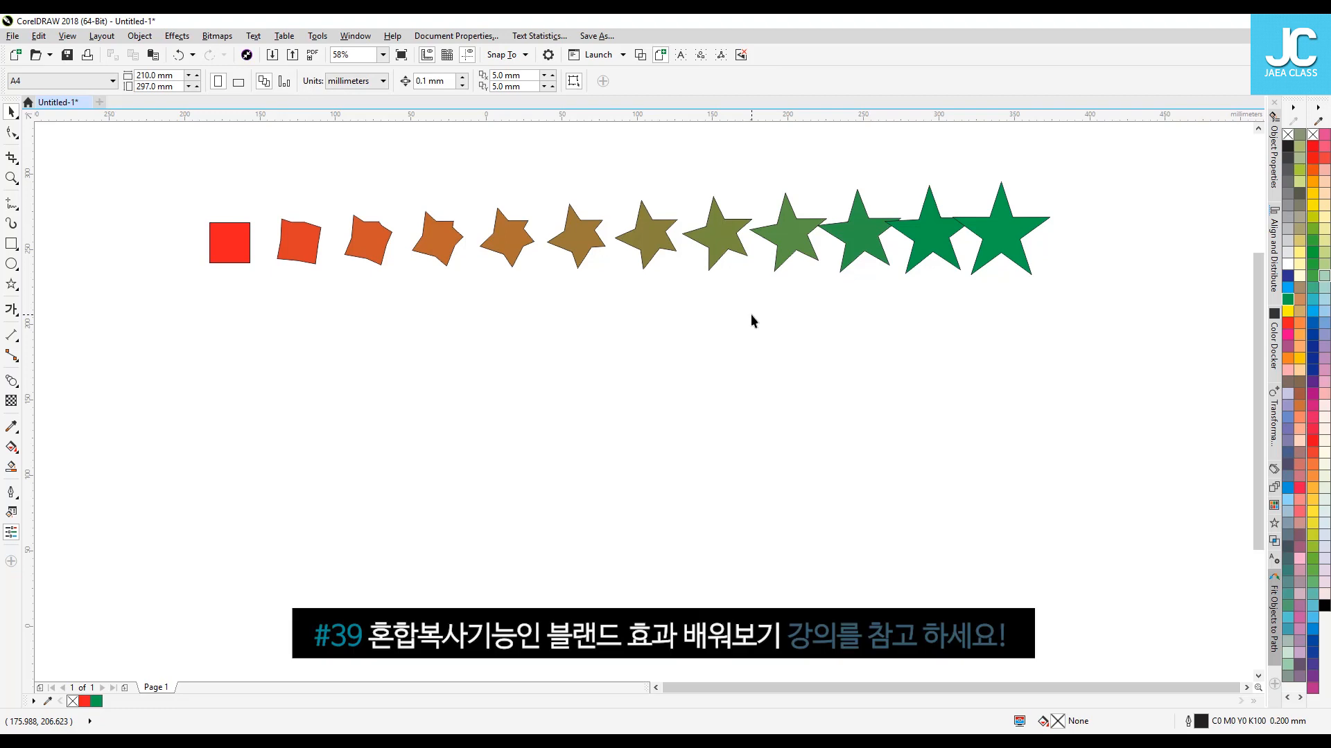
- Move the blend's green star and red square up toward the top of the canvas
left_click(656, 230)
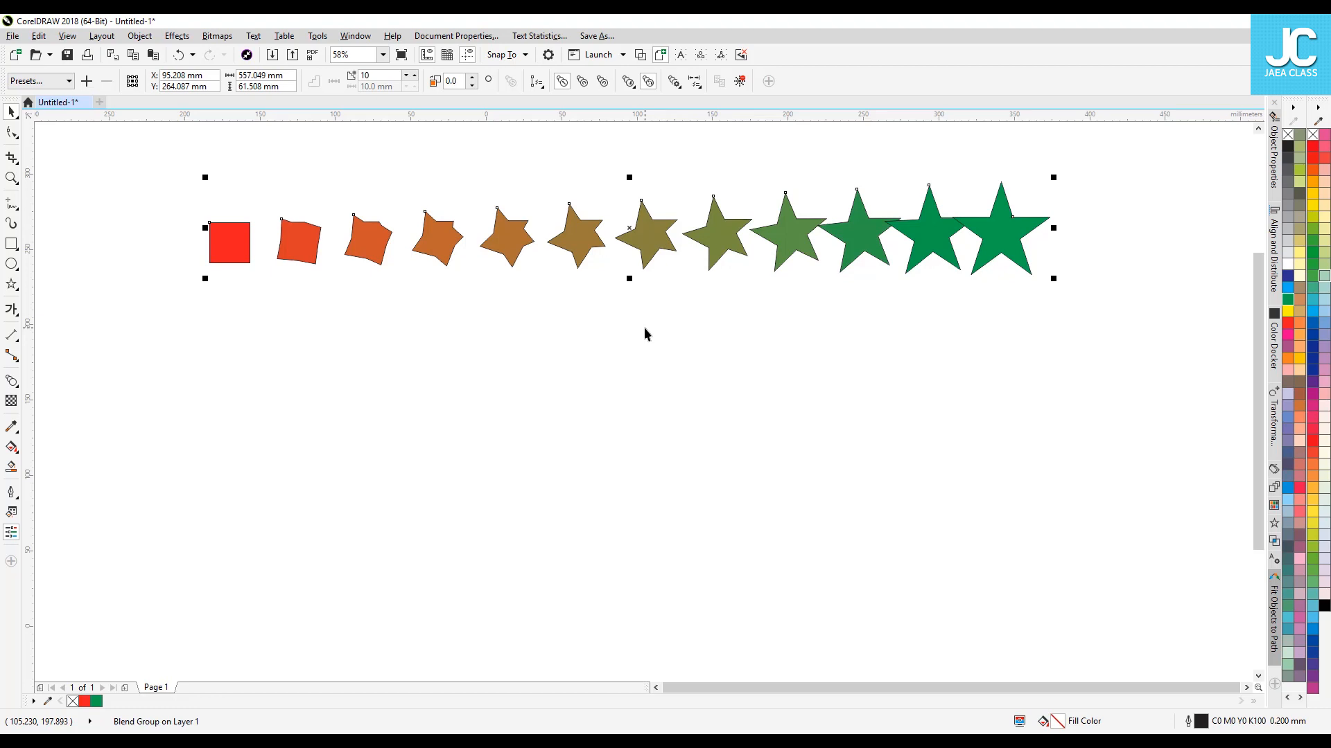
left_click(643, 353)
left_click_drag(1018, 214, 1010, 182)
left_click_drag(238, 252, 183, 178)
left_click(581, 398)
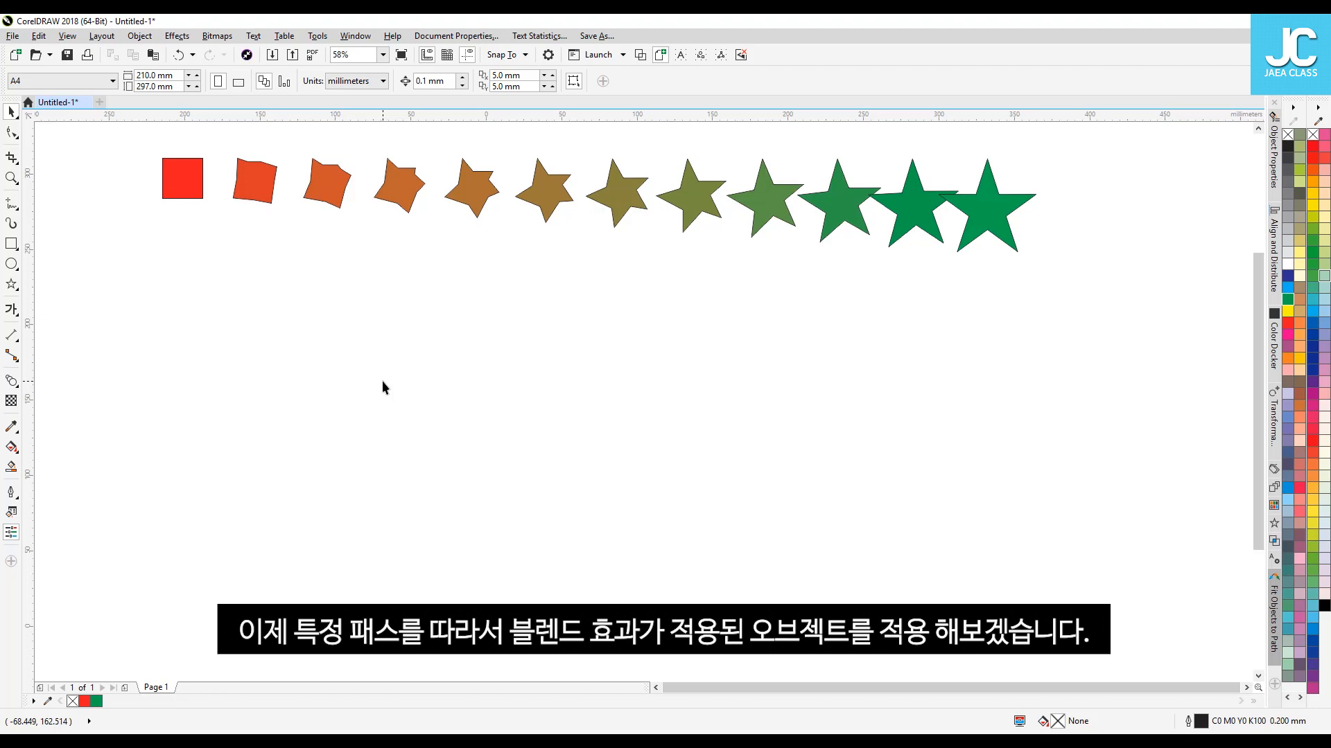
- Sketch a wavy freehand curve about 459 mm wide below the blend and delete it
left_click(11, 203)
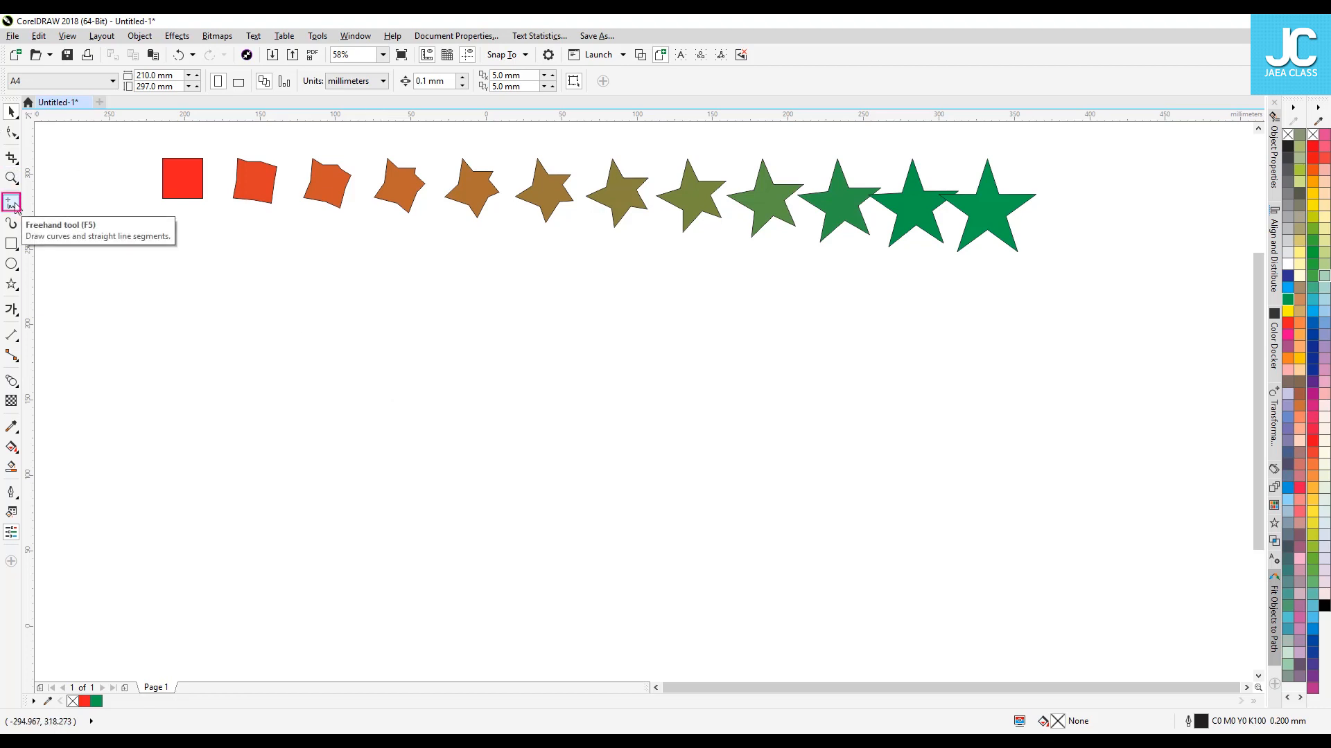
left_click(15, 206)
left_click(59, 208)
mouse_move(246, 444)
left_mouse_down()
mouse_move(373, 365)
mouse_move(546, 410)
mouse_move(939, 405)
left_mouse_up()
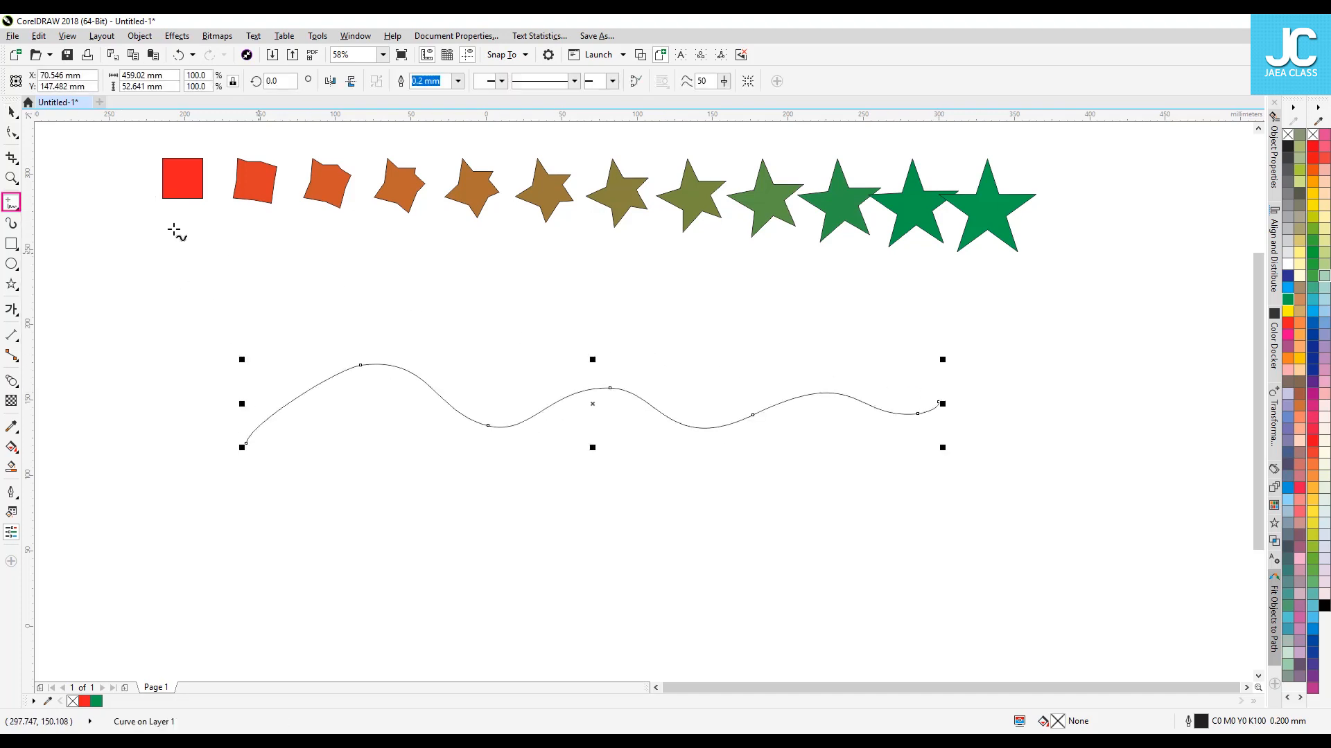
key("Delete")
- Draw an open curve about 632 by 212 mm below the blend with the Pen tool, waving rightward and looping back underneath
left_click(13, 210)
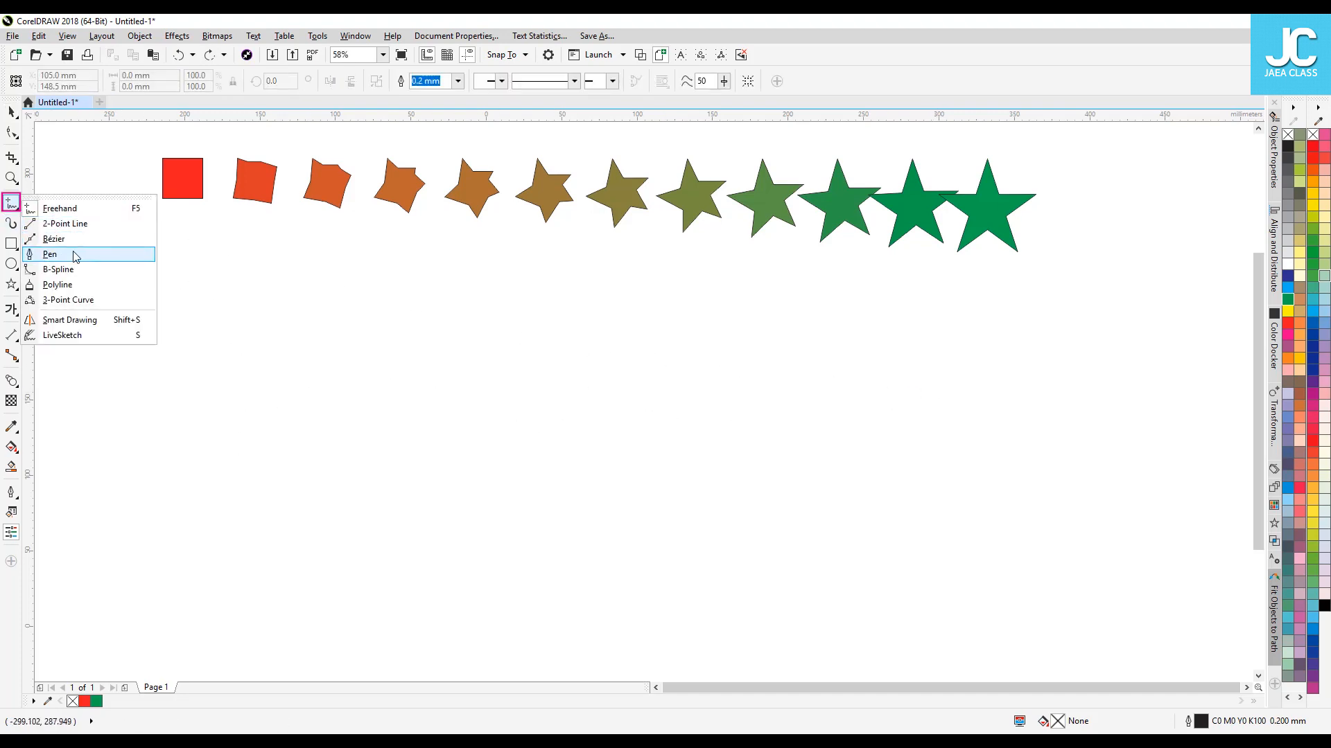
left_click(49, 254)
left_click(146, 444)
mouse_move(639, 299)
left_mouse_down()
mouse_move(711, 382)
mouse_move(844, 410)
left_mouse_up()
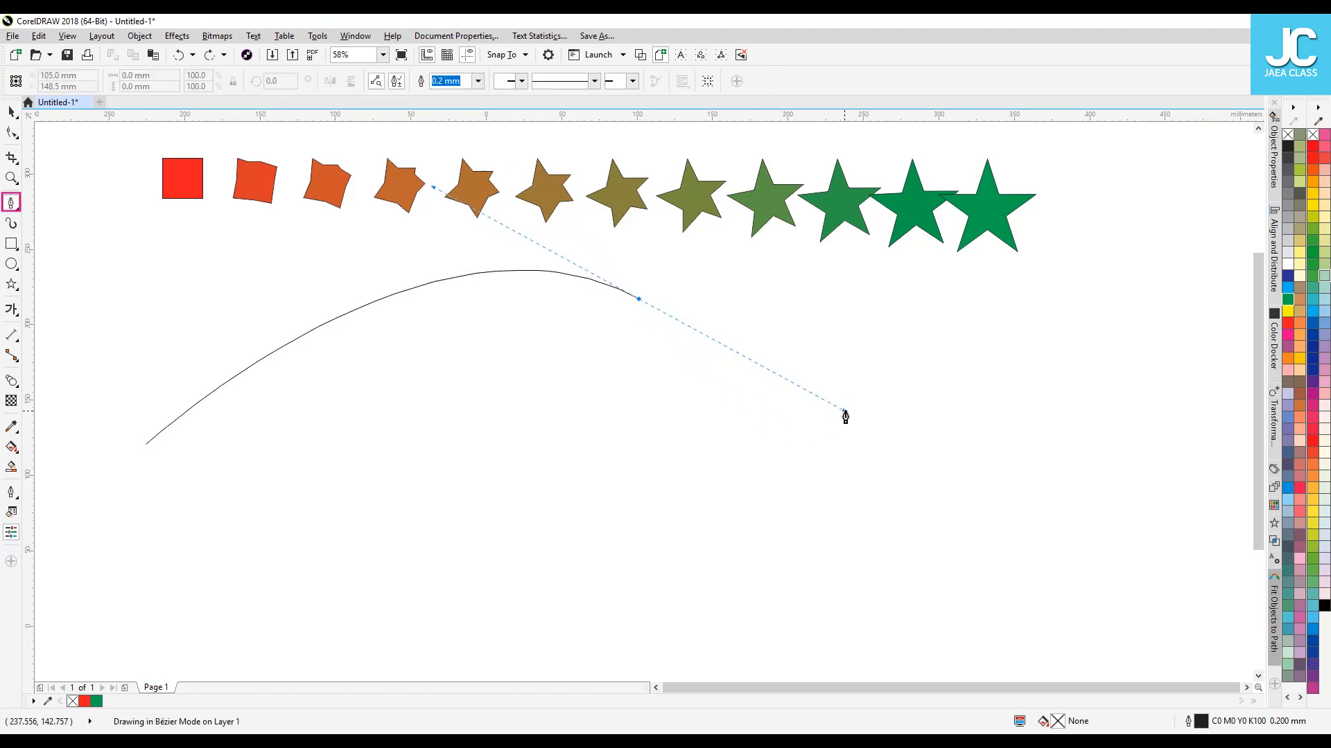
mouse_move(1028, 385)
left_mouse_down()
mouse_move(1093, 294)
mouse_move(1126, 308)
left_mouse_up()
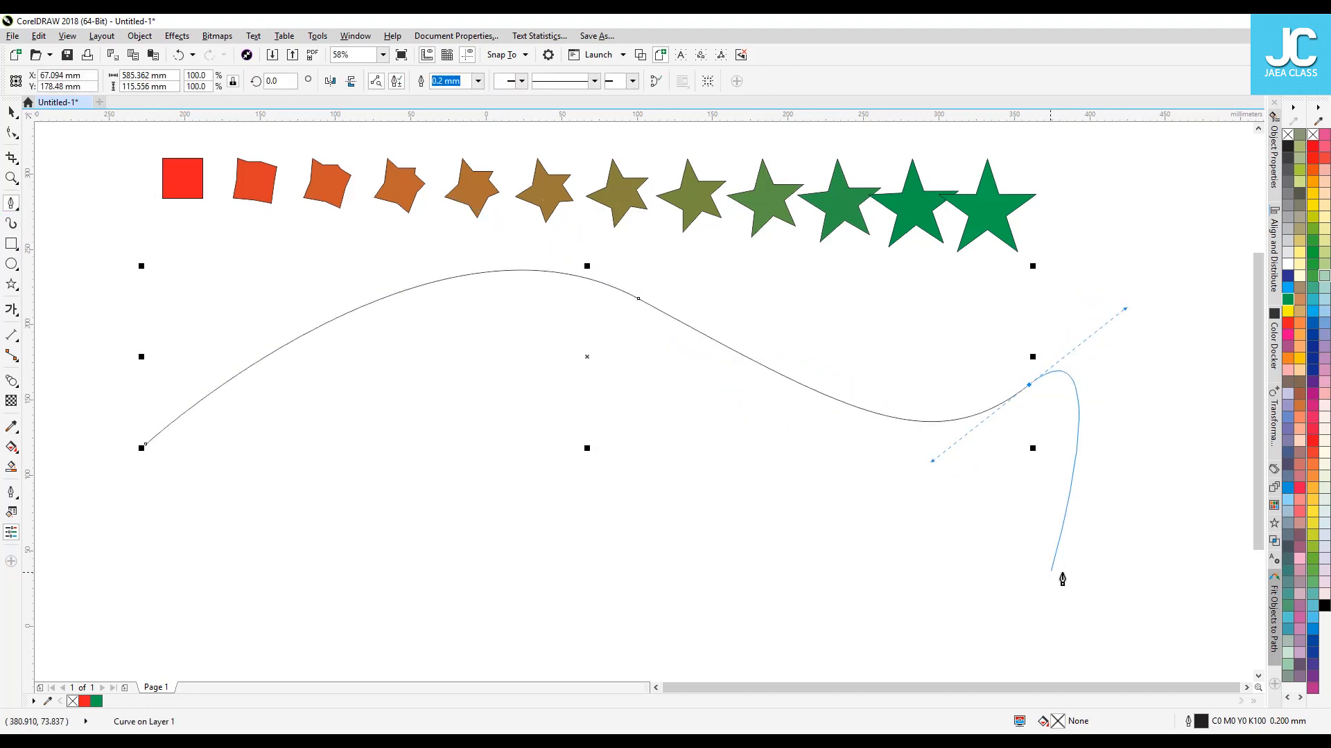
left_click(1093, 580)
left_click_drag(574, 497, 399, 371)
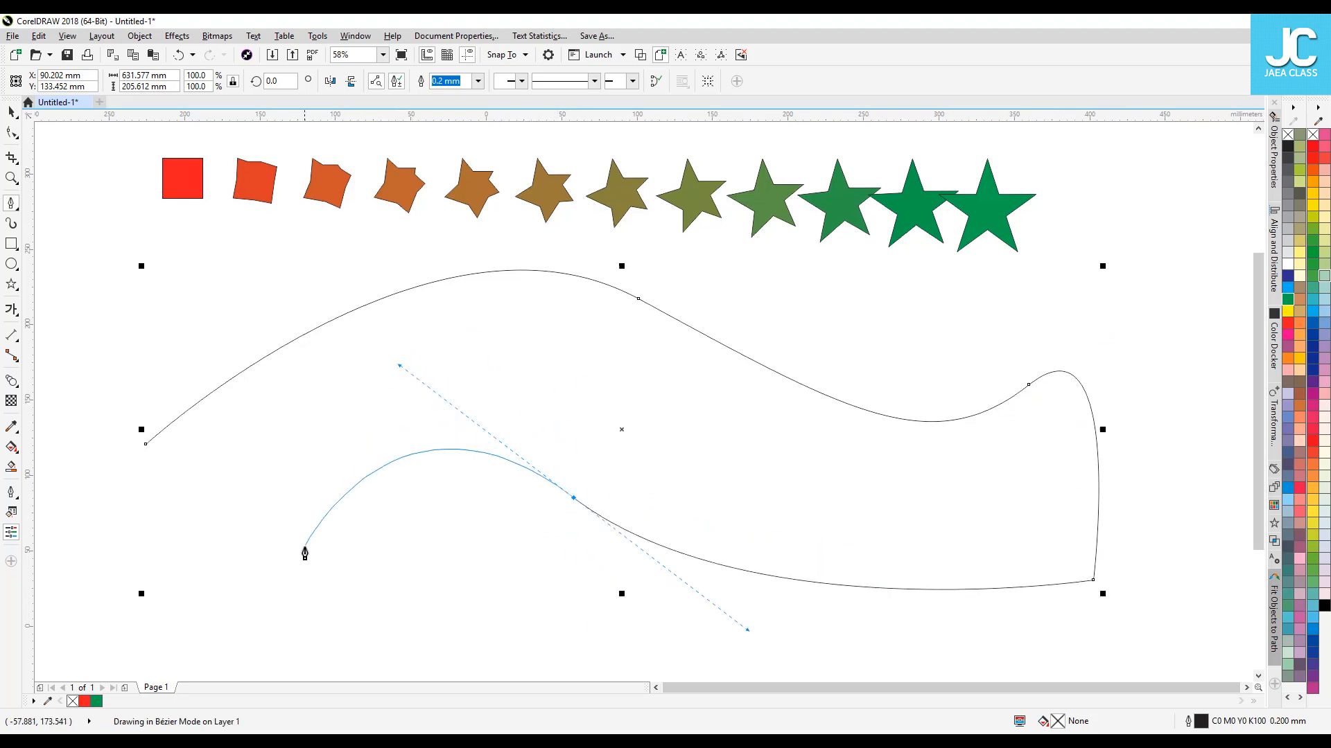
left_click_drag(300, 559, 447, 474)
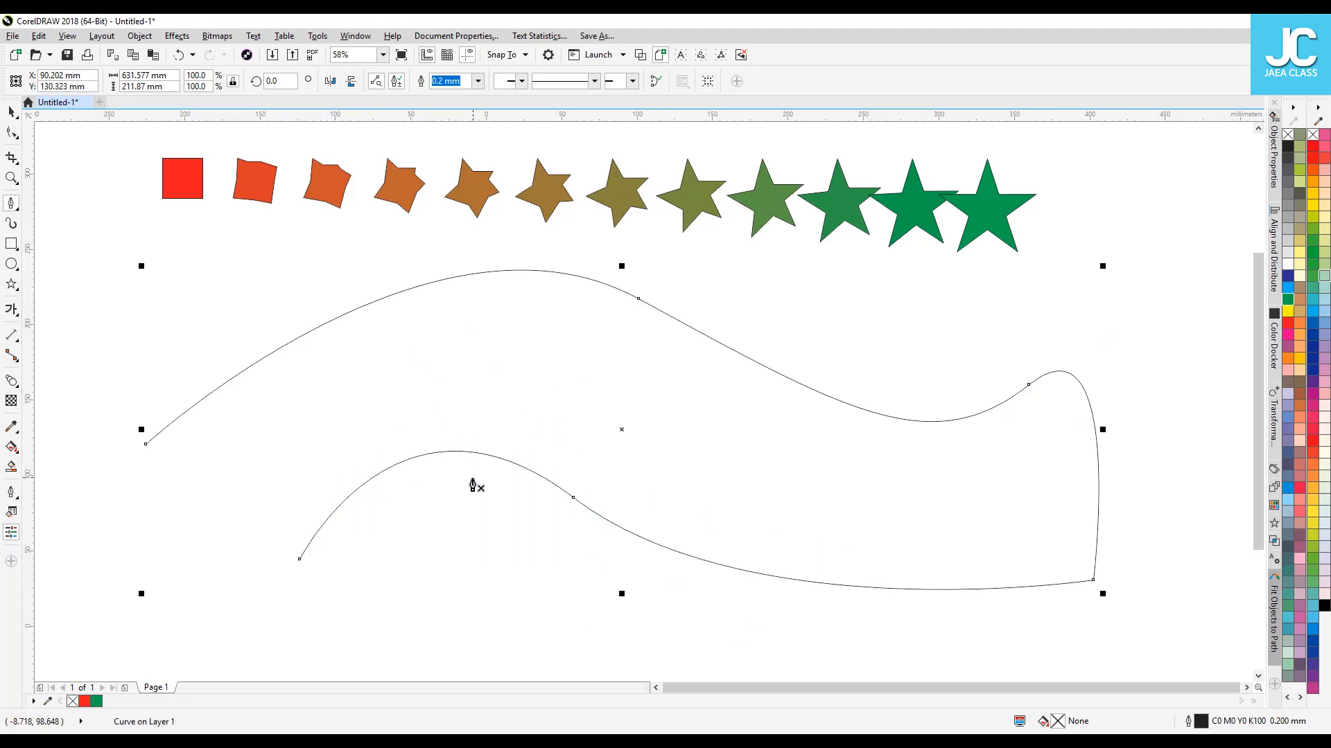
left_click(11, 112)
- Stretch the blend to about 881 mm wide by moving the green star farther from the red square
left_click(192, 247)
scroll(191, 247, "down", 2)
left_click_drag(547, 221, 552, 210)
left_click(769, 208)
left_click(636, 212)
left_click_drag(636, 213, 780, 216)
left_click_drag(638, 332, 694, 367)
left_click(770, 216)
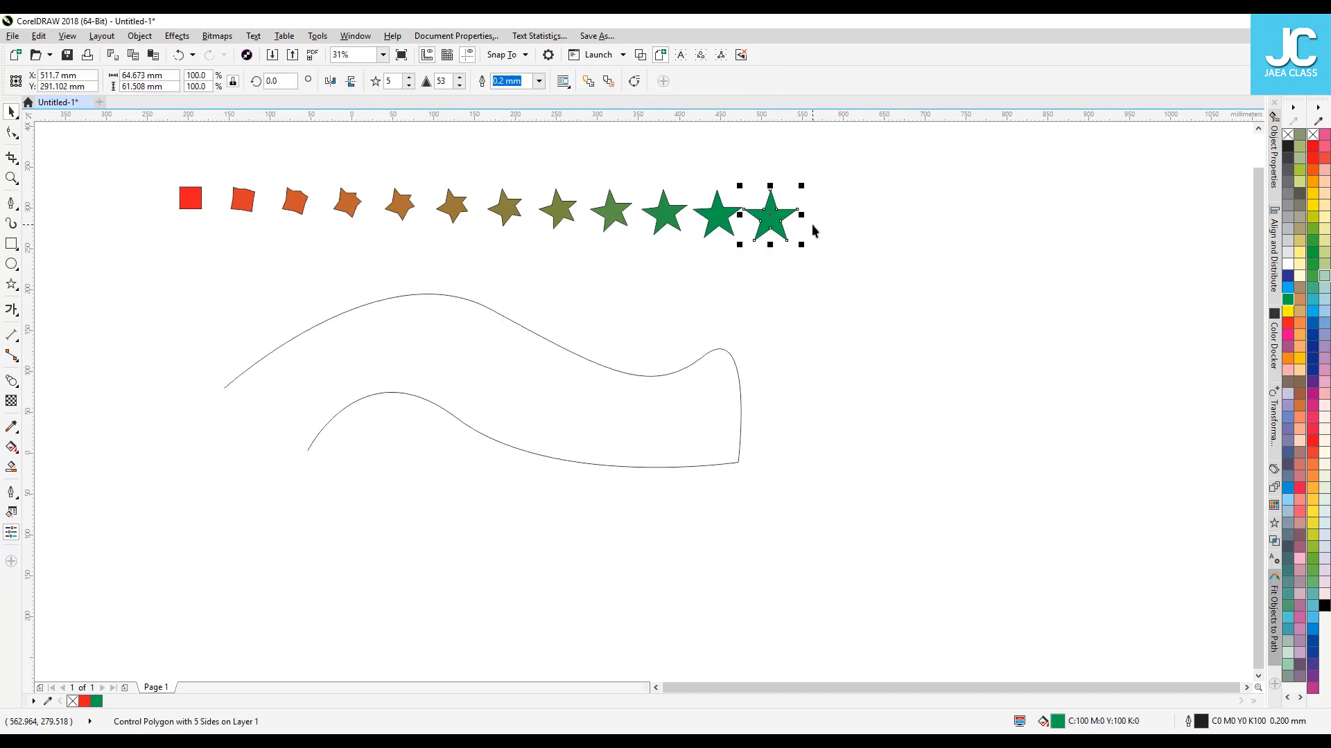
left_click_drag(775, 218, 847, 401)
left_click_drag(873, 357, 878, 187)
left_click(822, 261)
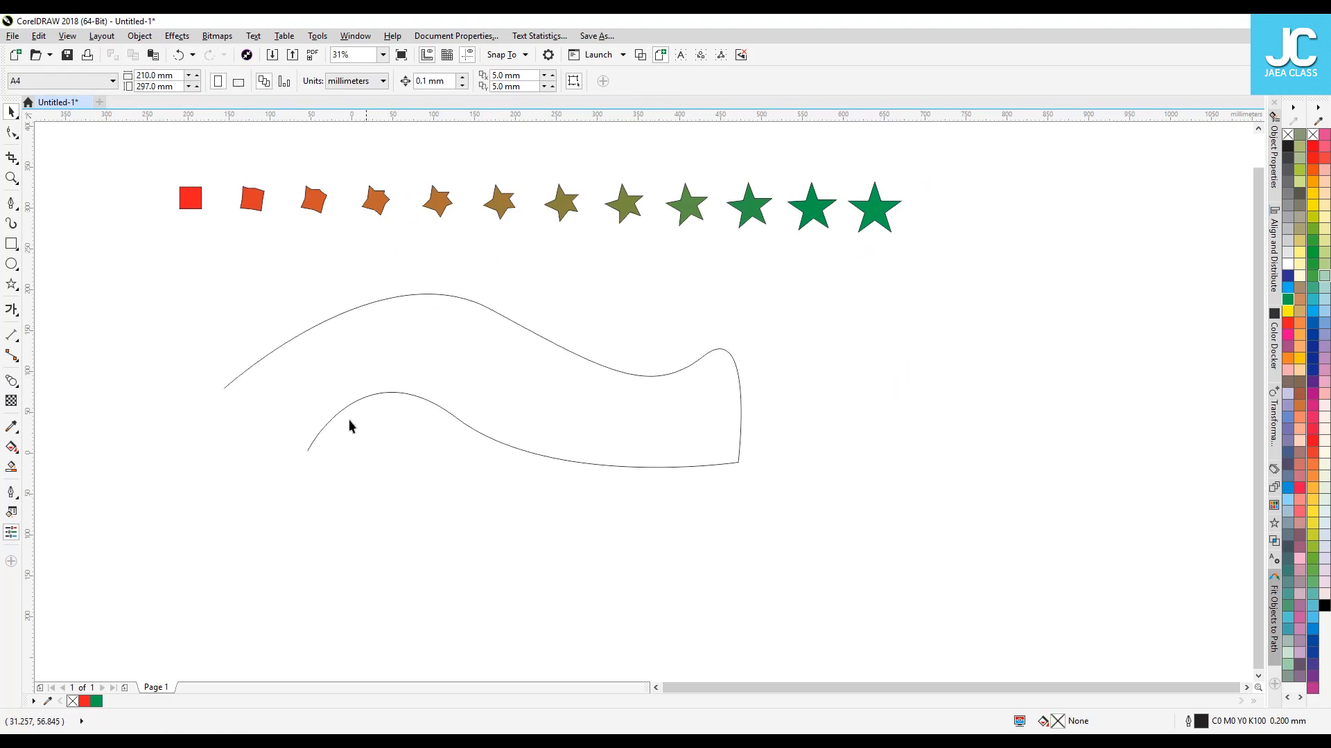
- Attach the blend to the Pen-drawn curve as its new path
left_click(322, 213)
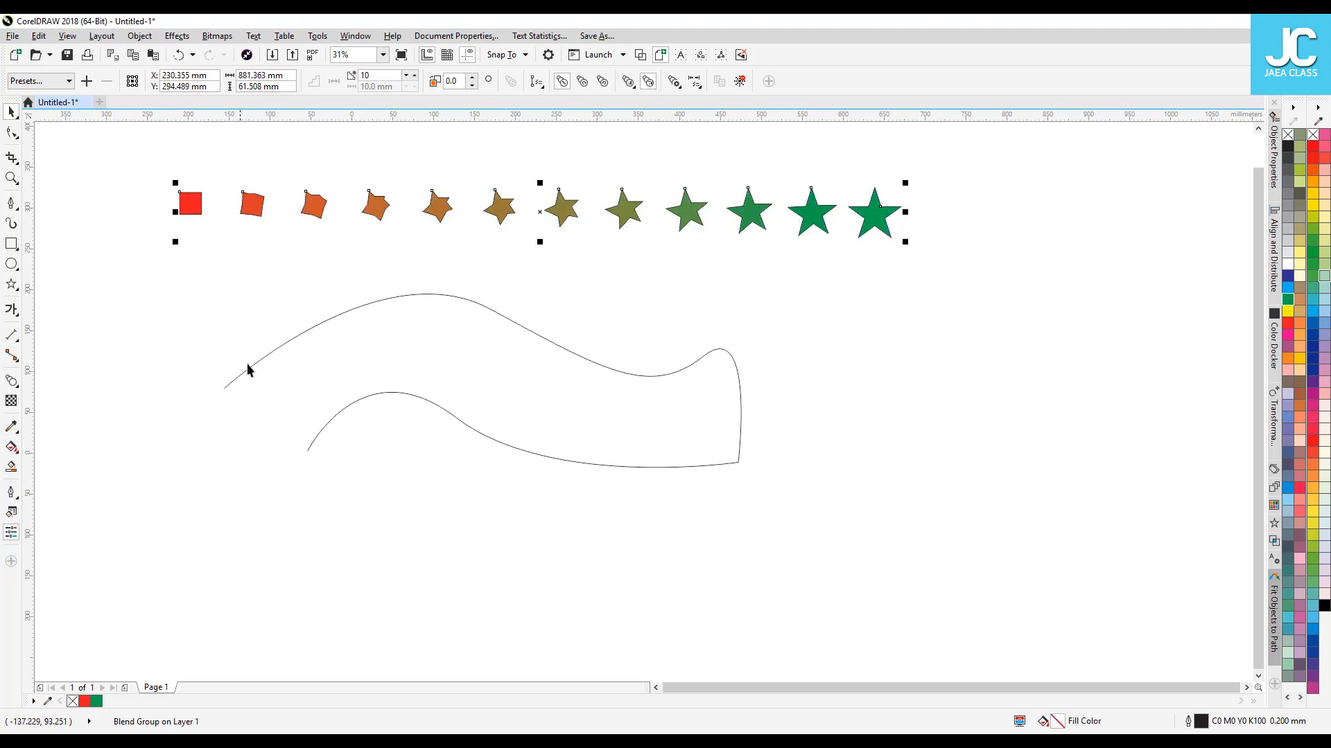
left_click(817, 341)
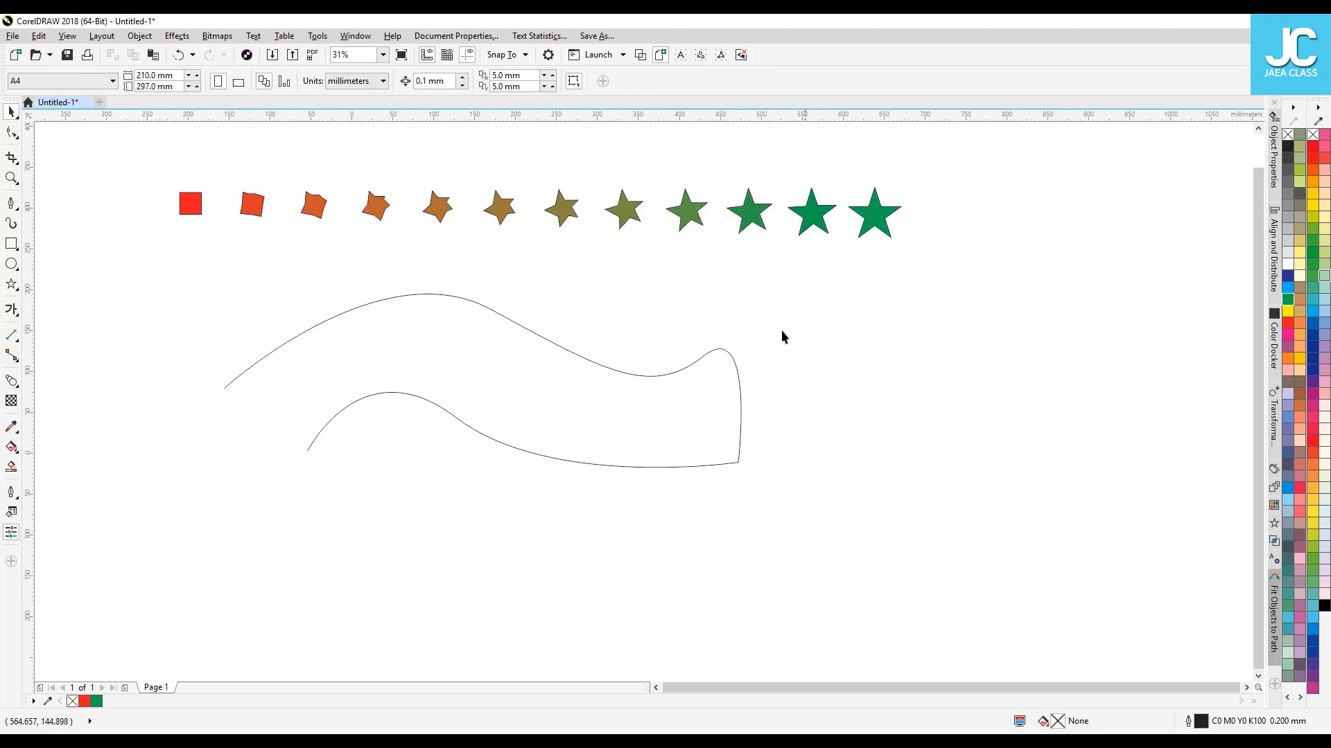
left_click(435, 204)
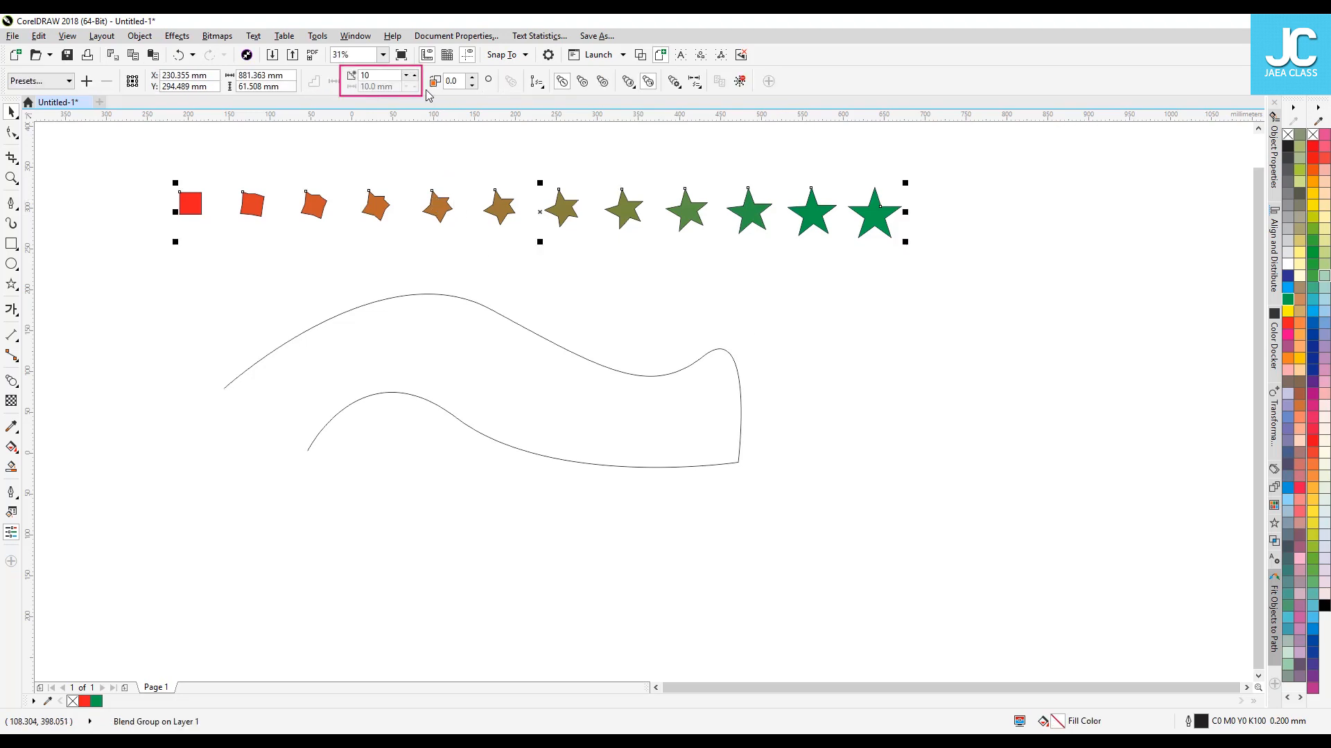
left_click_drag(378, 76, 361, 76)
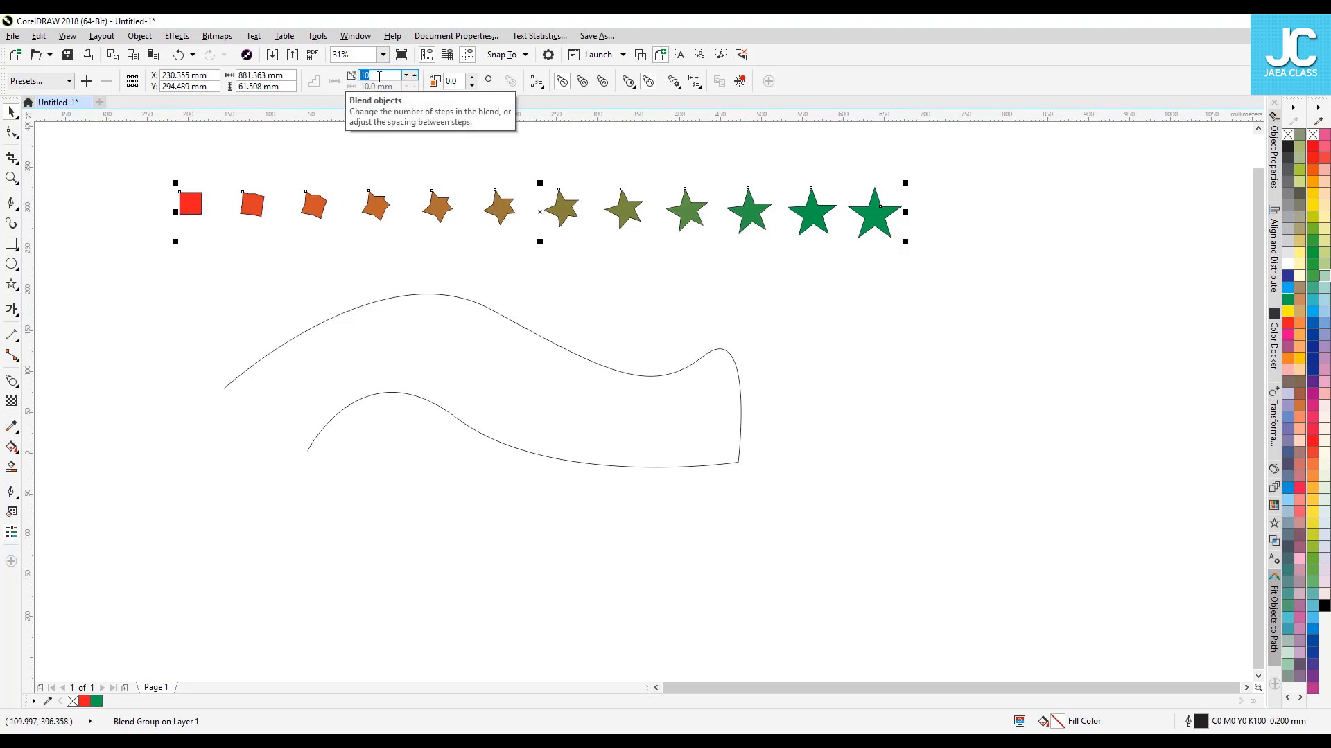
left_click(538, 82)
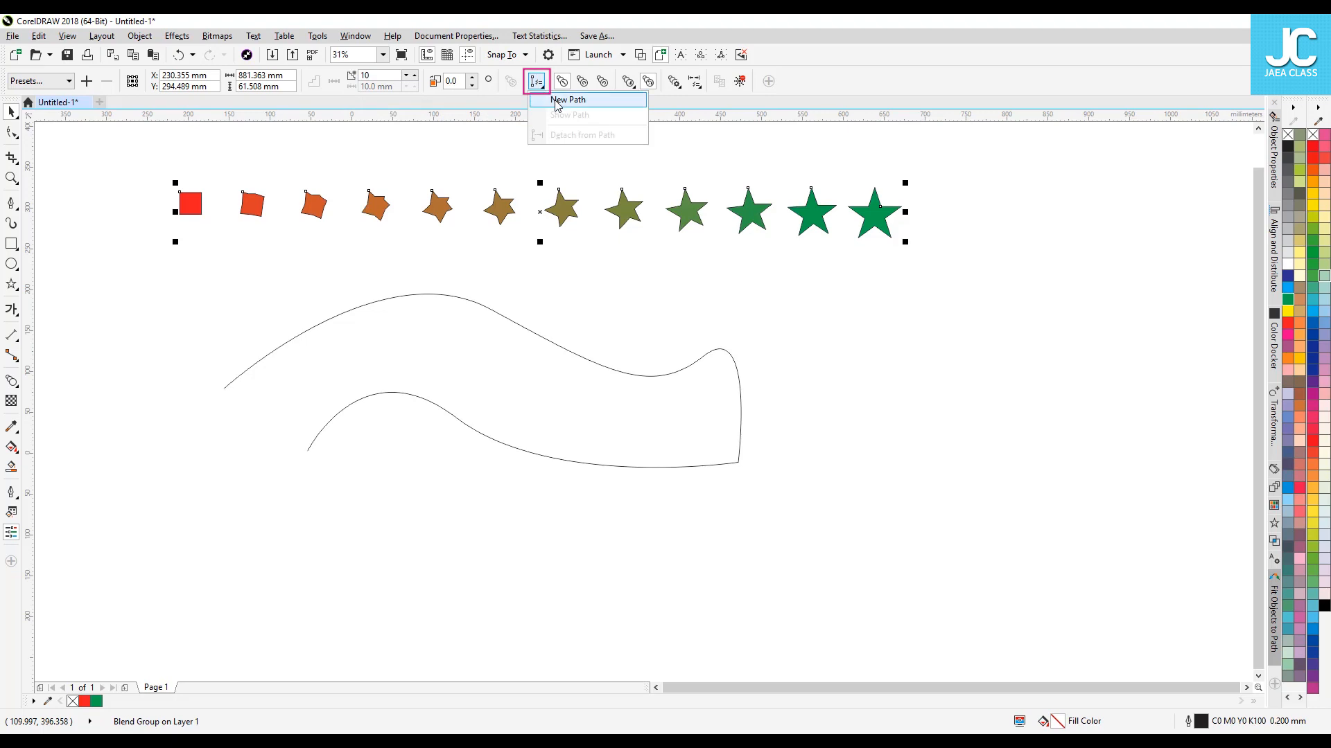
left_click(555, 102)
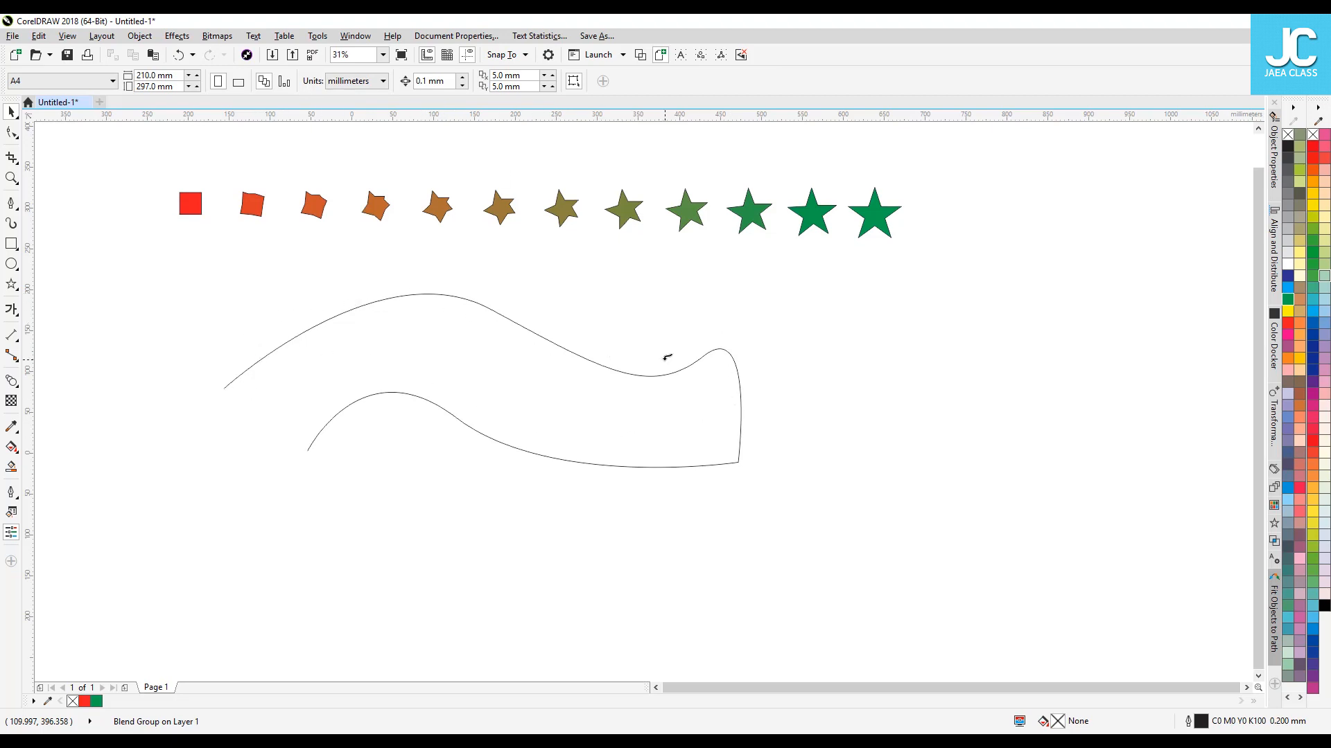
left_click(239, 374)
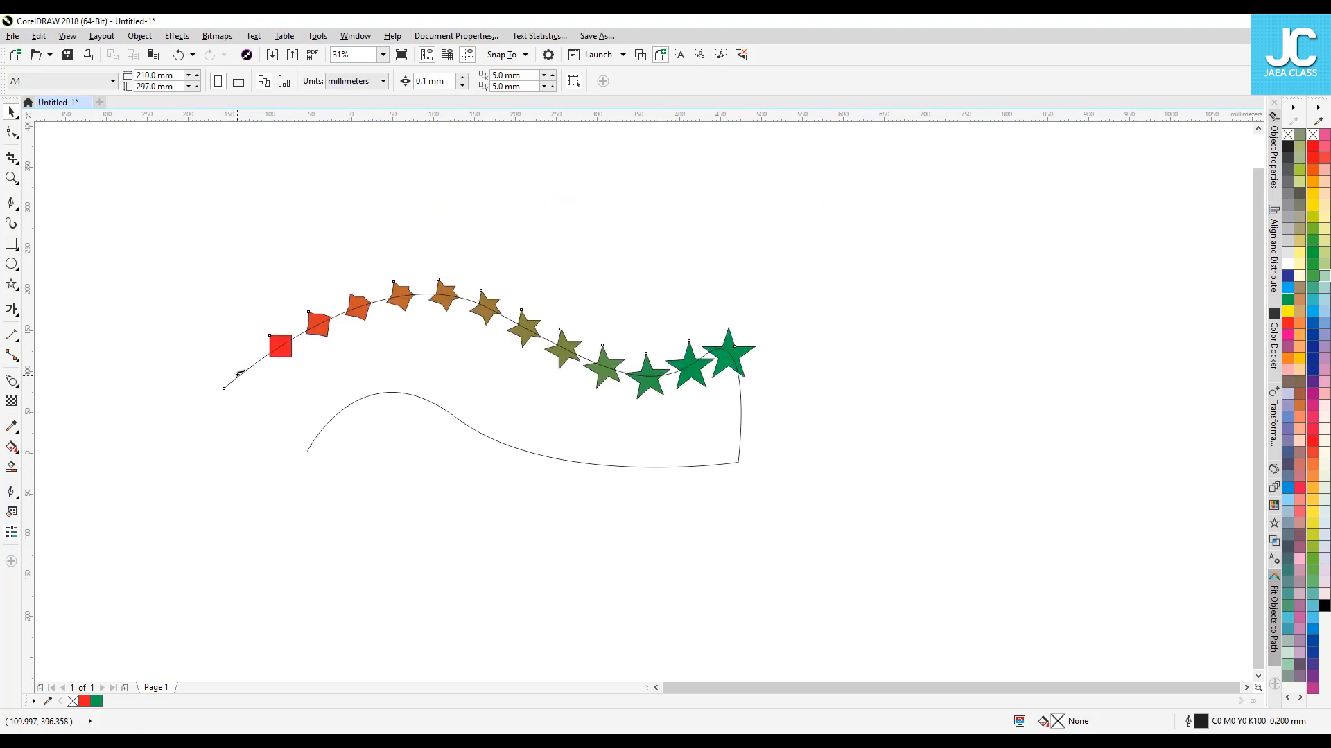
left_click(673, 248)
- Move the red square to the start of the path and the green star back to the middle of the upper curve
left_click(286, 342)
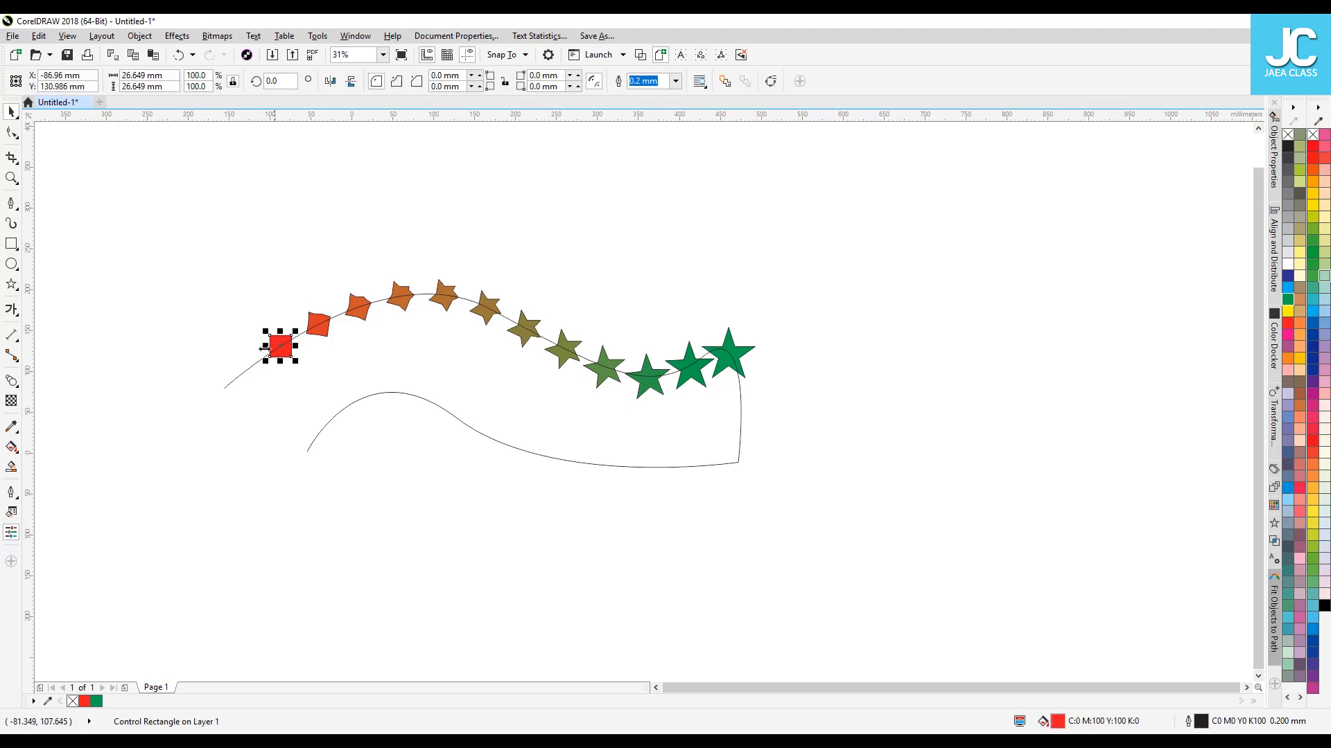
left_click_drag(281, 344, 227, 388)
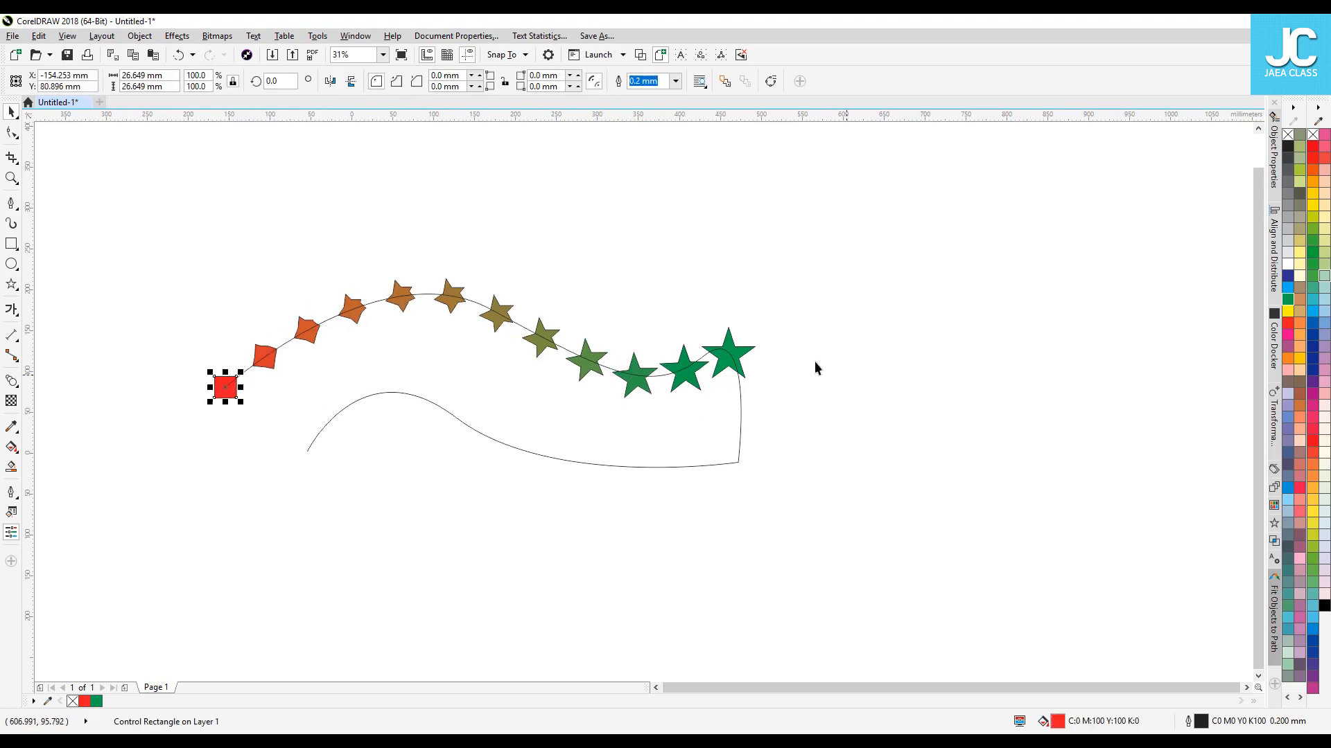
left_click(738, 352)
left_click_drag(731, 351, 548, 357)
left_click(647, 307)
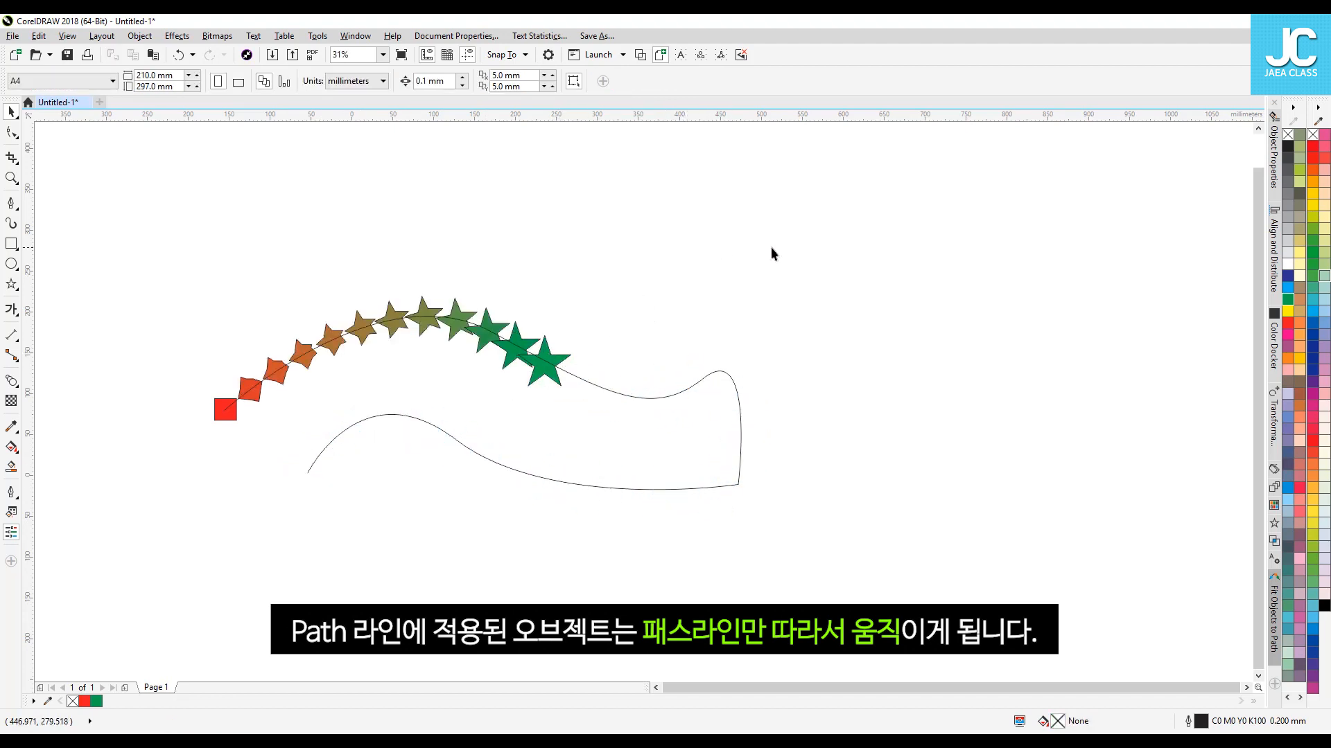
- Move the green star to the lower end of the path and nudge the red square at its start
left_click(562, 358)
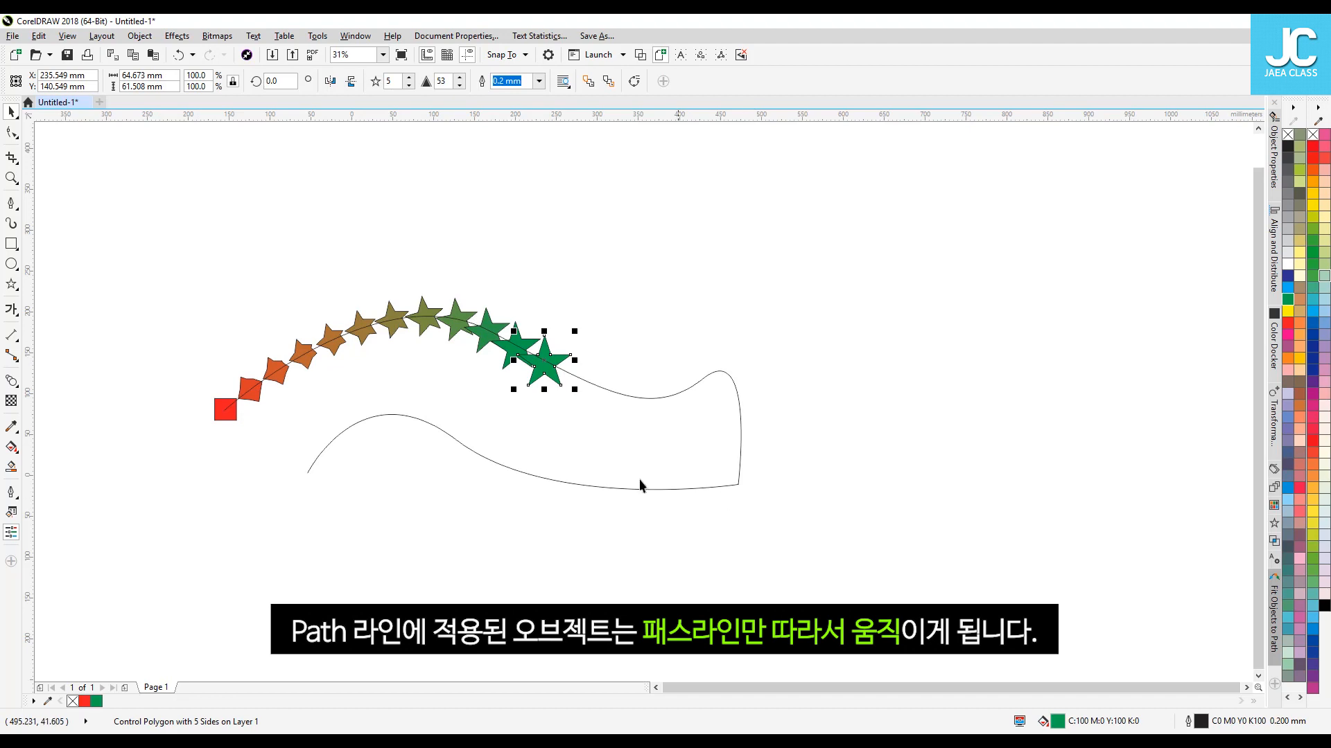
left_click(541, 361)
left_click_drag(541, 361, 974, 298)
left_click_drag(1036, 433, 309, 530)
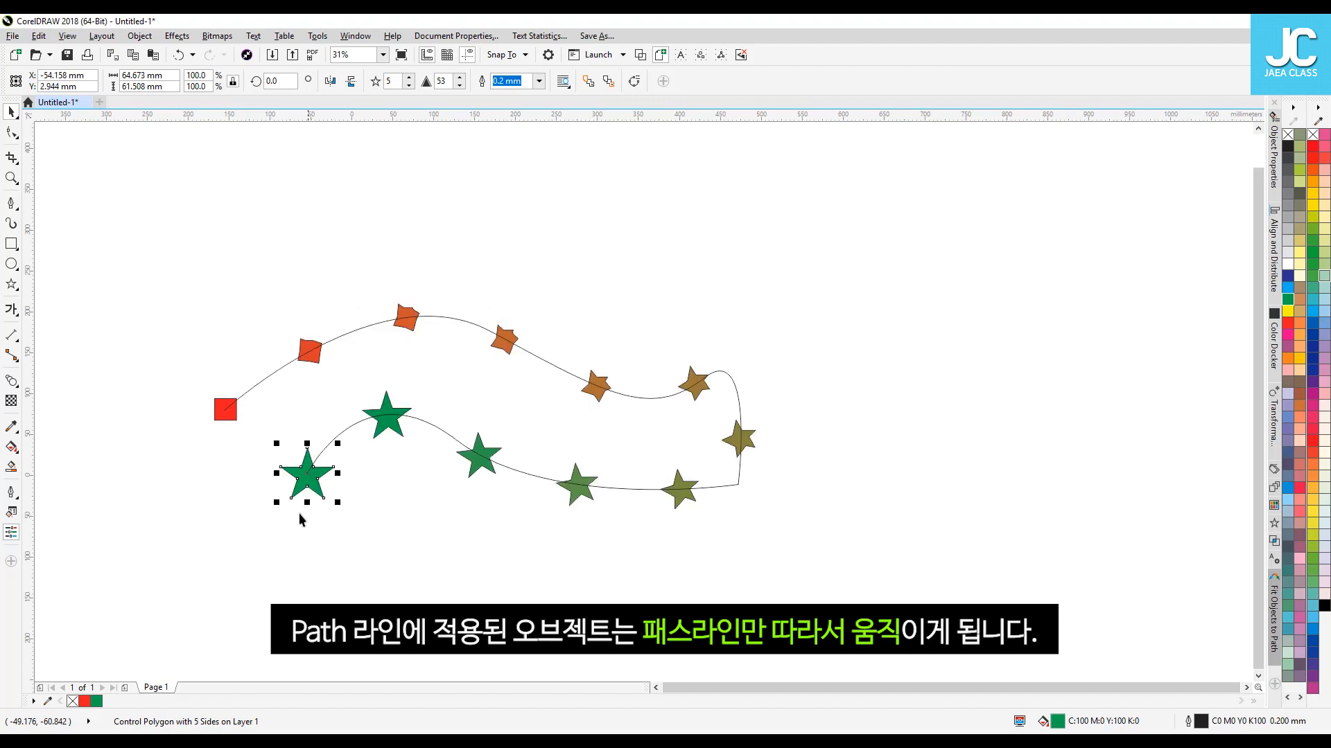
left_click(219, 412)
left_click_drag(226, 408, 225, 409)
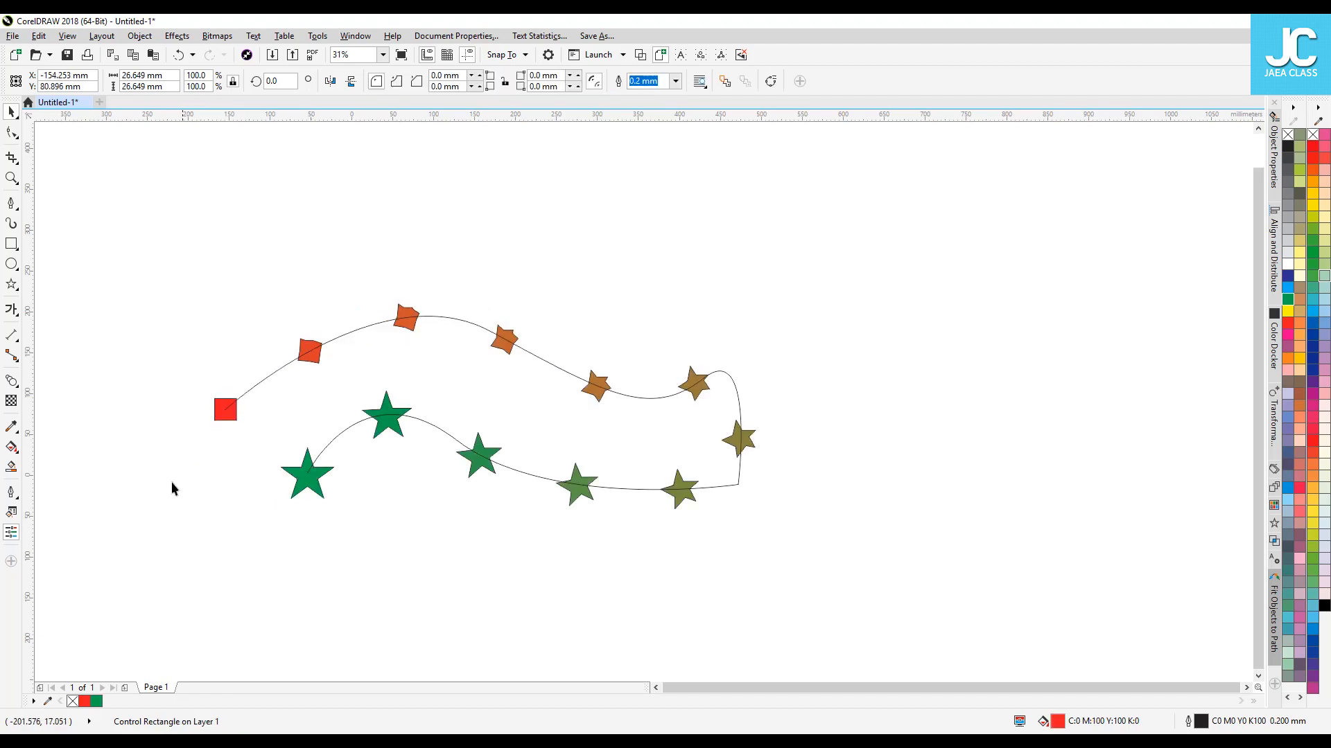
left_click(160, 520)
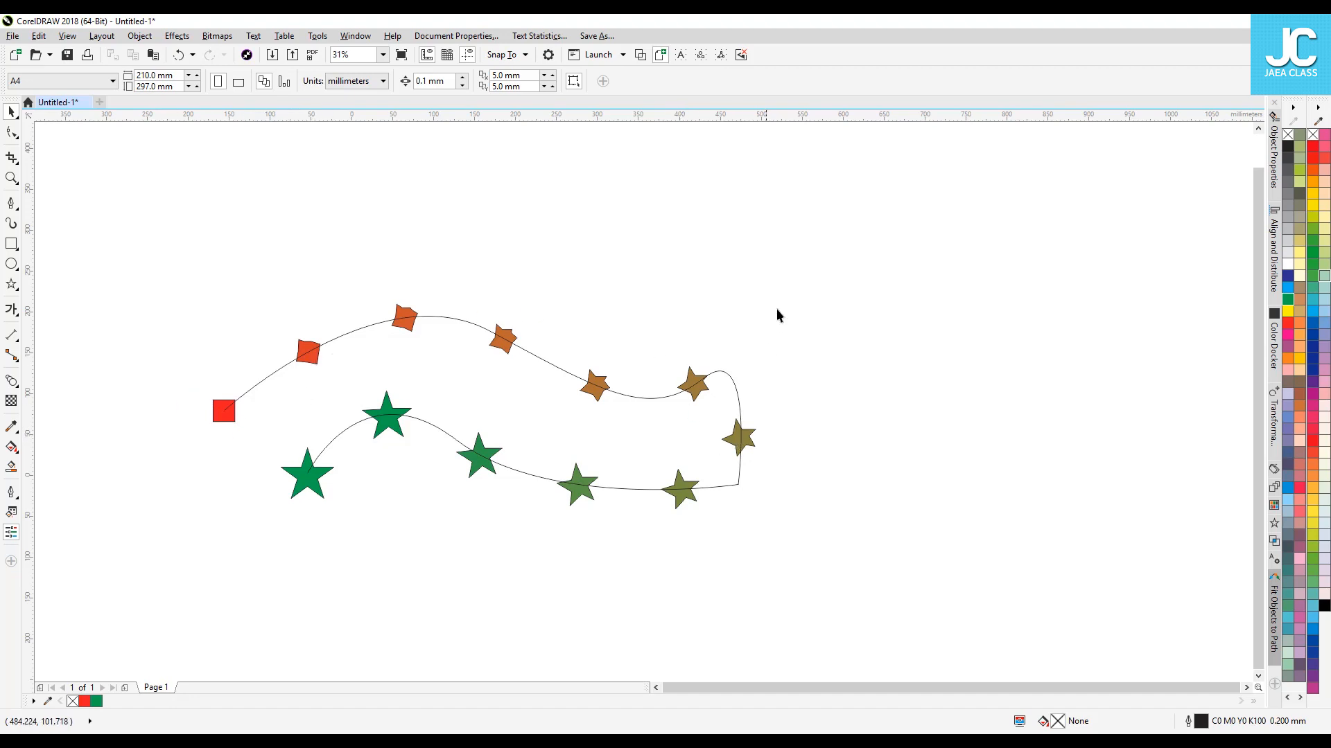
- Raise the number of steps in the square-to-star blend to 20 and then to 30
left_click(306, 348)
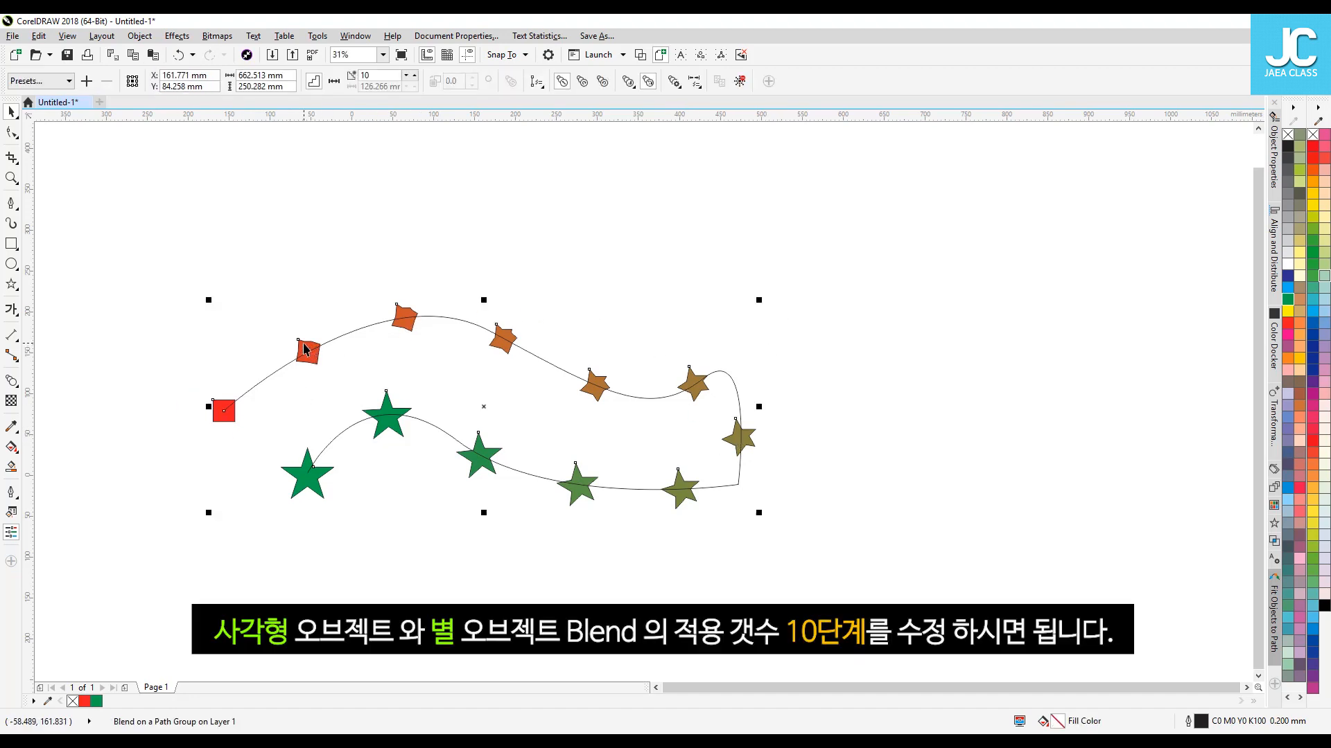
double_click(355, 75)
type("20")
key("Return")
double_click(373, 78)
type("30")
key("Return")
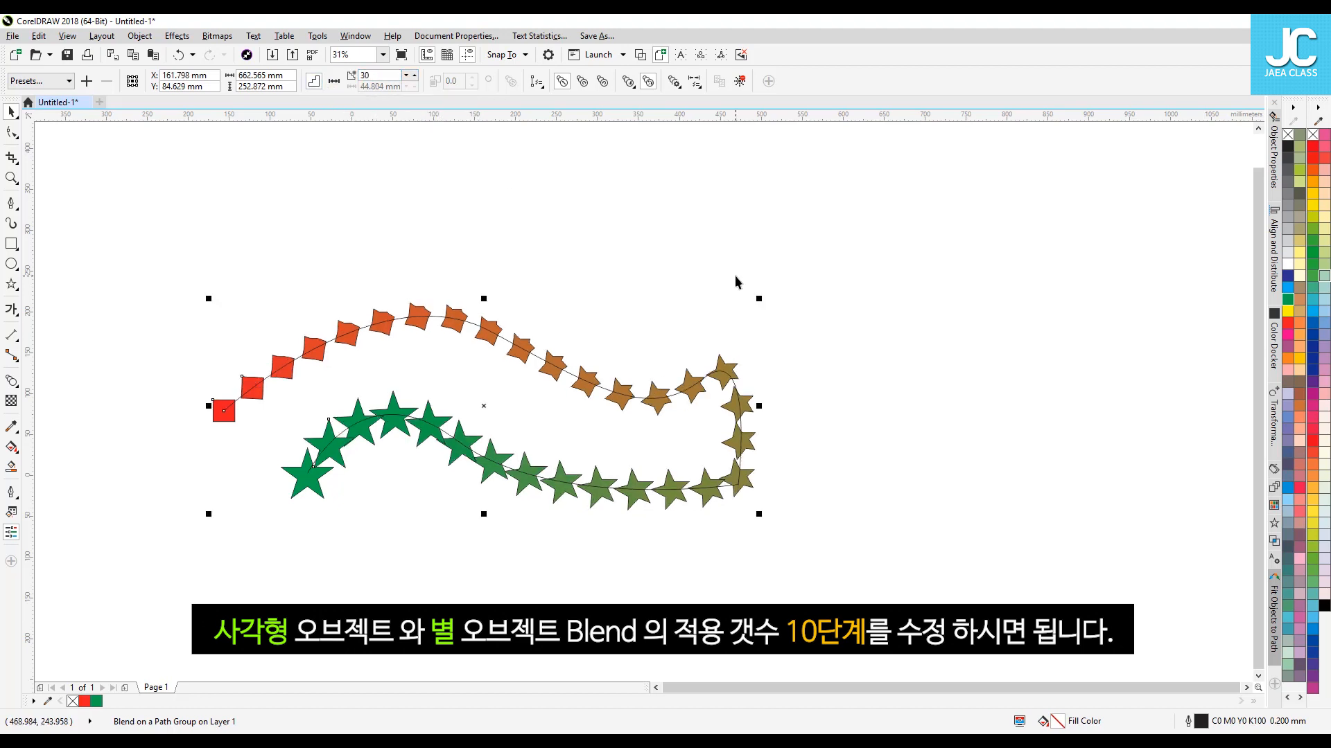
left_click(702, 301)
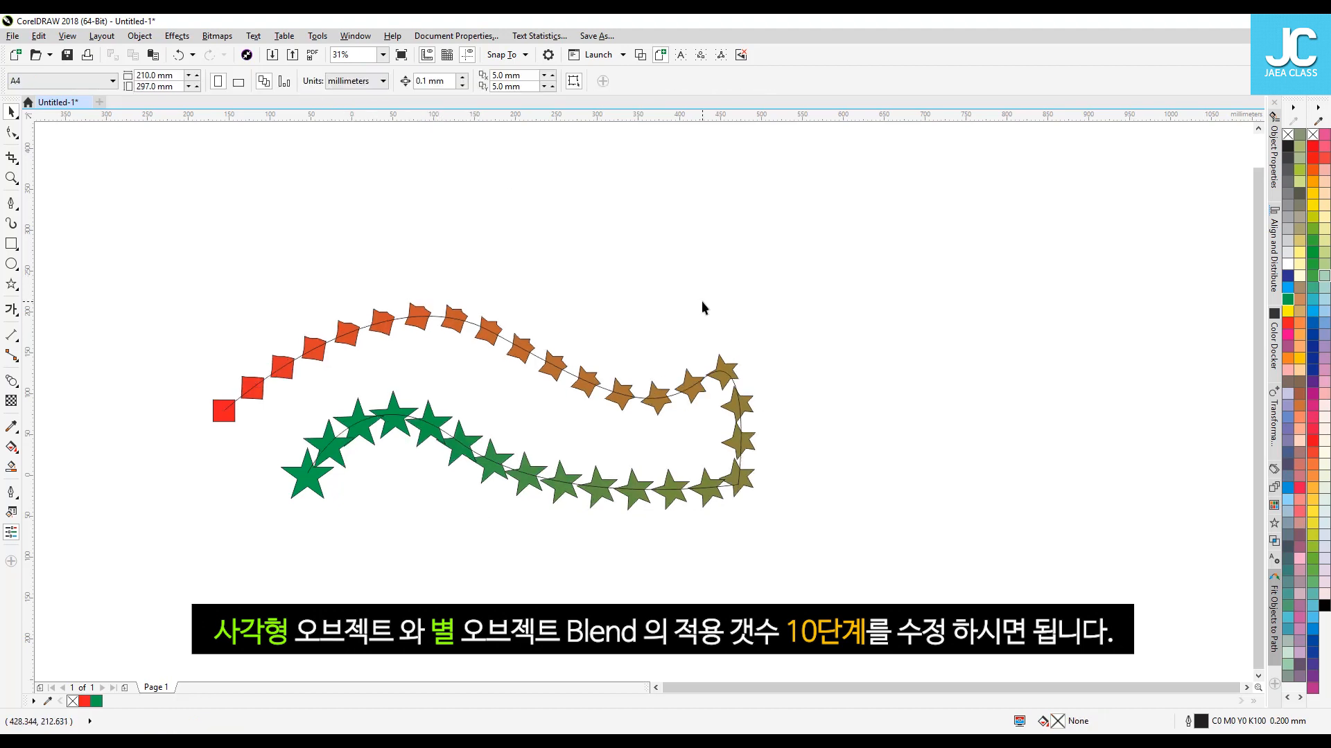
- Move the whole blend upward together with its path
left_click(463, 320)
left_click_drag(463, 320, 456, 221)
left_click(828, 315)
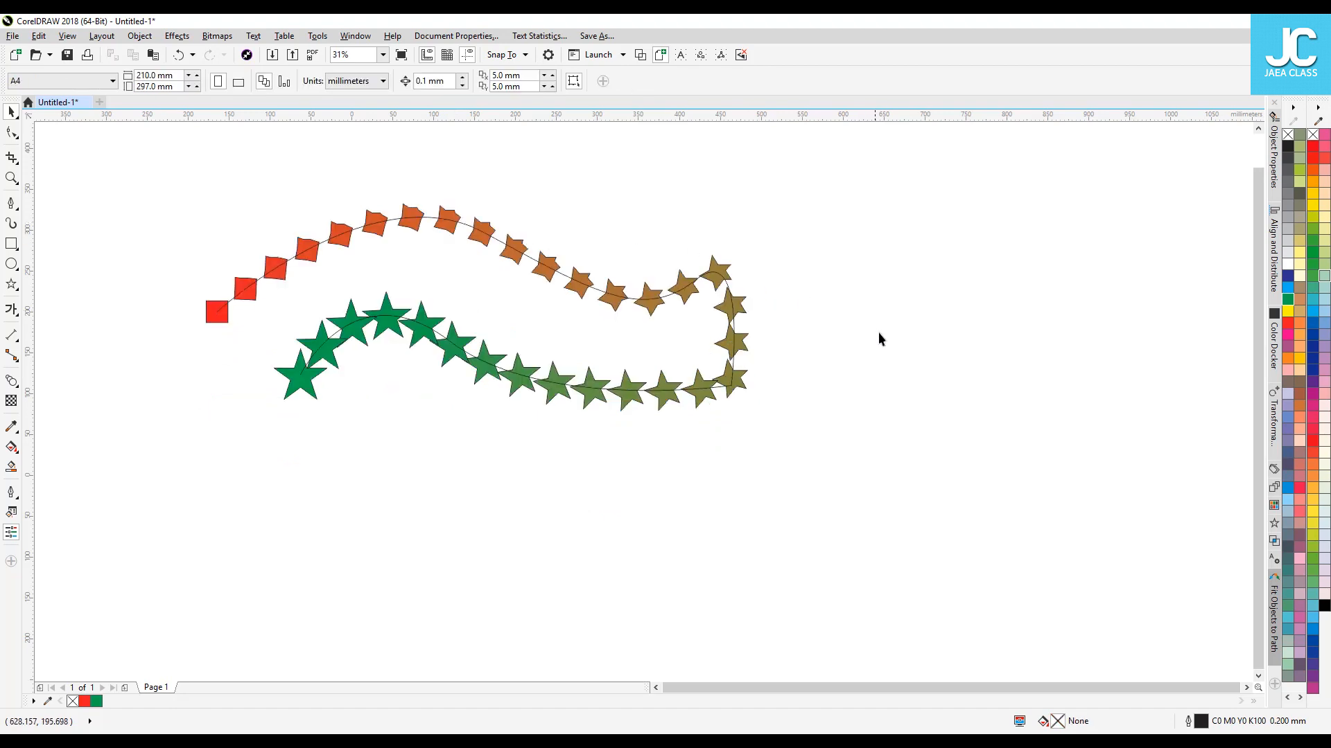
- Reshape the blend's path by moving its start node outward and up, its end node down, and its sharp corner far outward
left_click(230, 300)
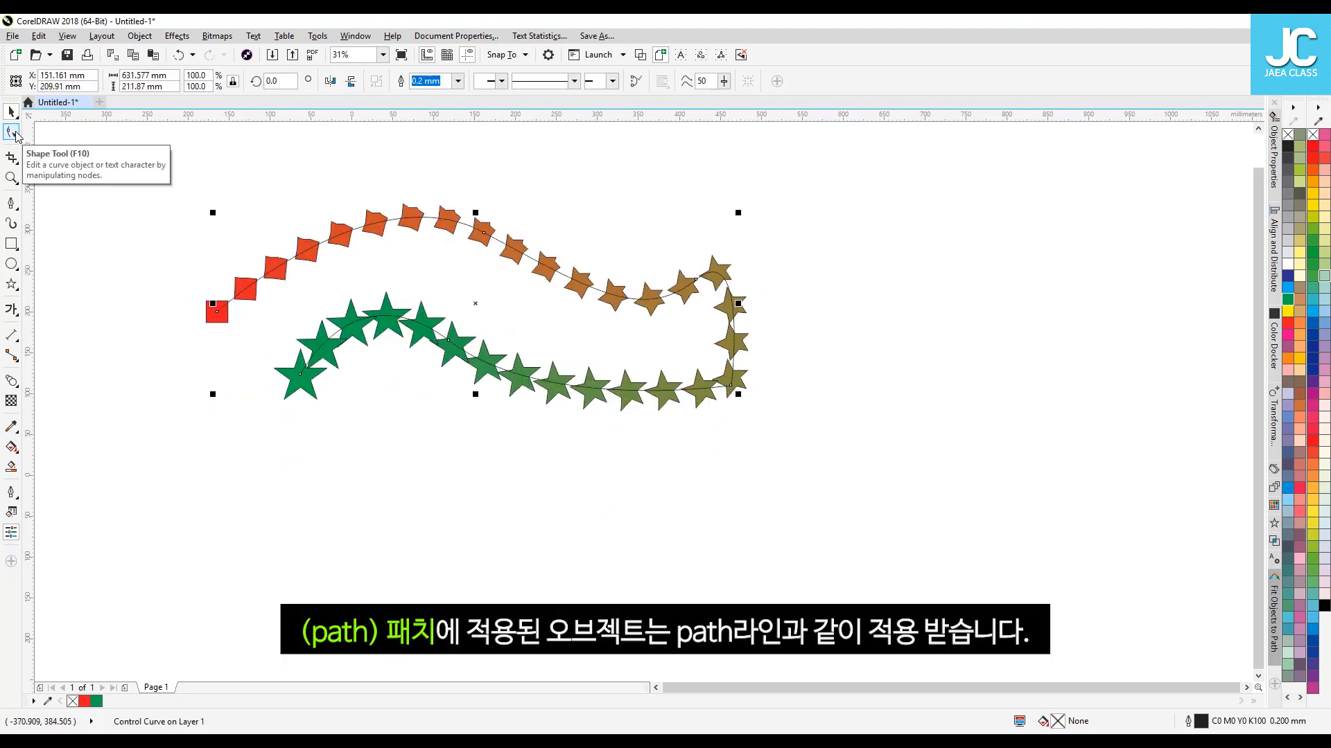
left_click(16, 135)
left_click_drag(220, 318, 185, 212)
left_click_drag(299, 373, 667, 514)
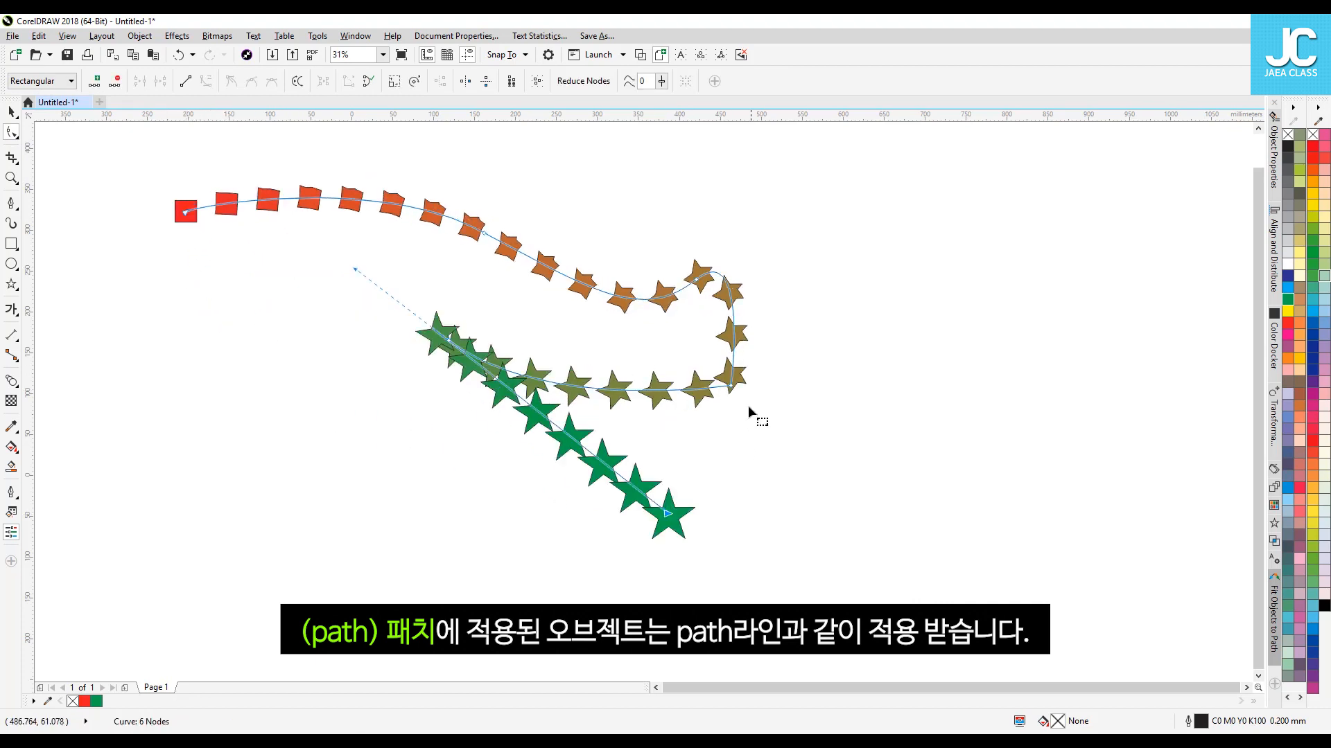
left_click_drag(731, 390, 936, 360)
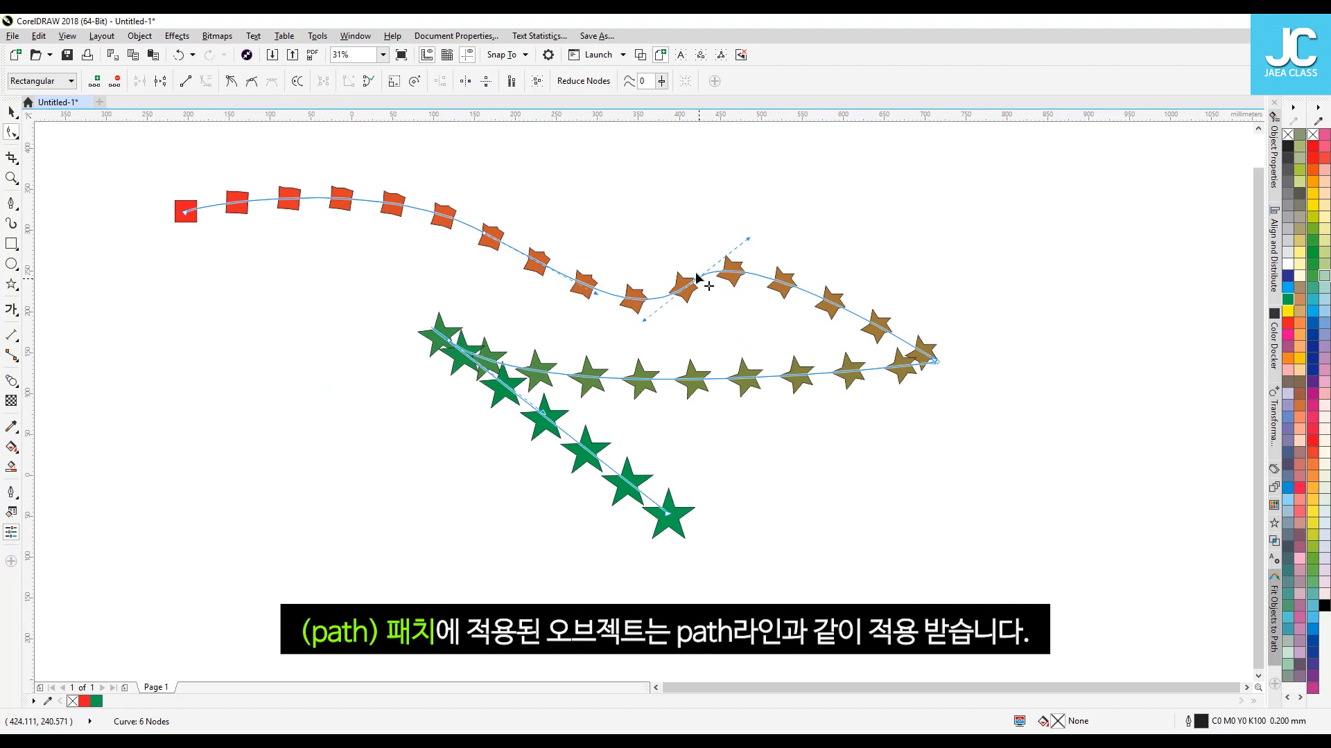
- Raise the path's upper bend, lower its lower bend, and swing the green star's end node down below the red start
left_click_drag(707, 288, 553, 285)
left_click_drag(454, 350, 594, 347)
left_click_drag(670, 511, 371, 585)
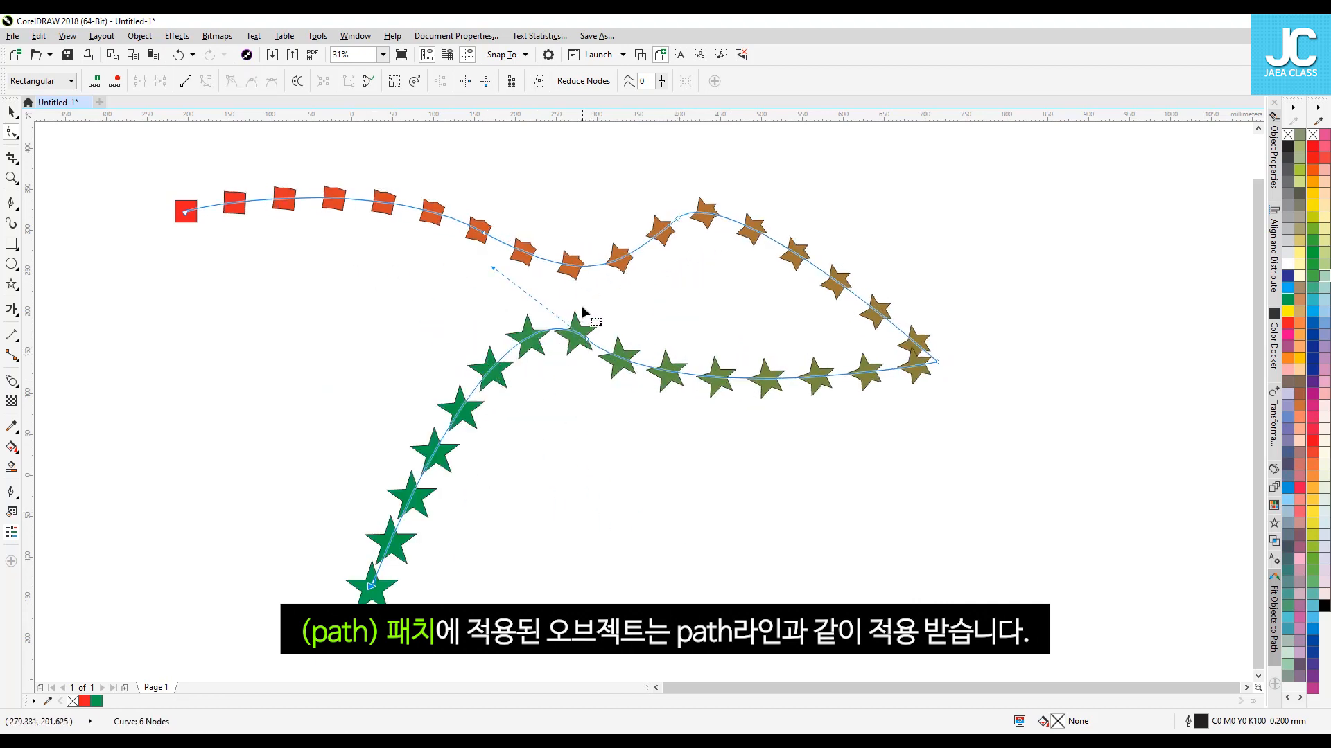
left_click_drag(588, 343, 593, 436)
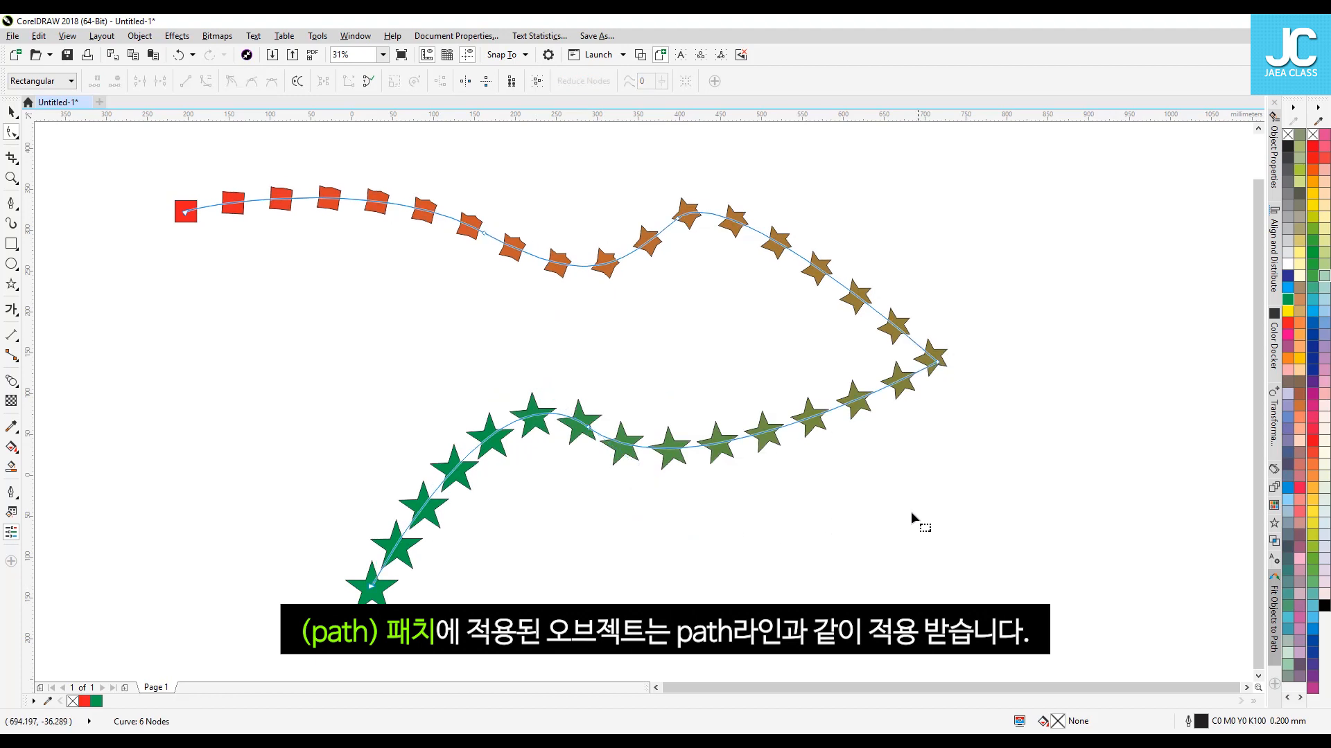
left_click(11, 112)
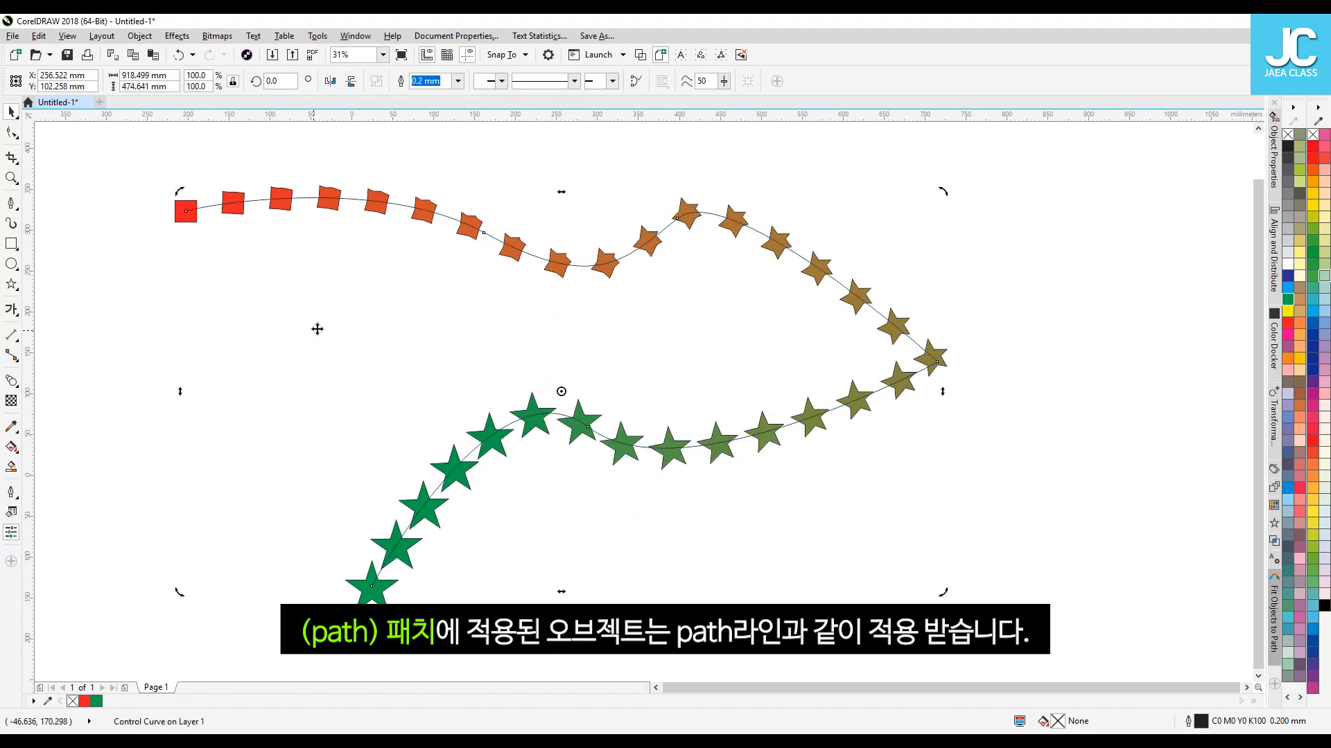
left_click(161, 303)
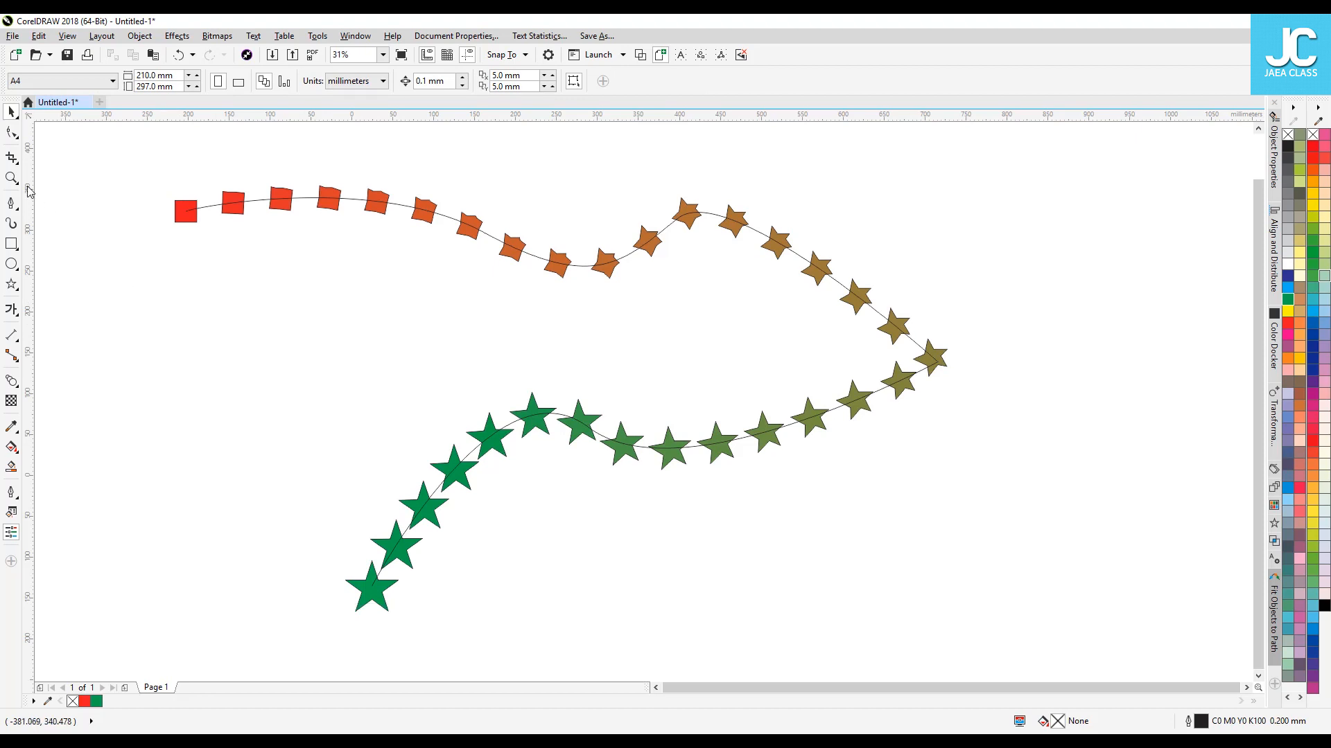
- Draw an open arc with the Pen tool beside the blend, about 153 mm wide and 638 mm high
left_click(11, 204)
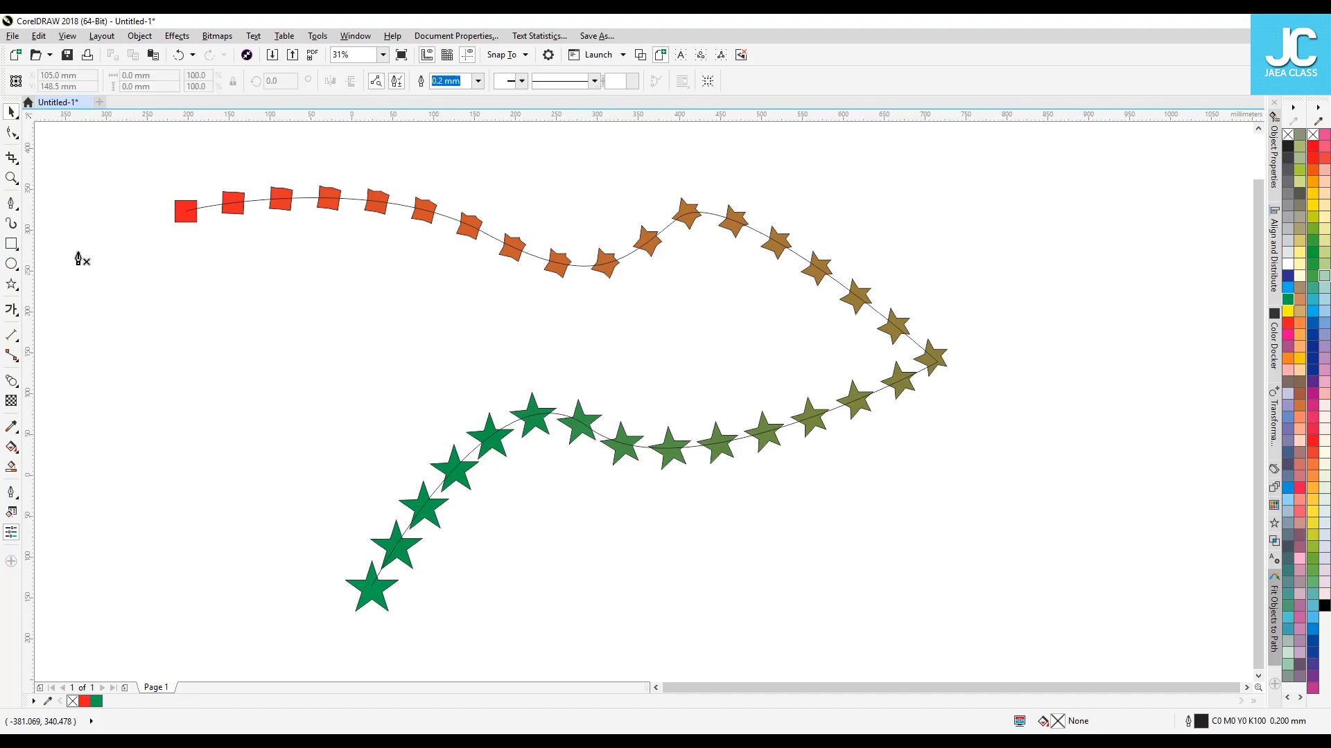
scroll(346, 269, "down", 2)
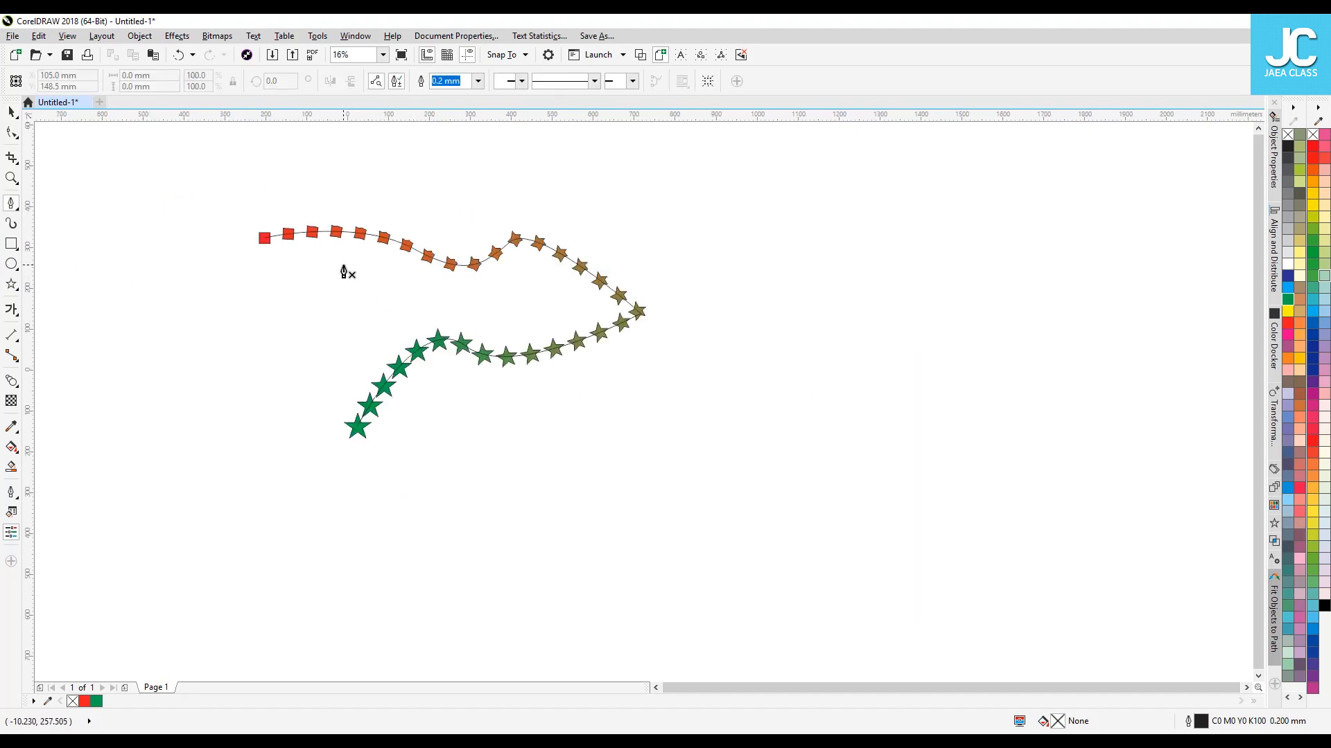
left_click(782, 229)
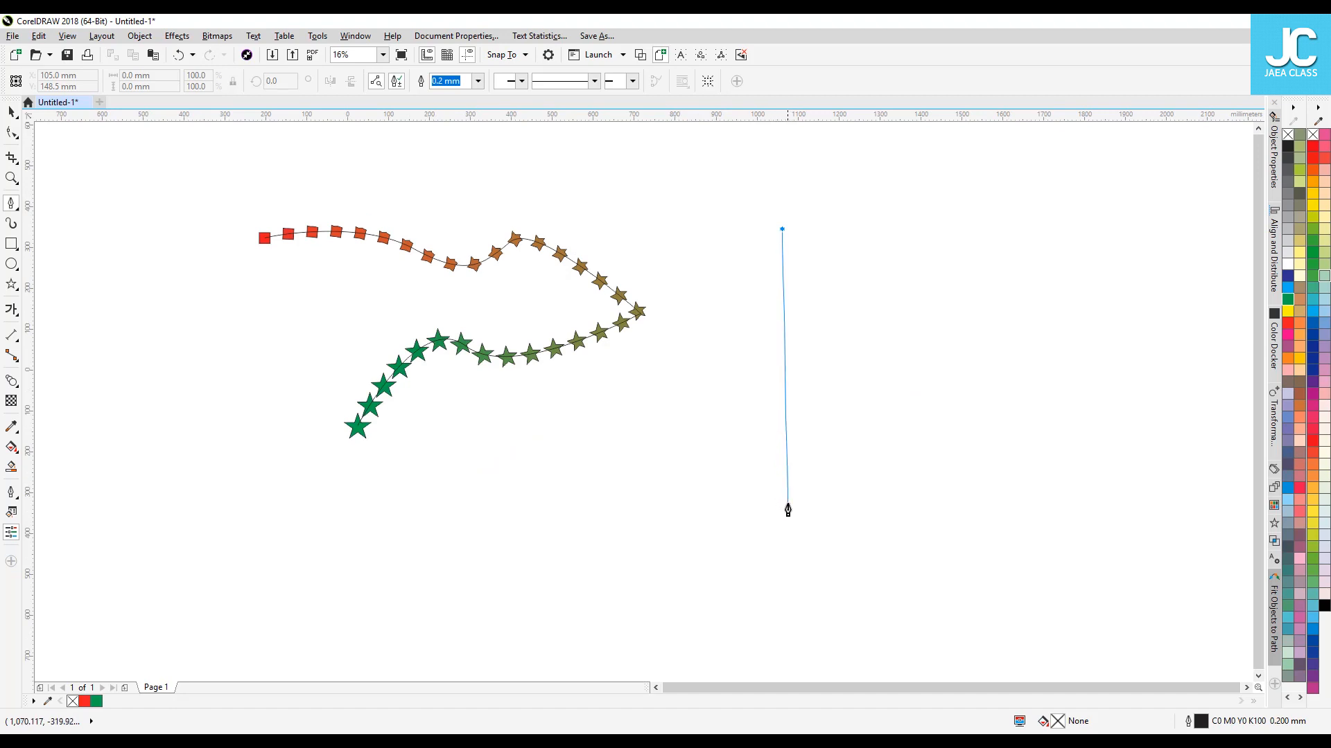
left_click_drag(785, 491, 924, 630)
key("space")
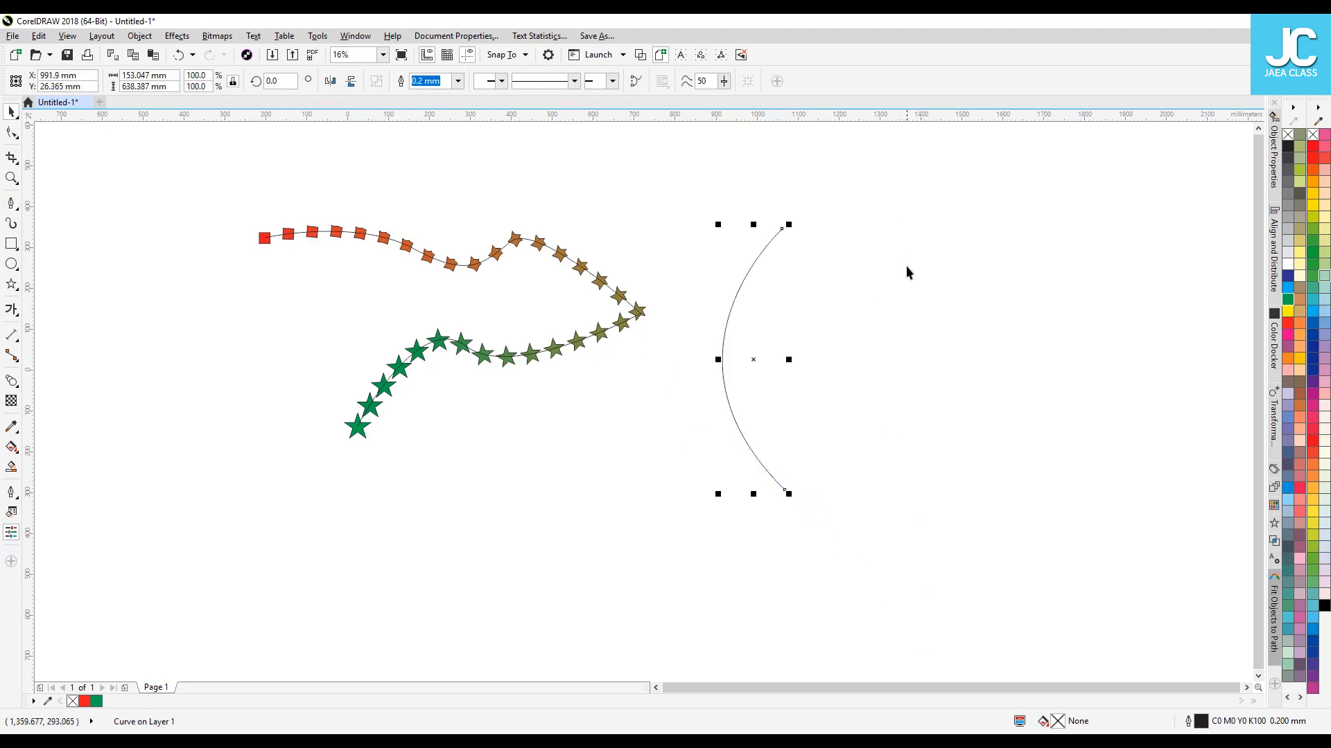
left_click(988, 271)
- Delete the square-to-star blend together with its path, keeping the new arc
key("F4")
scroll(909, 245, "down", 2)
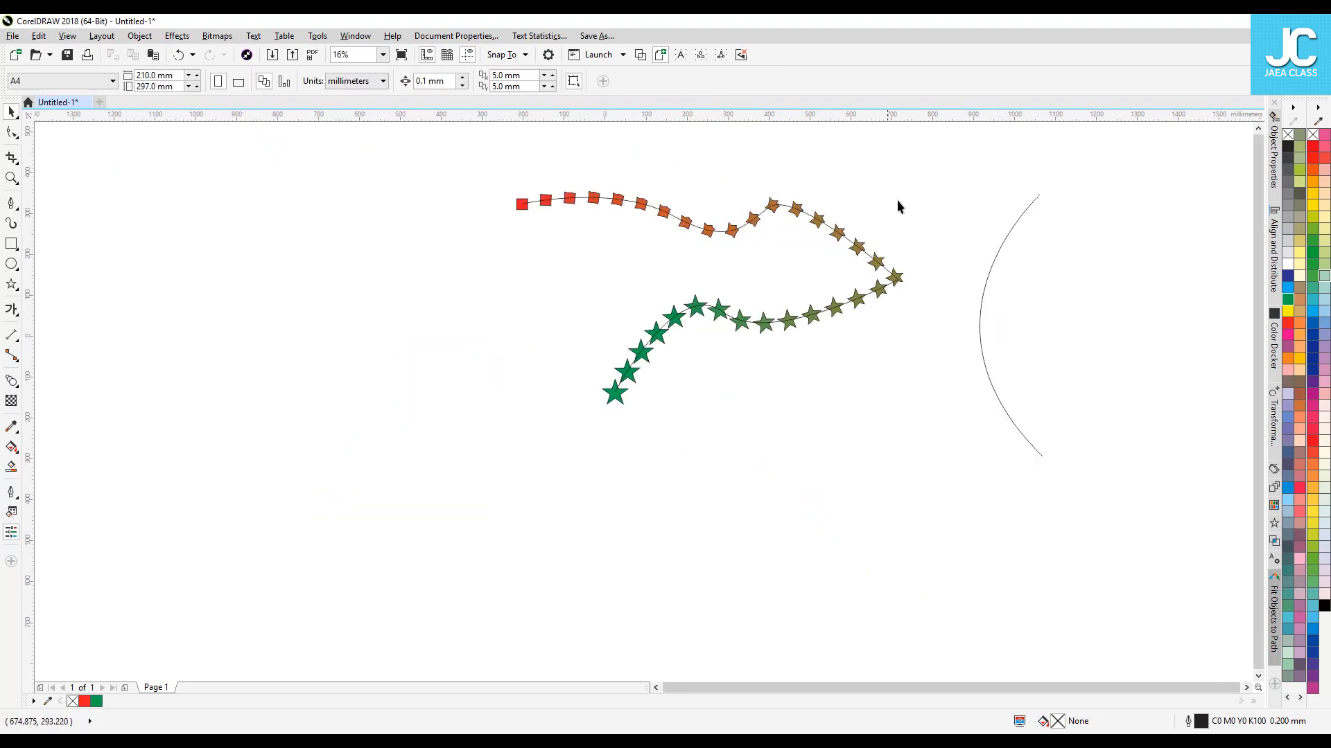
left_click_drag(246, 487, 247, 488)
key("Delete")
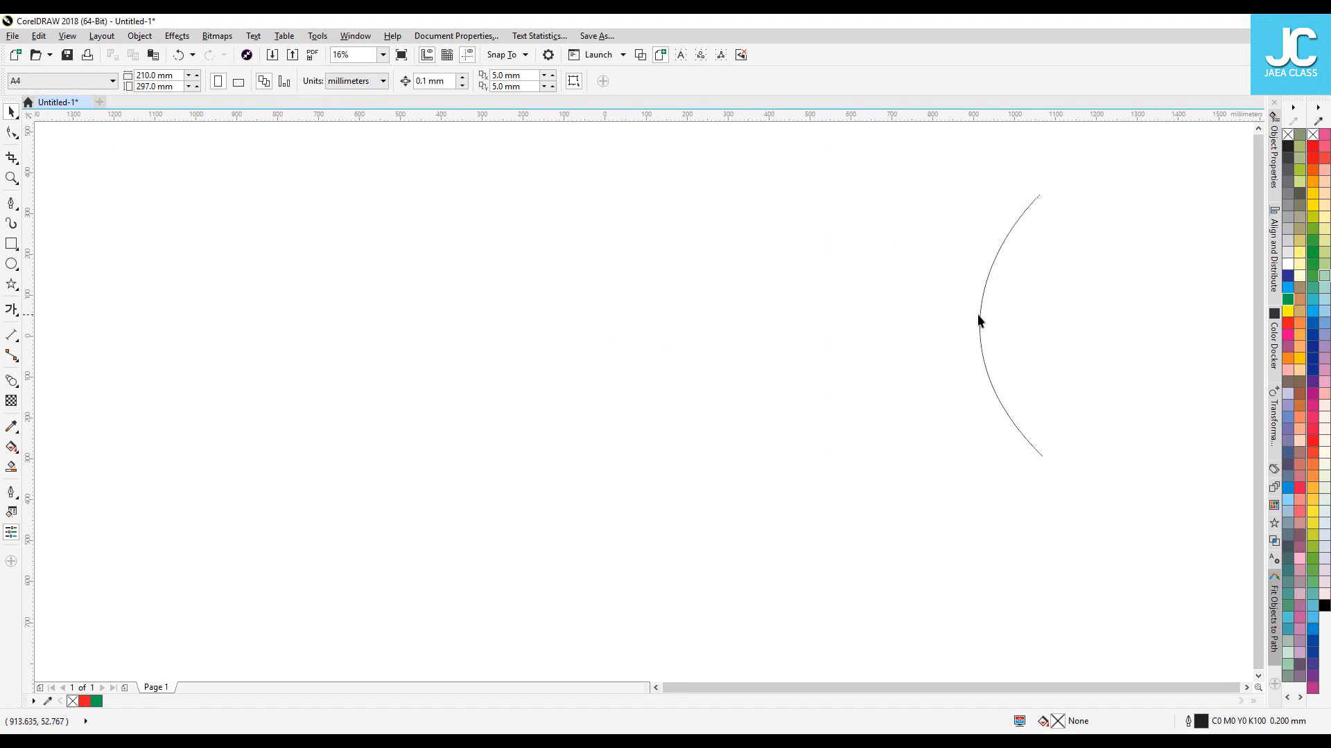
- Move the arc far across to the other side of the empty drawing area and slightly down
left_click_drag(978, 317, 383, 308)
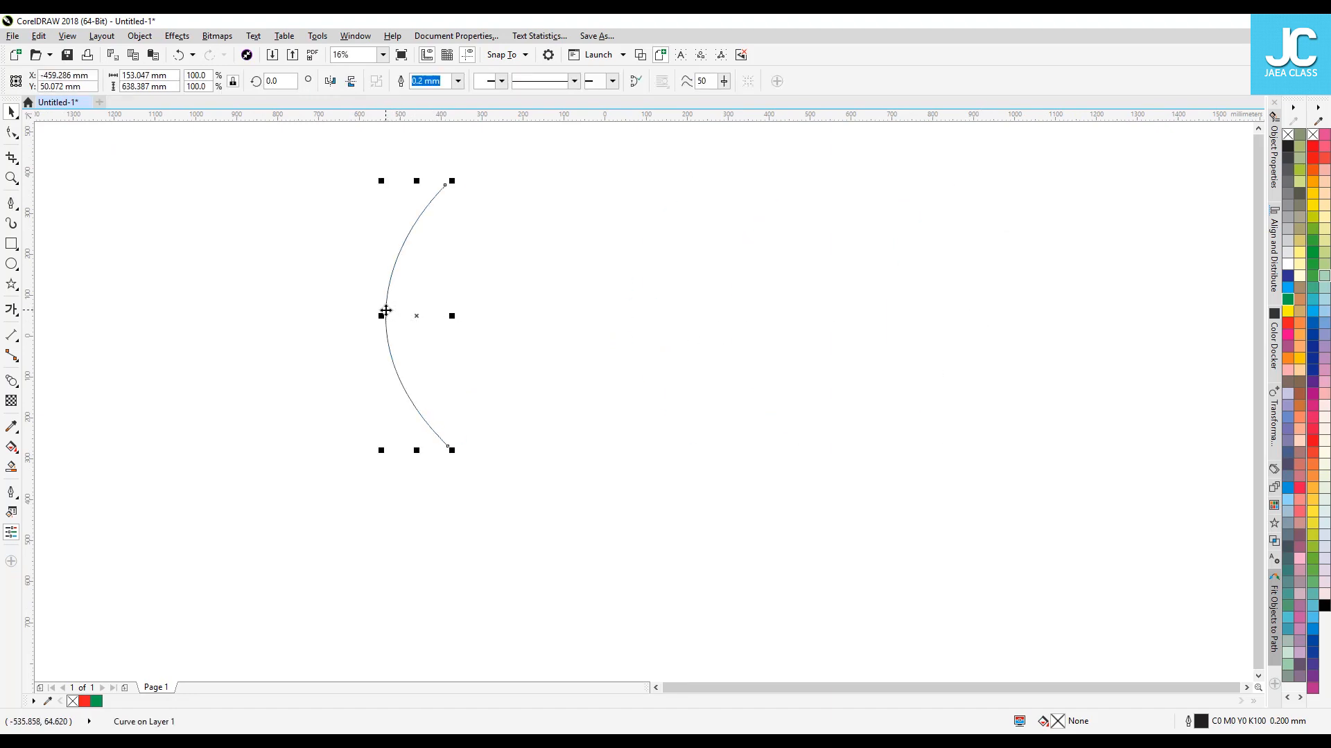
left_click(506, 312)
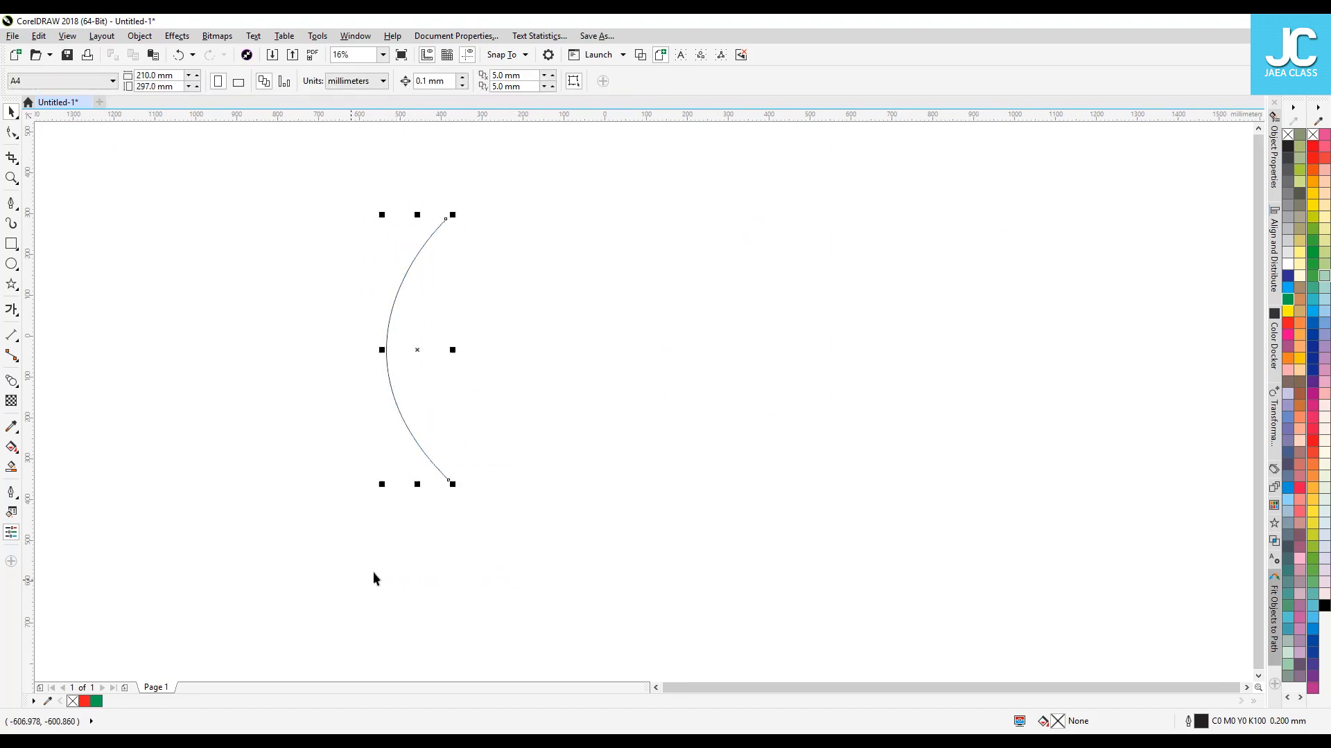
left_click(388, 336)
key("Escape")
- Draw a five-pointed star beside the arc, enlarge it to about 140 mm wide, and fill it yellow
left_click(11, 284)
left_click_drag(281, 227, 305, 247)
key("space")
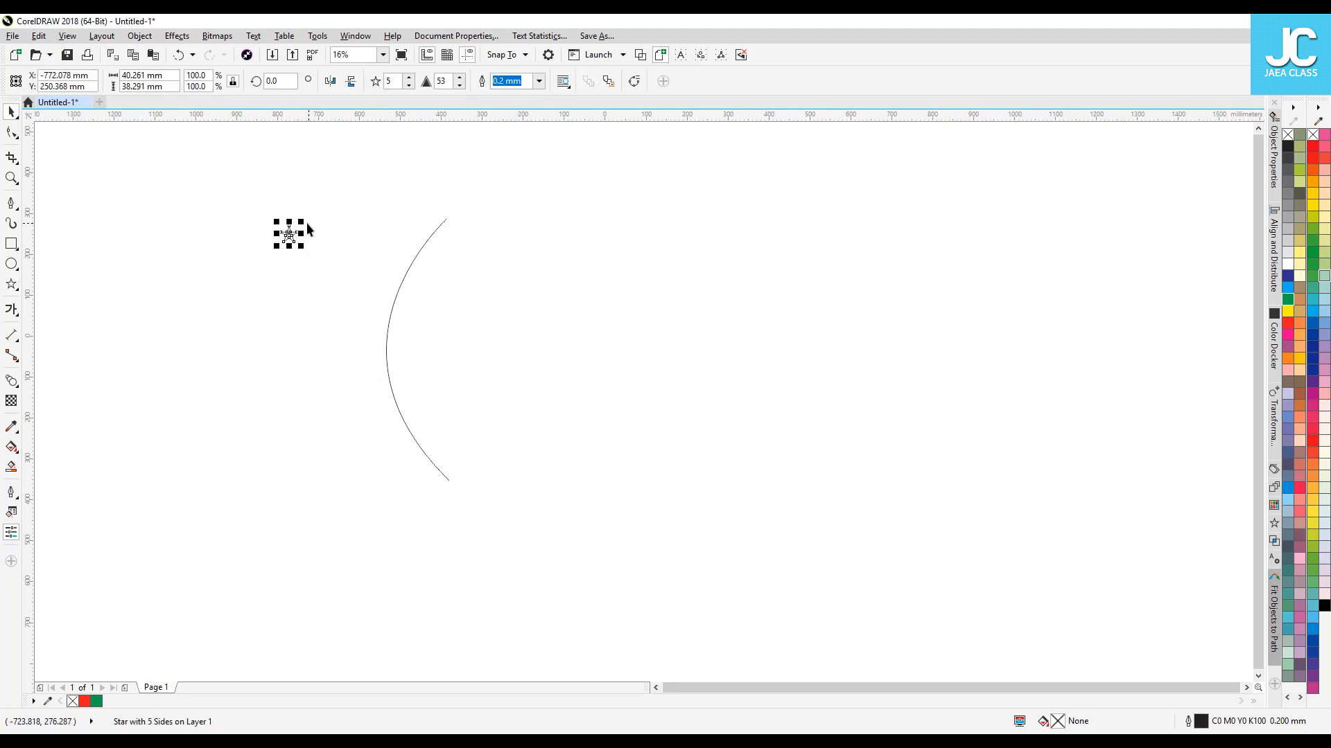
left_click_drag(305, 222, 322, 203)
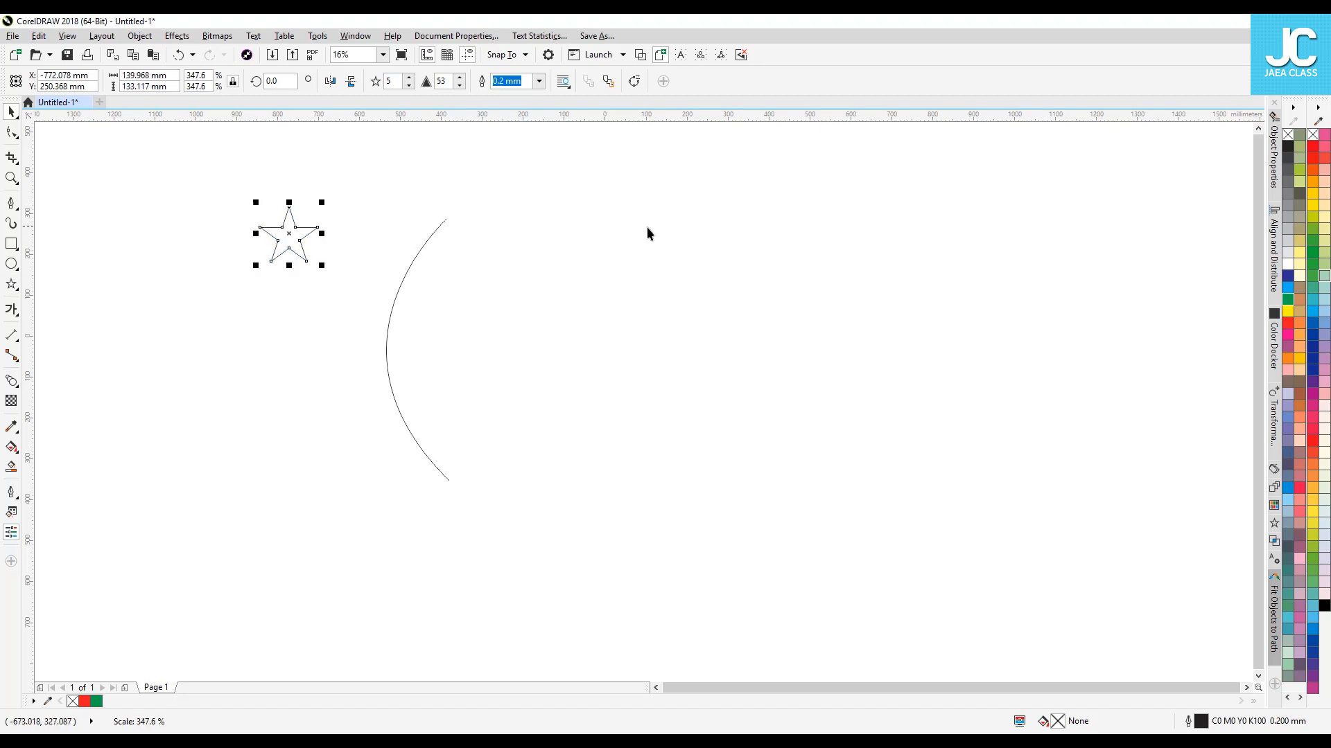
left_click(1287, 313)
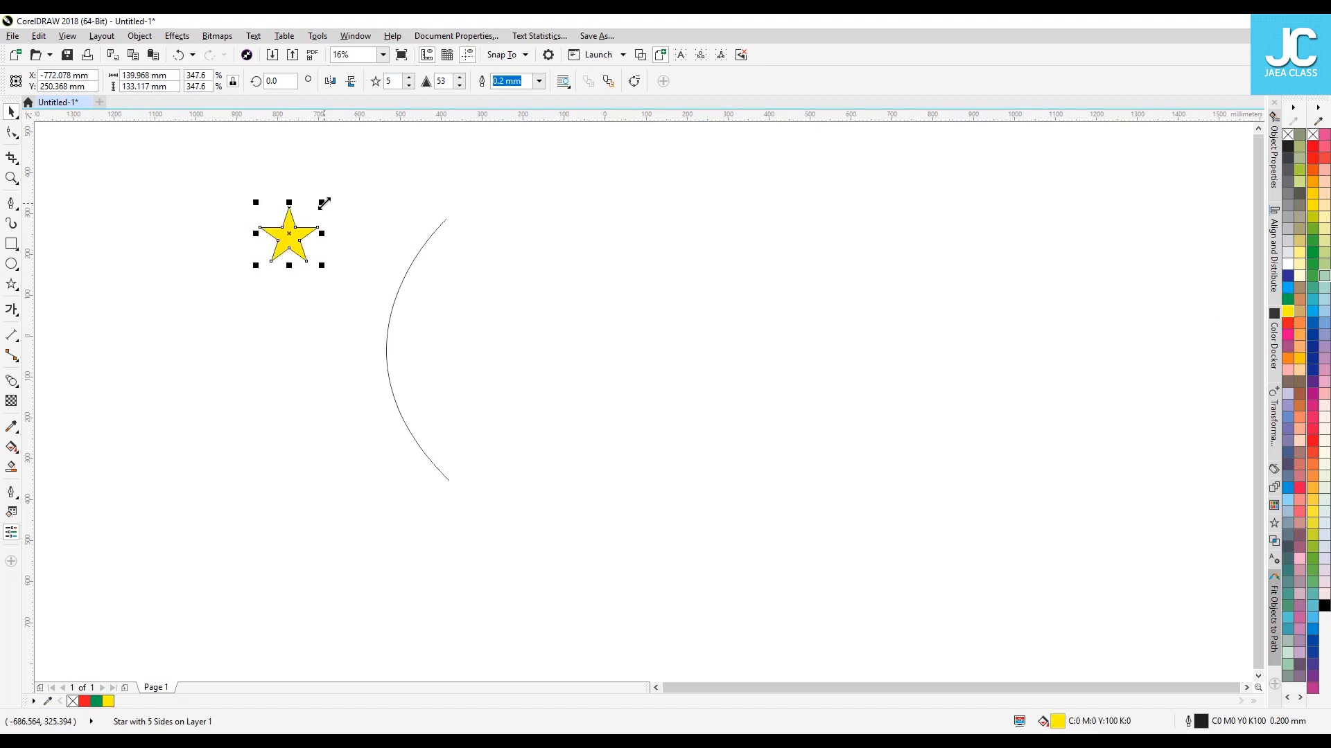
- Duplicate the yellow star straight below it and fill the copy light green
left_click_drag(295, 235, 295, 503)
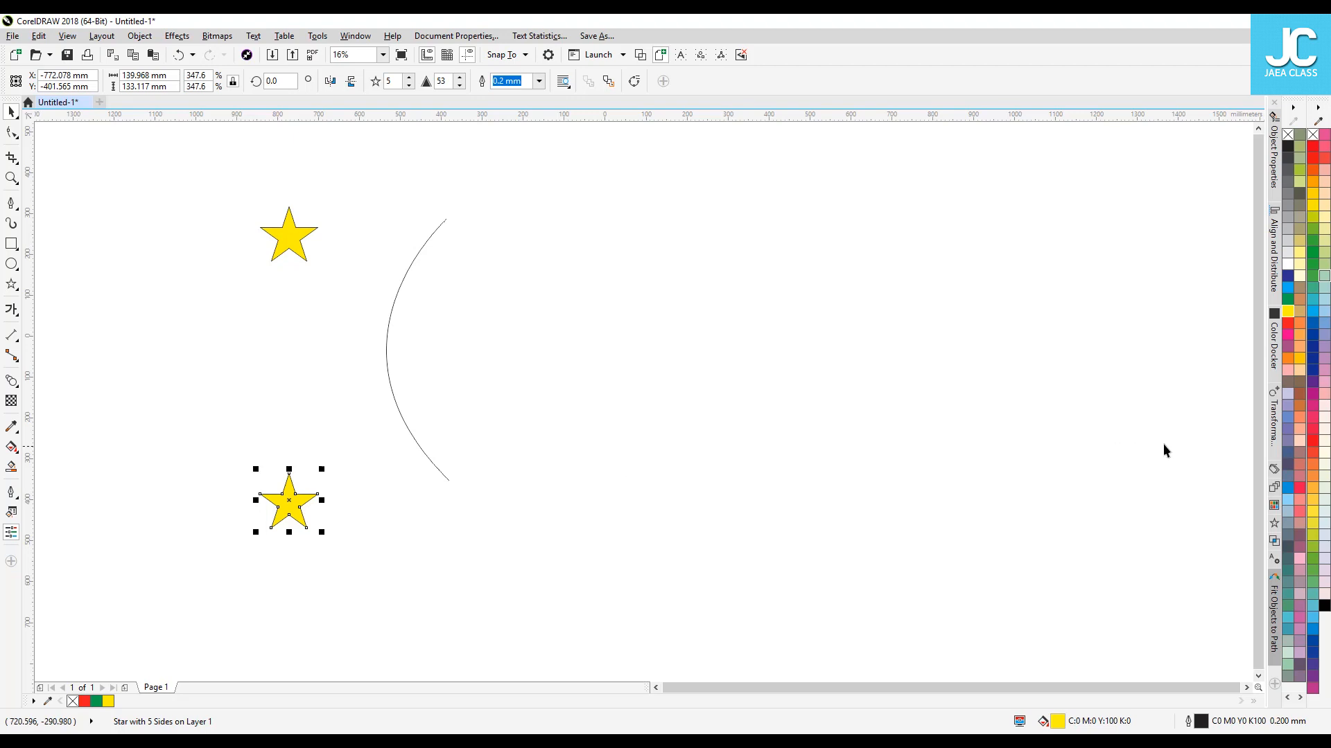
left_click(1289, 301)
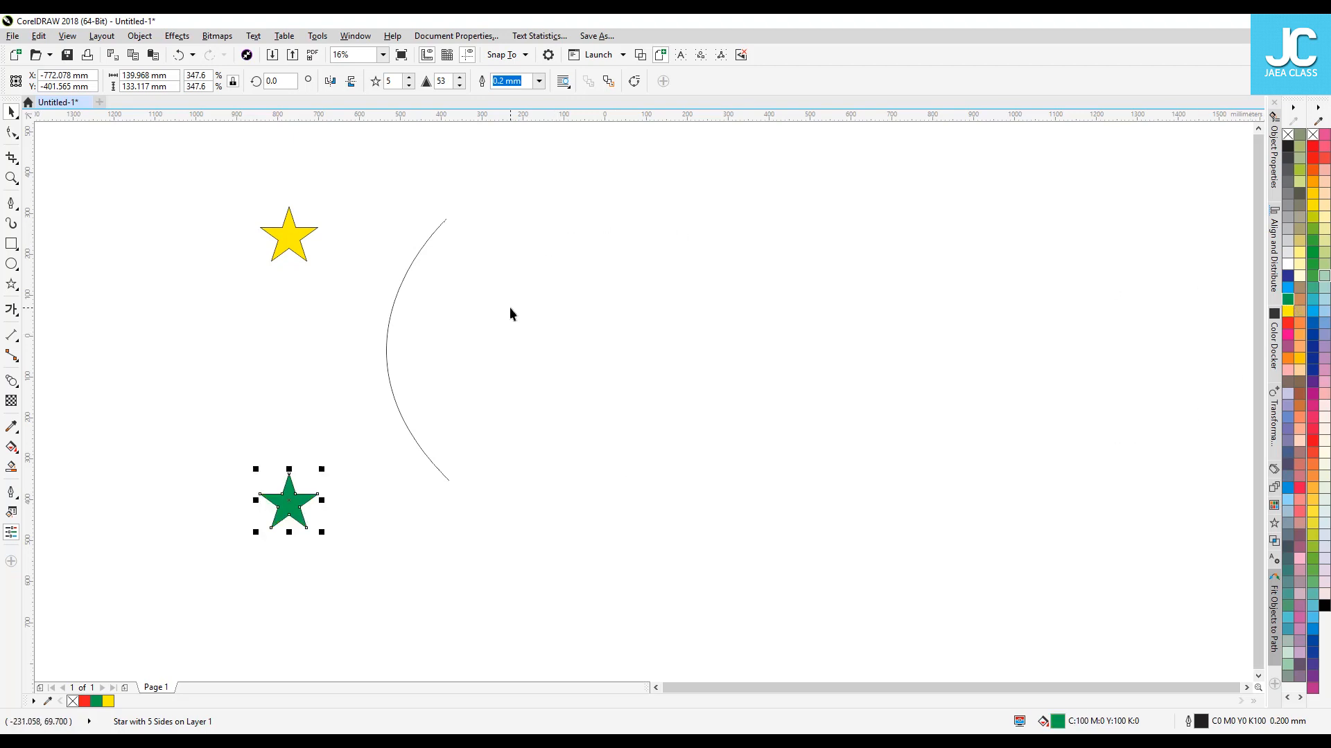
left_click(1313, 228)
- Swap the two stars so the light green one is above and the yellow one below
left_click_drag(295, 508, 331, 213)
left_click_drag(289, 253, 295, 459)
left_click_drag(326, 220, 308, 226)
left_click_drag(290, 448, 315, 441)
left_click(367, 182)
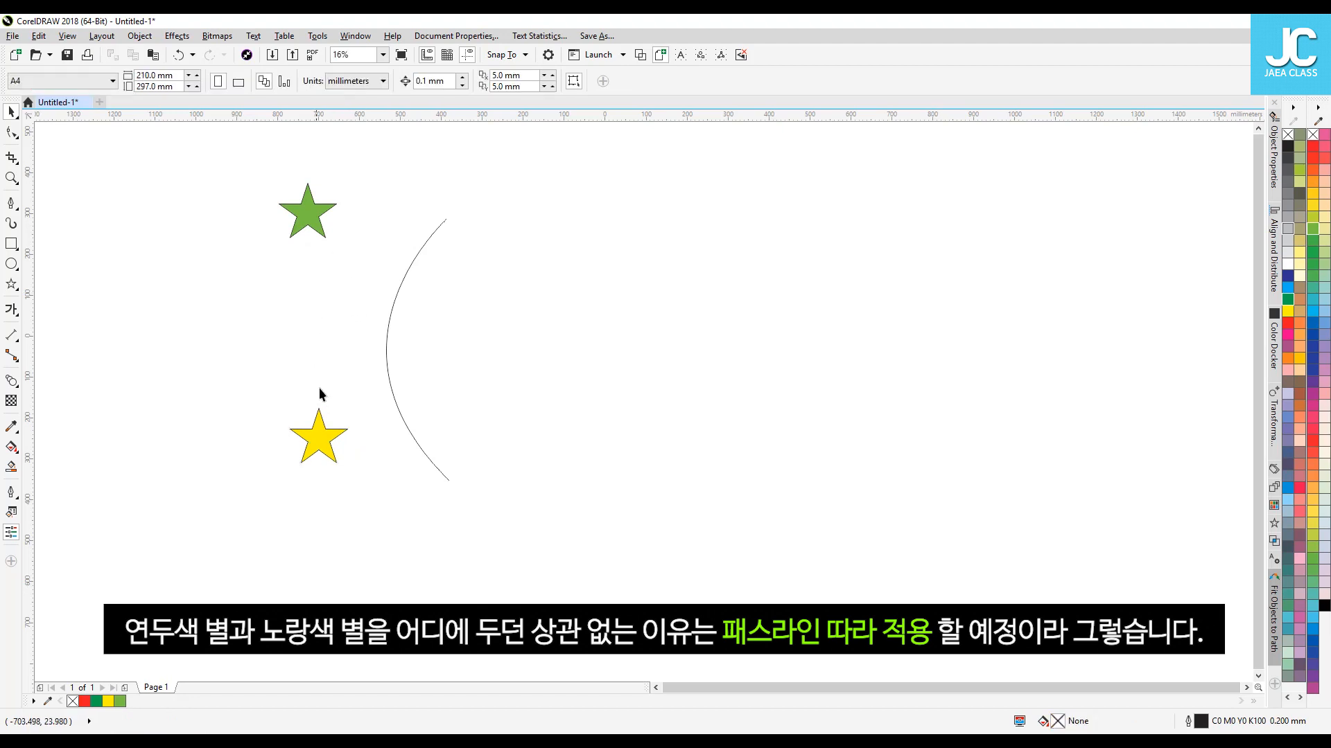
- Shrink the yellow star to about 62 mm wide and the green star to about 90 mm wide, and align them roughly vertically
left_click(316, 439)
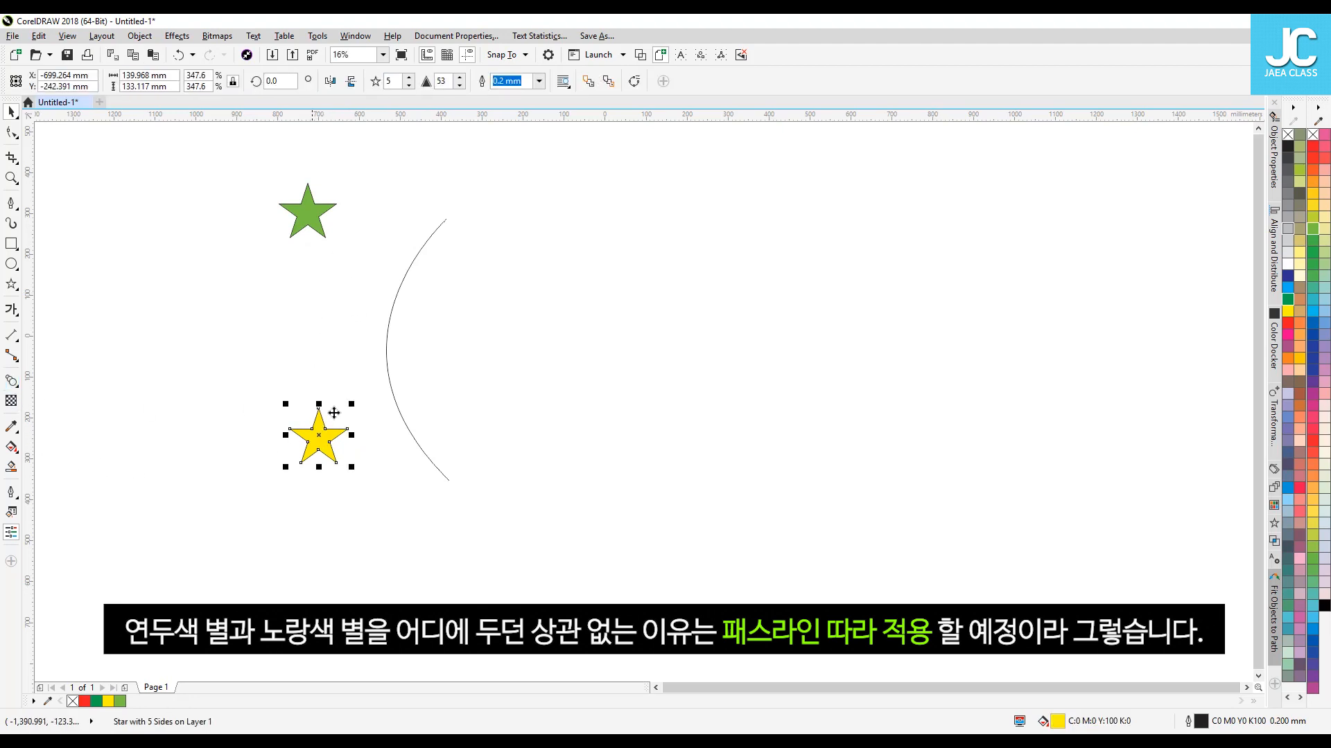
left_click_drag(350, 412, 332, 424)
left_click(332, 205)
left_click_drag(340, 182, 323, 196)
left_click(392, 198)
left_click_drag(317, 436, 307, 441)
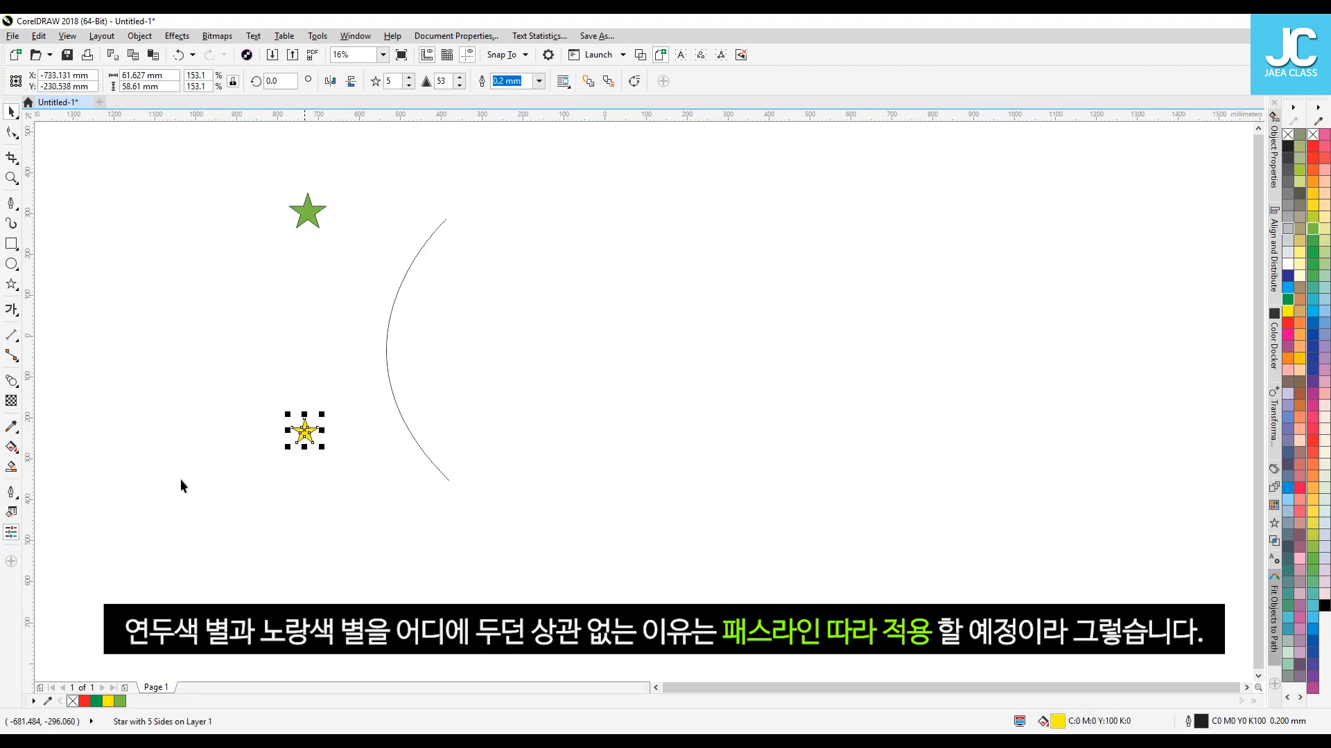
- Blend the yellow star into the light green star with the Blend tool
left_click(12, 381)
left_click_drag(306, 434, 308, 215)
key("space")
left_click(356, 274)
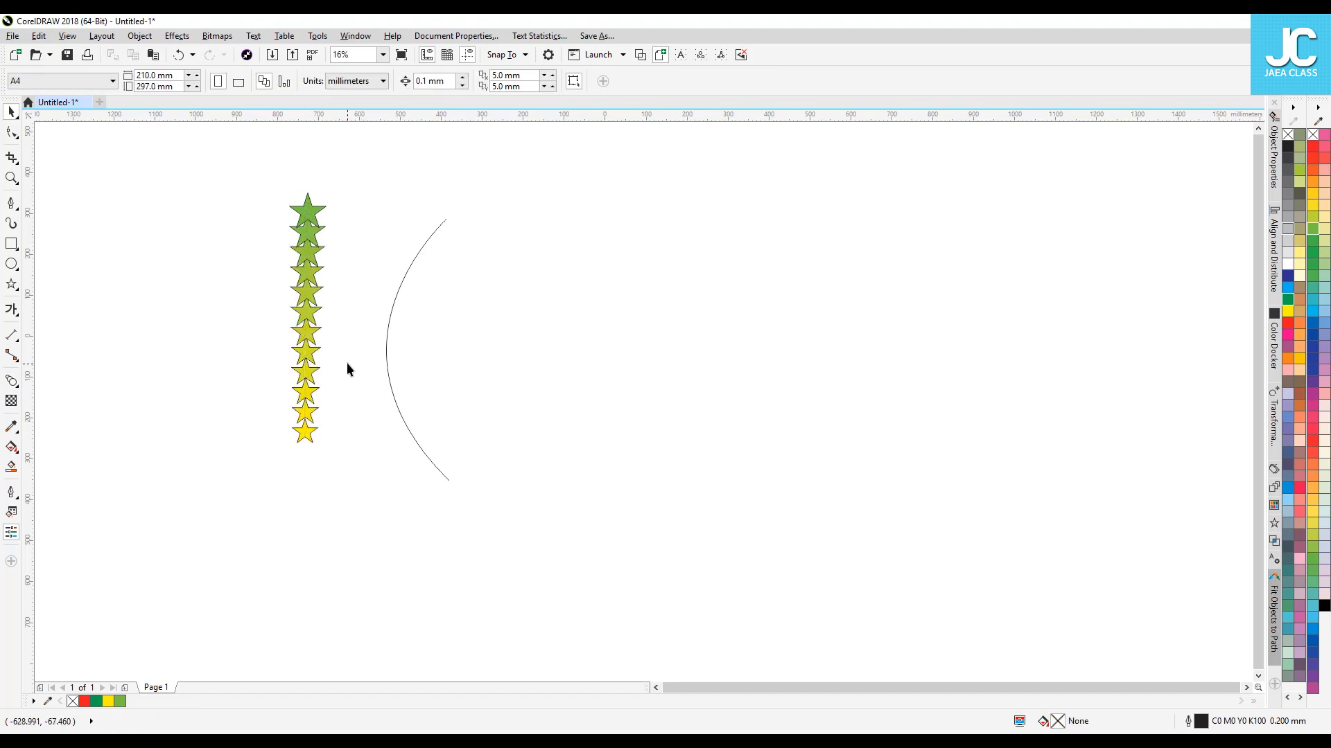
- Try placing the blend's yellow and green end stars over the arc's ends, and return them beside the arc
left_click(312, 434)
left_click_drag(306, 437, 454, 488)
left_click_drag(315, 215, 447, 224)
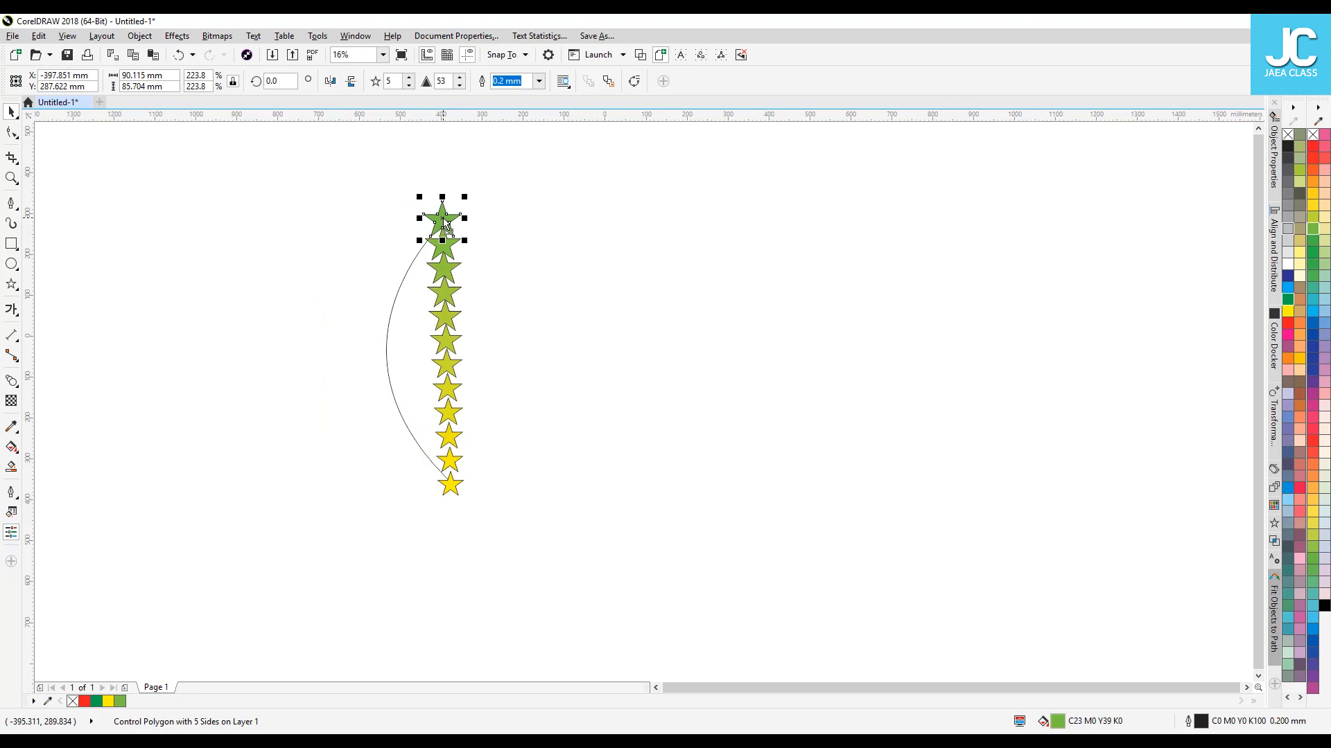
key("ctrl+z")
left_click_drag(449, 490, 310, 478)
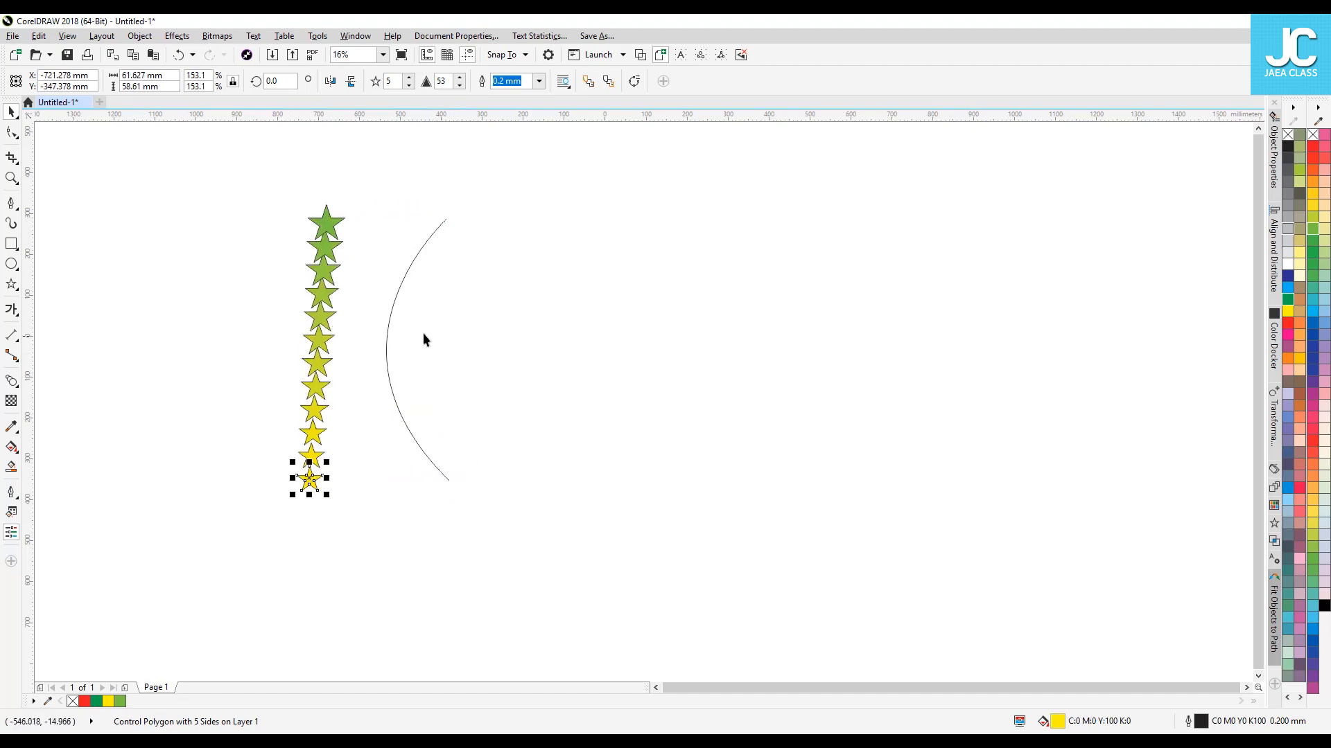
left_click(368, 336)
- Attach the star blend to the arc as its new path
left_click(322, 326)
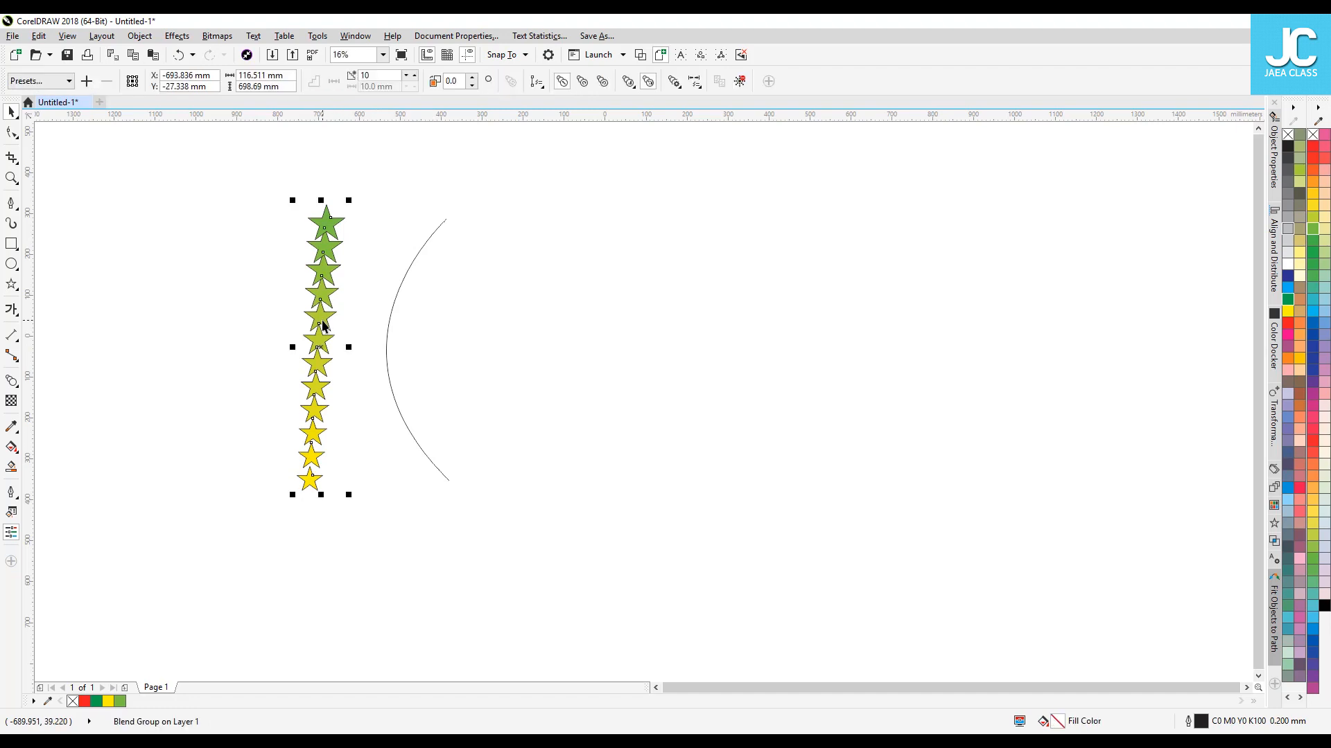
left_click(535, 83)
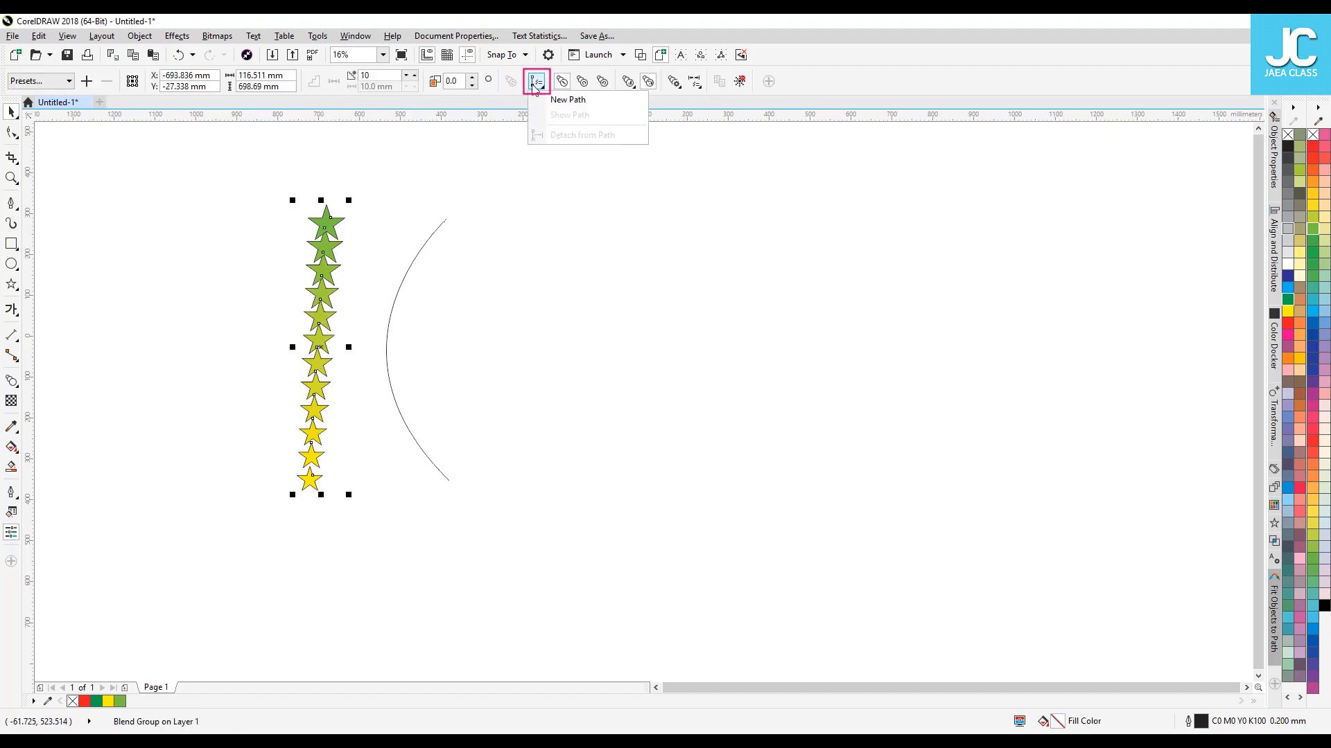
left_click(563, 100)
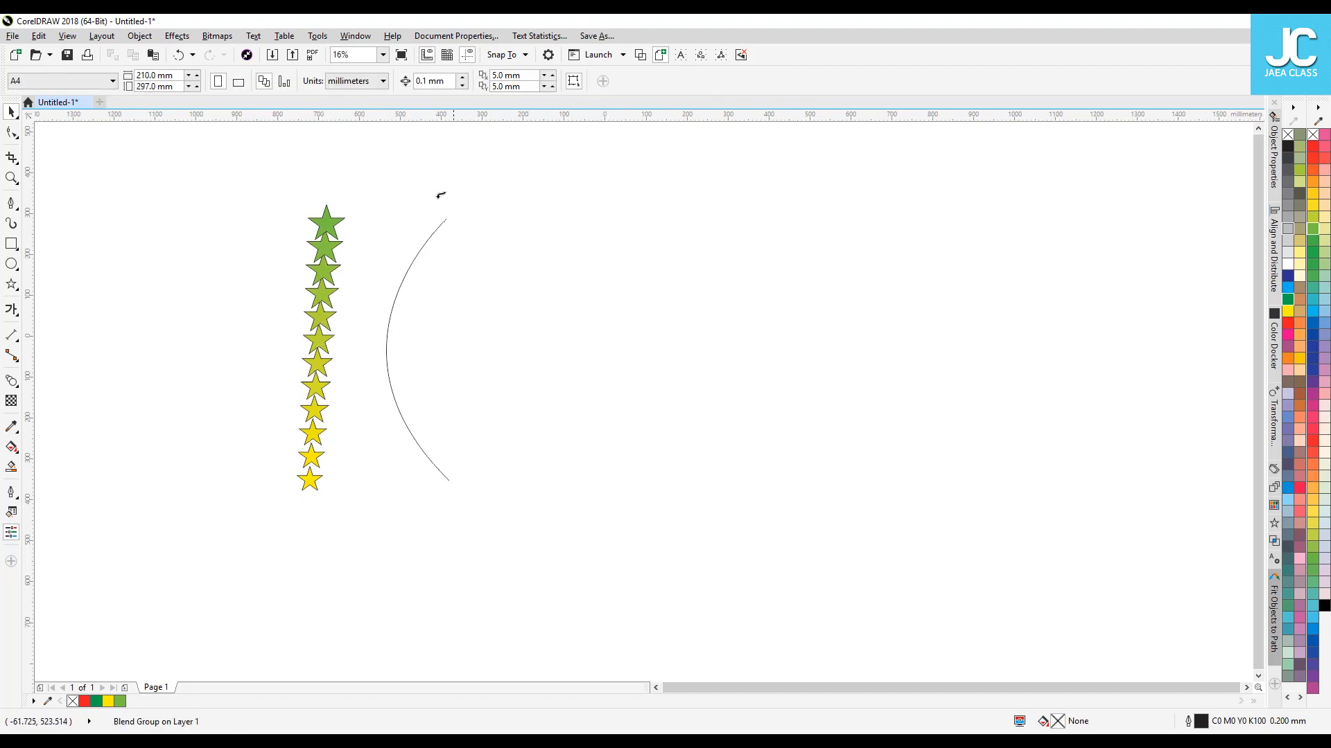
left_click(390, 314)
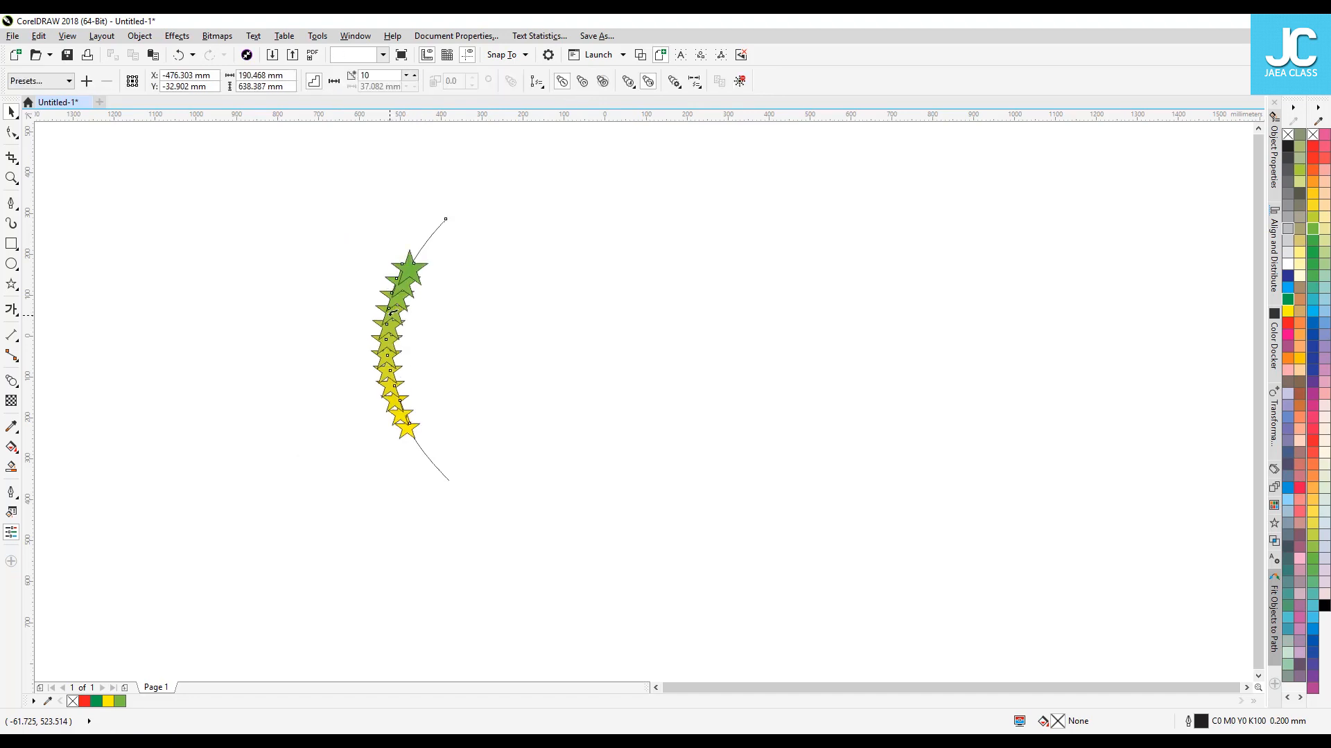
- Move the green star to the arc's upper end and the yellow star to its lower end
left_click_drag(418, 273, 475, 188)
left_click_drag(409, 431, 452, 485)
left_click(668, 372)
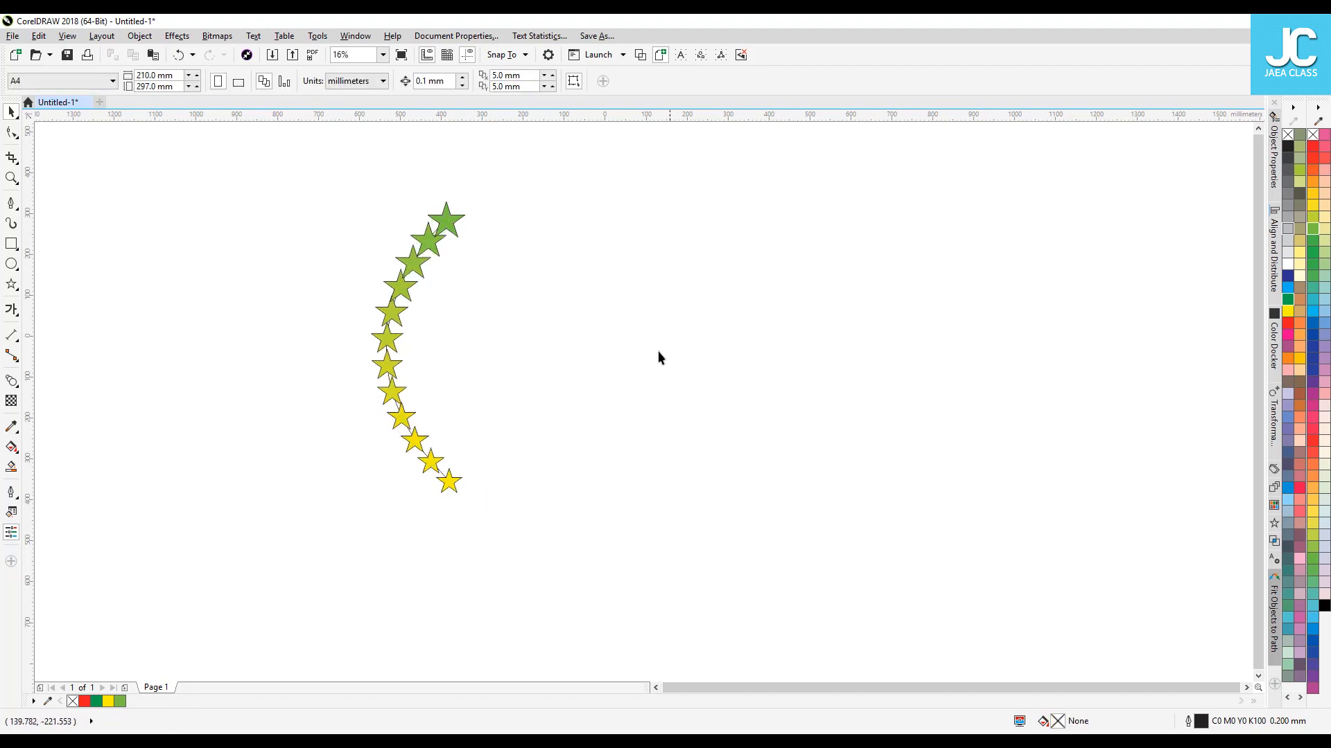
- Scale the arc's green end star down to about 66 mm wide, and shrink the yellow end star to a smaller size
left_click(446, 221)
left_click_drag(469, 199, 469, 203)
left_click(455, 480)
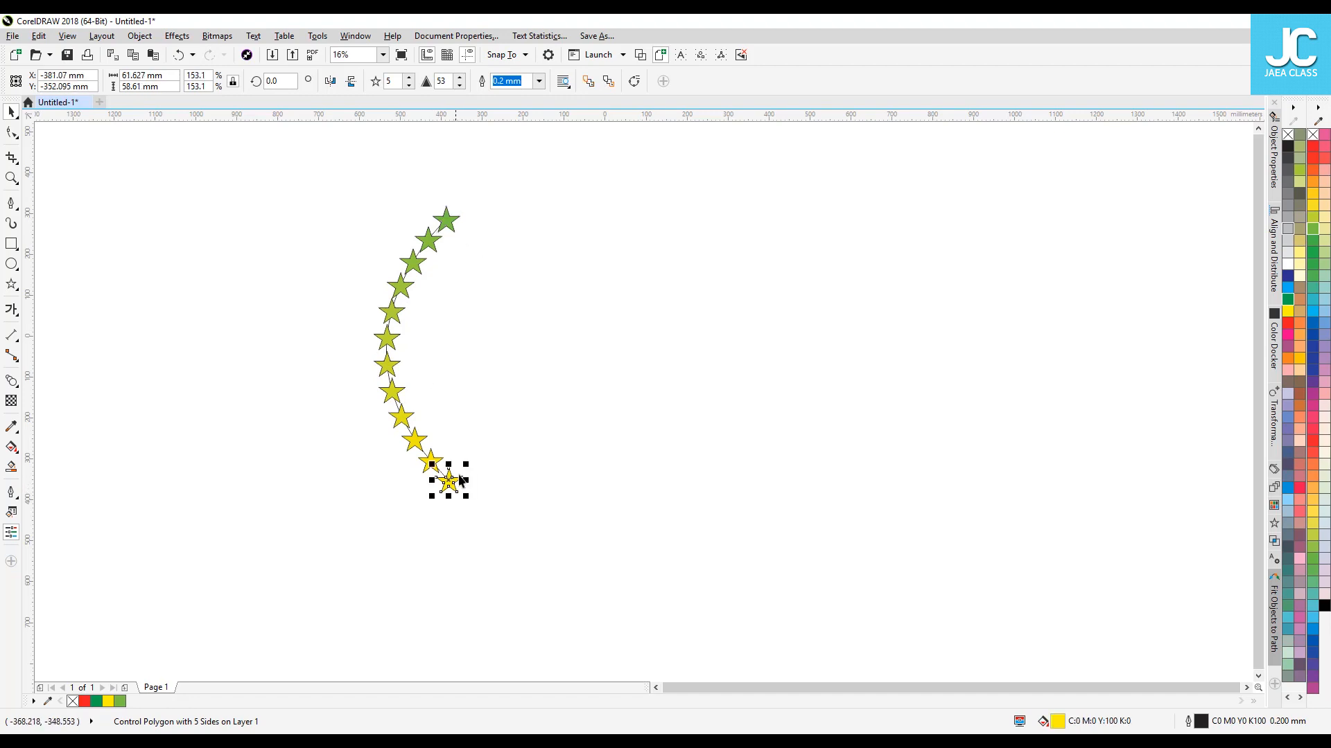
left_click_drag(466, 466, 458, 471)
left_click(546, 447)
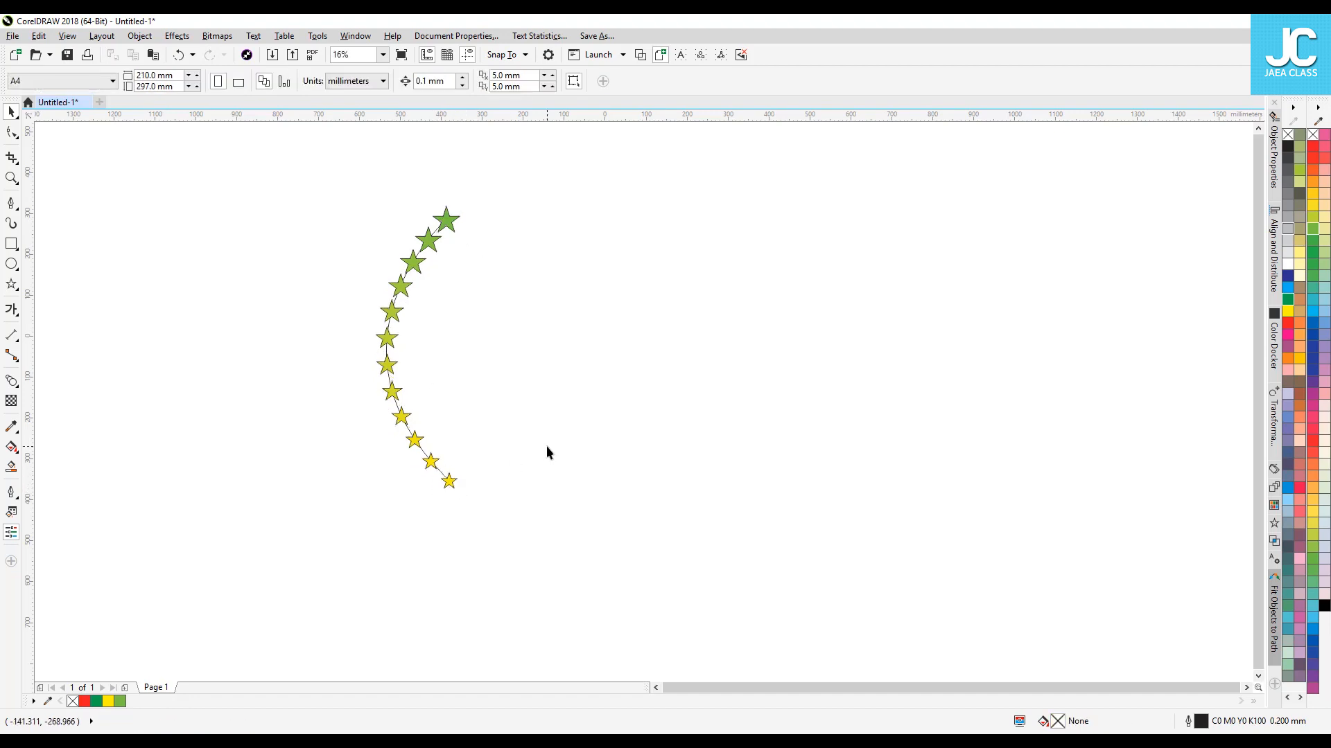
- Remove the outline from the star blend and its arc path
left_click(448, 223)
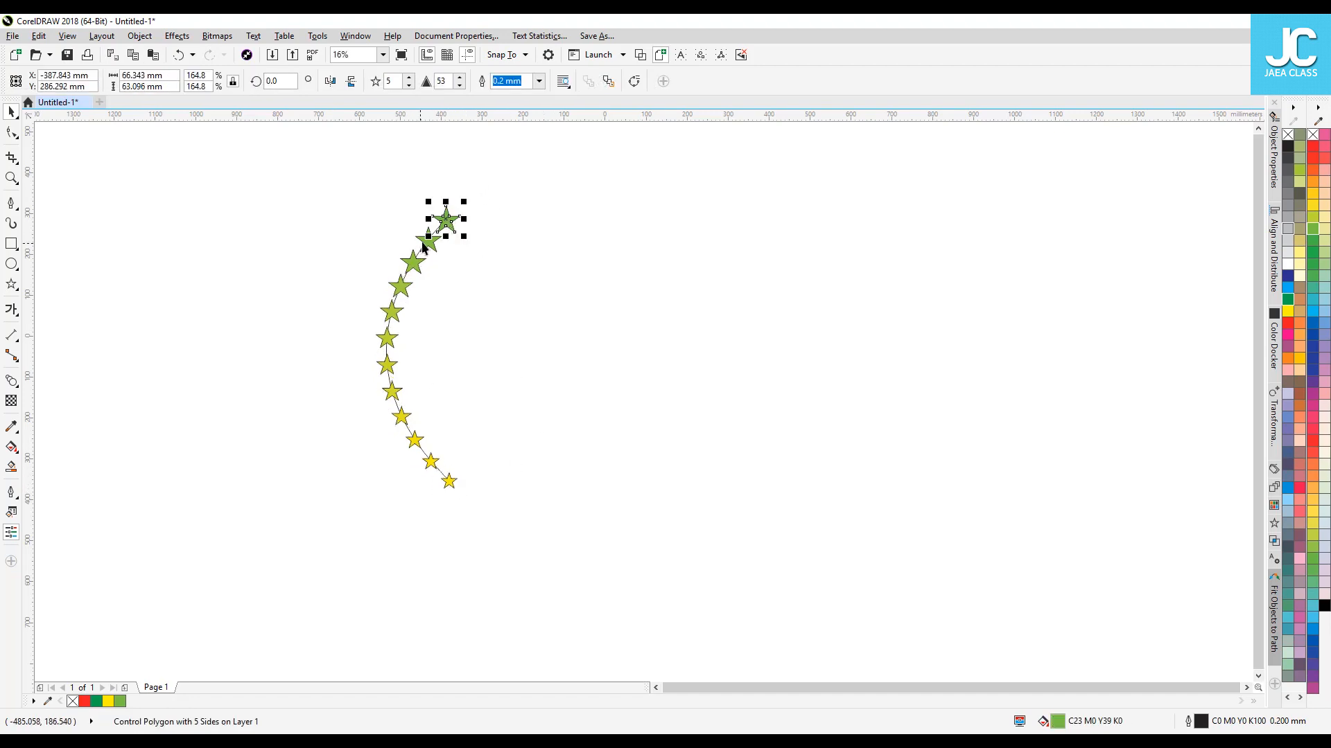
left_click(430, 243)
left_click(563, 230)
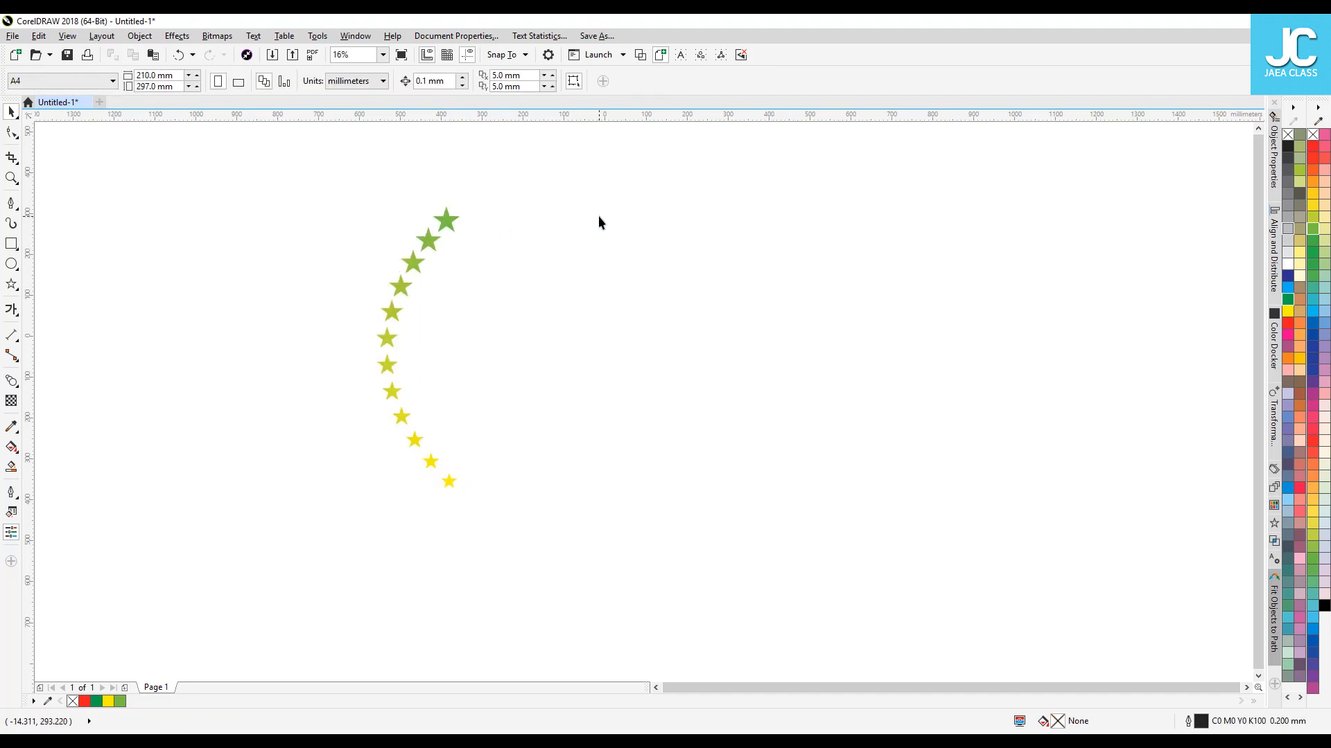
- Place a copy of the whole star blend about 374 mm to the right of the original
left_click(383, 363)
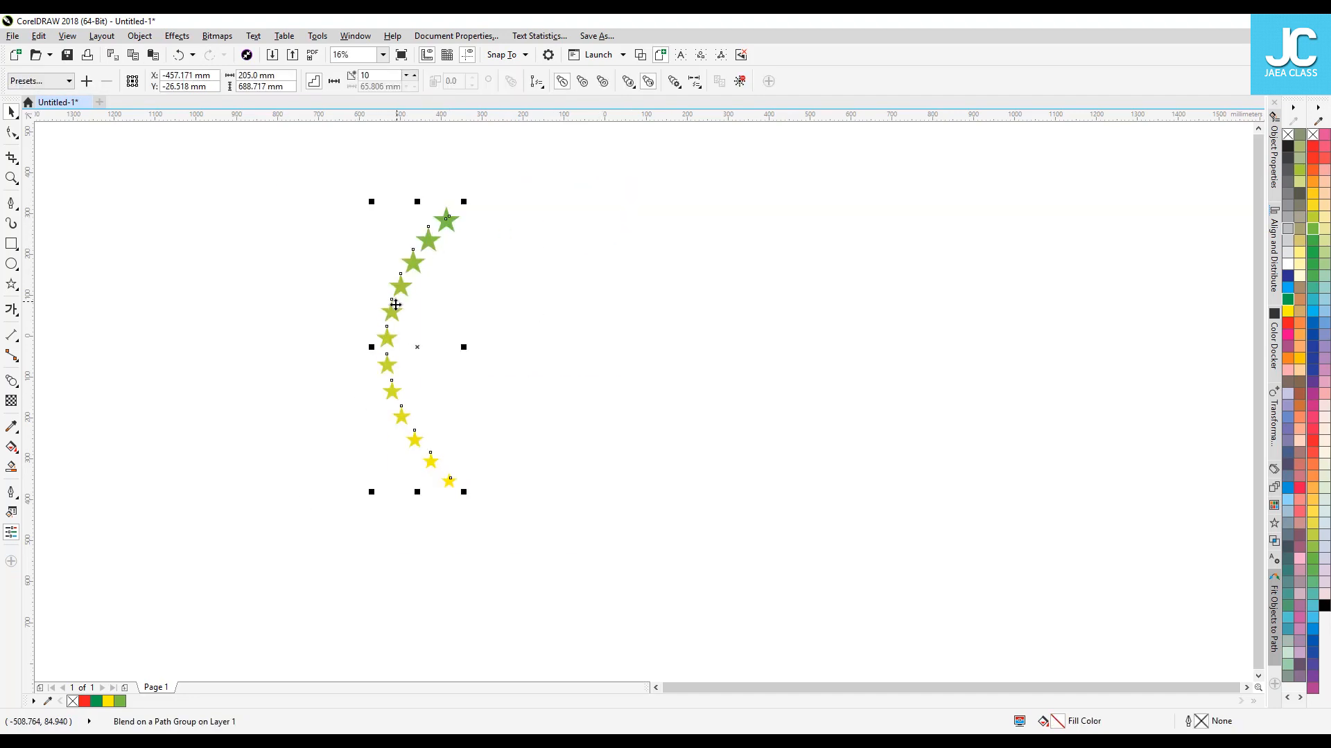
left_click(451, 219)
left_click(450, 219)
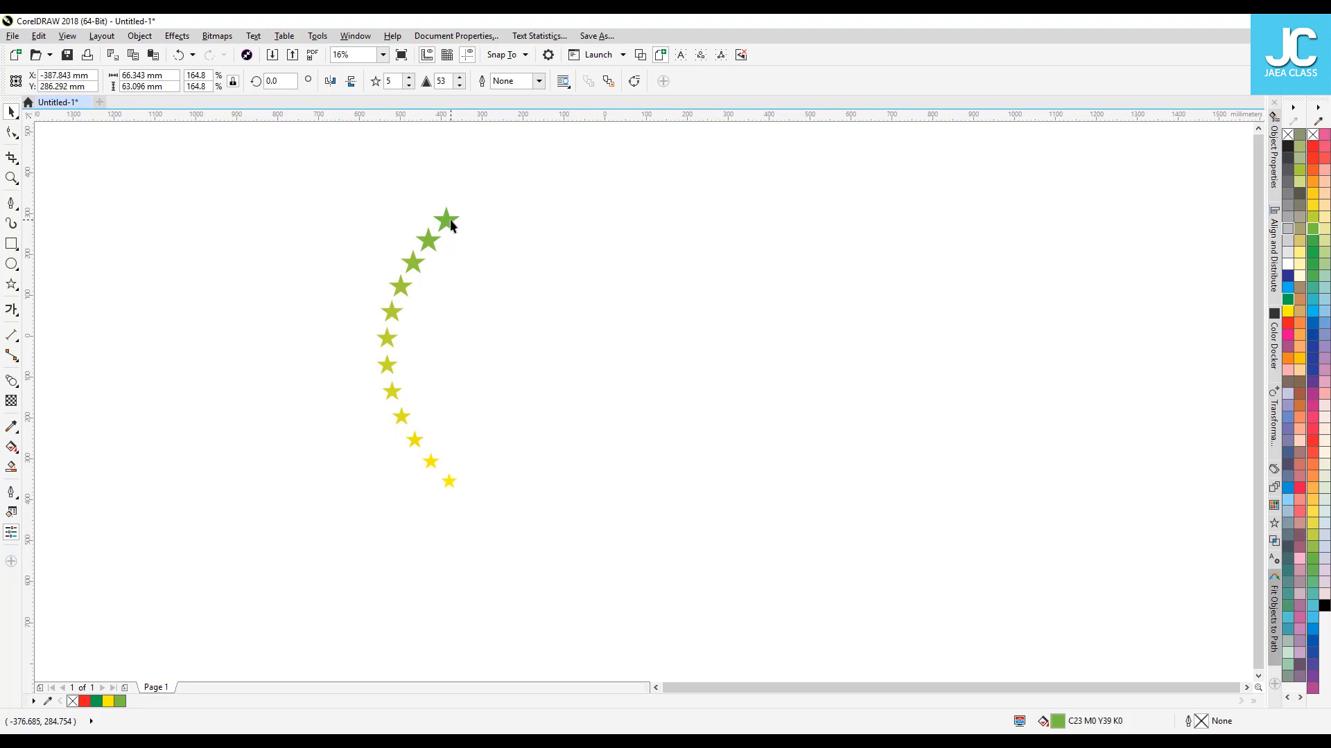
left_click(400, 291)
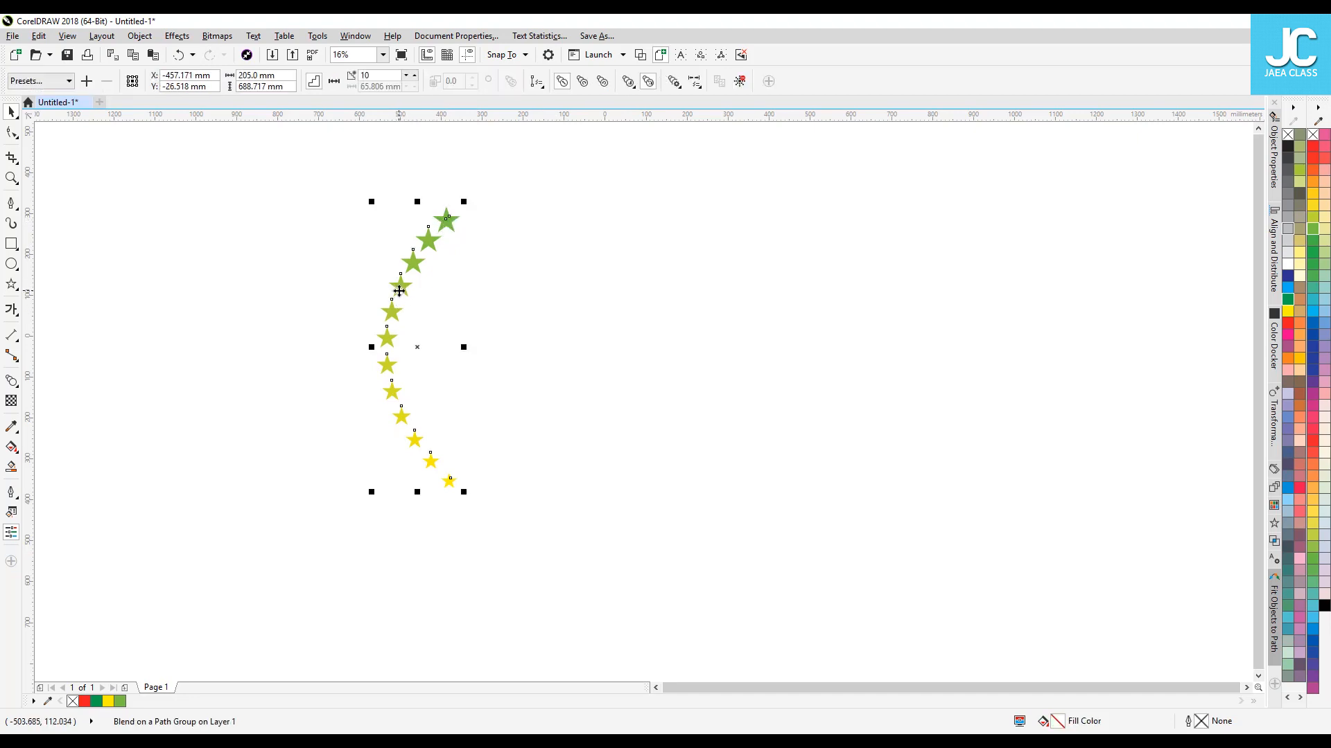
left_click_drag(416, 347, 570, 346)
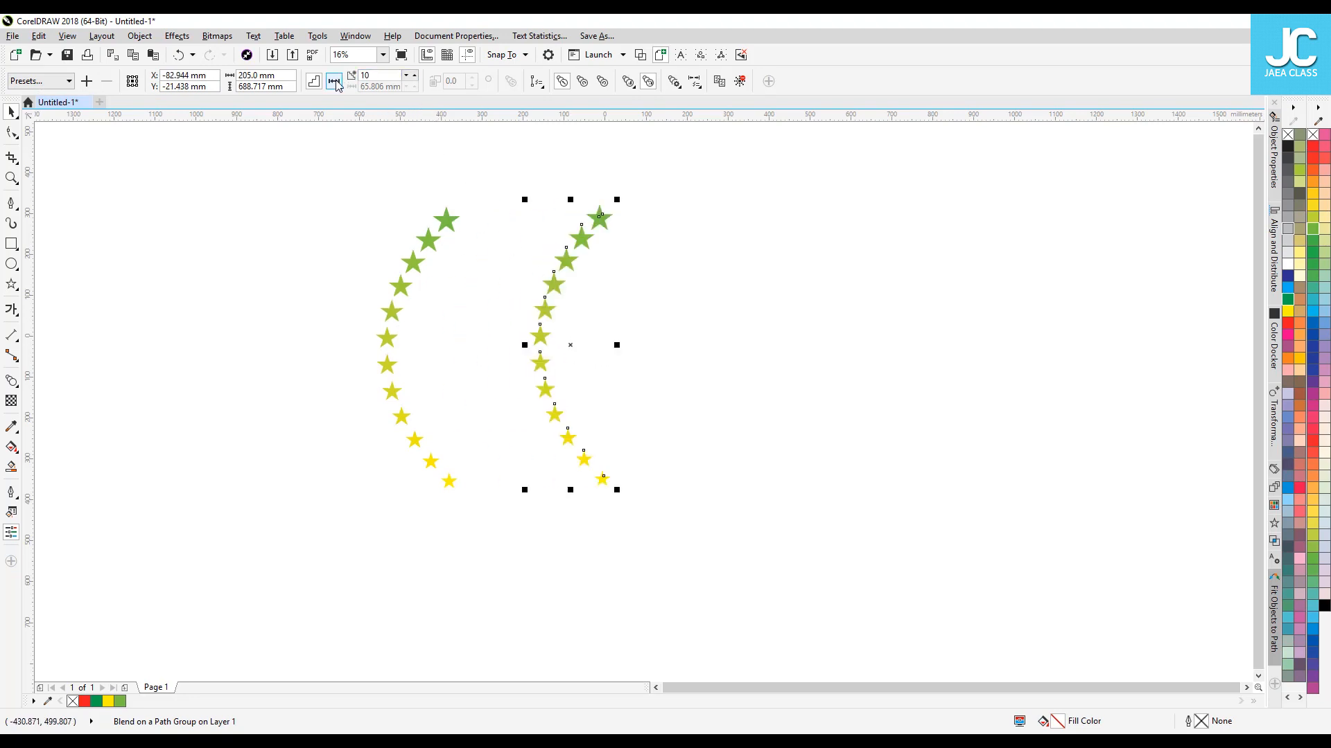
left_click(599, 219)
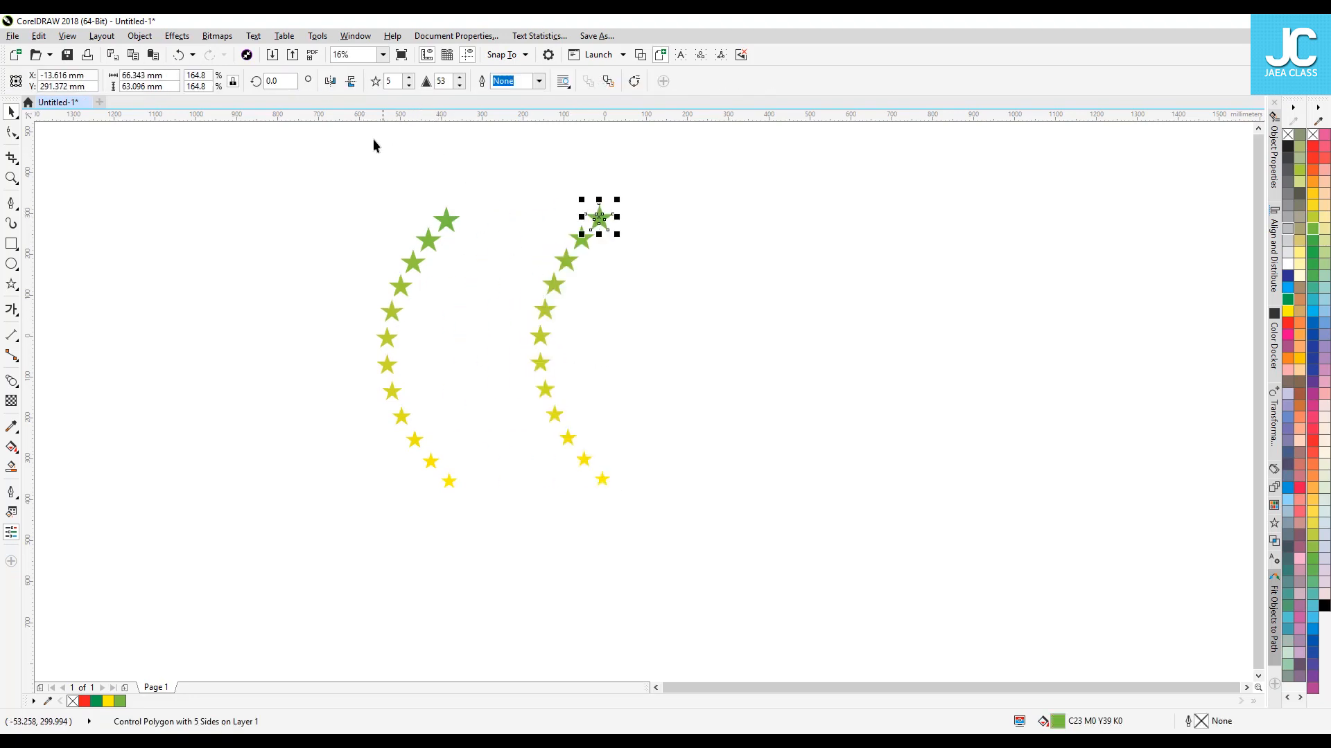
left_click(330, 81)
key("ctrl+z")
left_click_drag(751, 176, 467, 620)
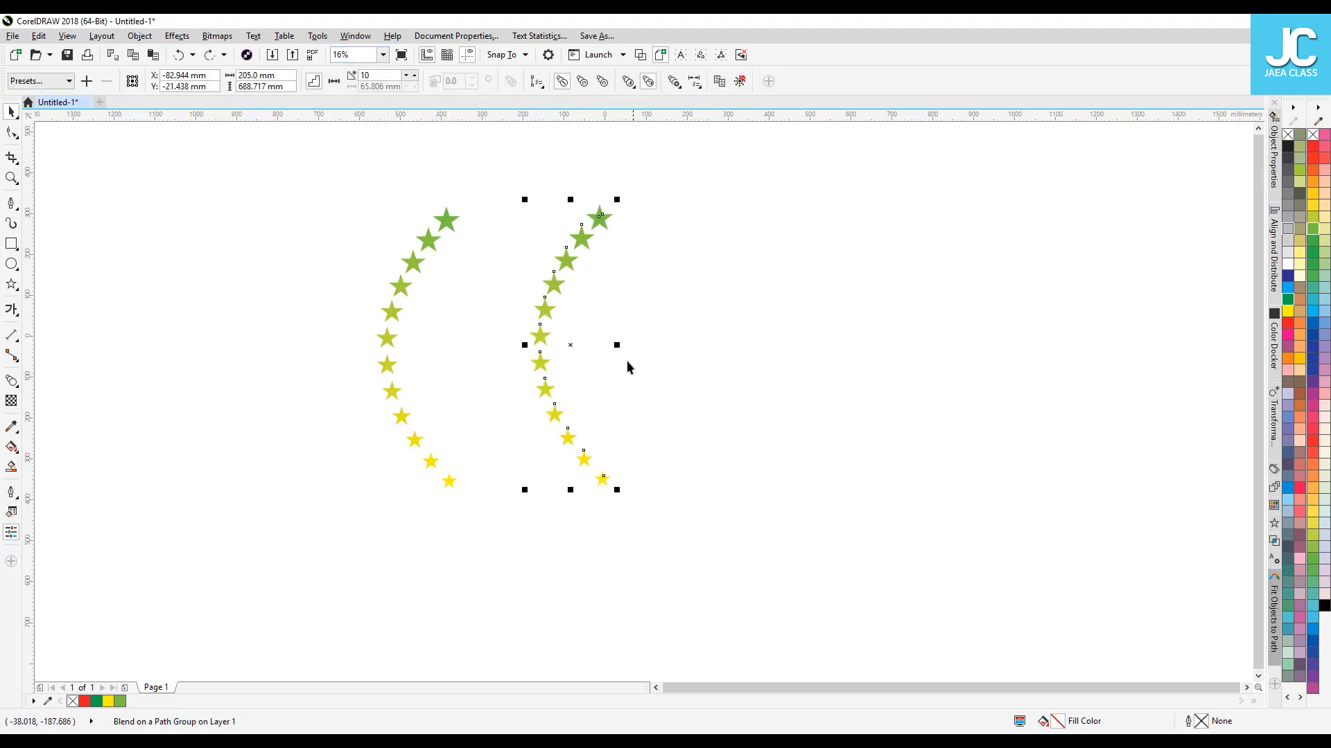
- Mirror the copied star blend horizontally, and set it apart from the original at the same height
left_click_drag(617, 345, 441, 344)
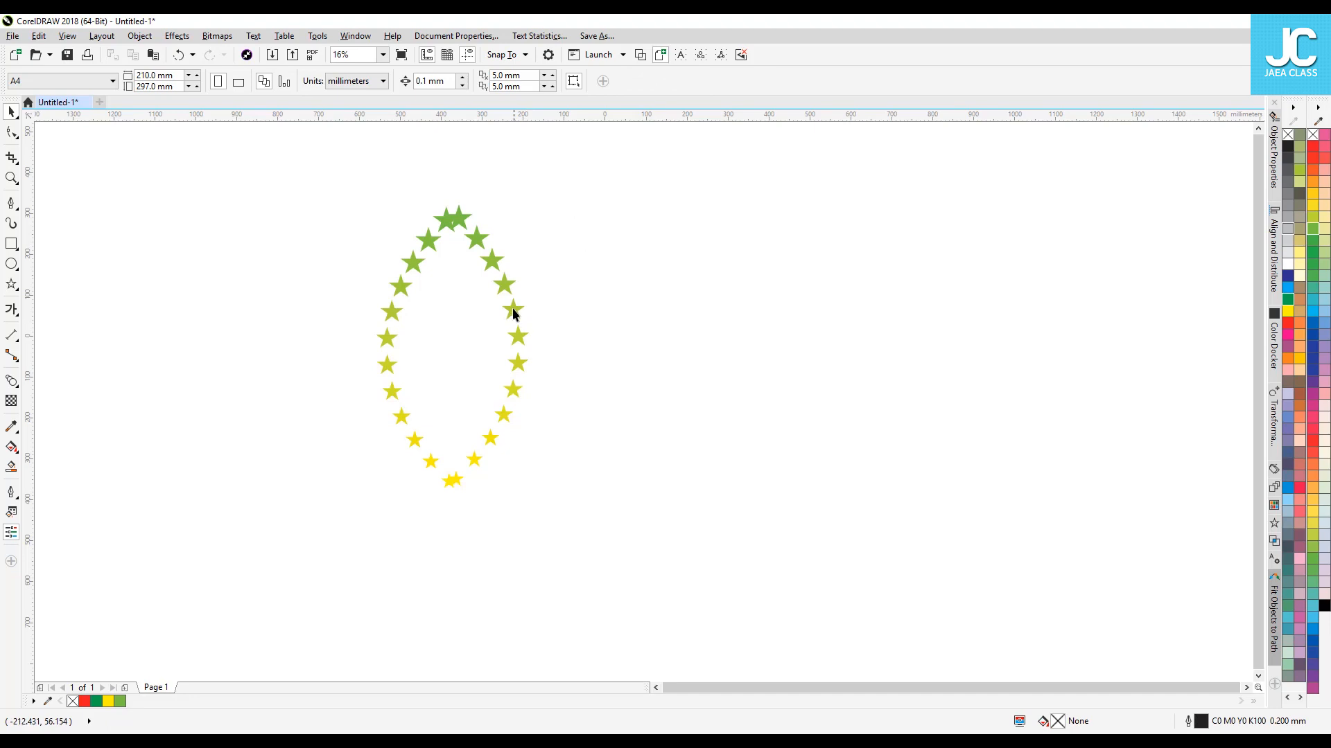
left_click_drag(510, 309, 591, 316)
left_click_drag(740, 187, 192, 628)
left_click(728, 426)
left_click(591, 309)
left_click(791, 357)
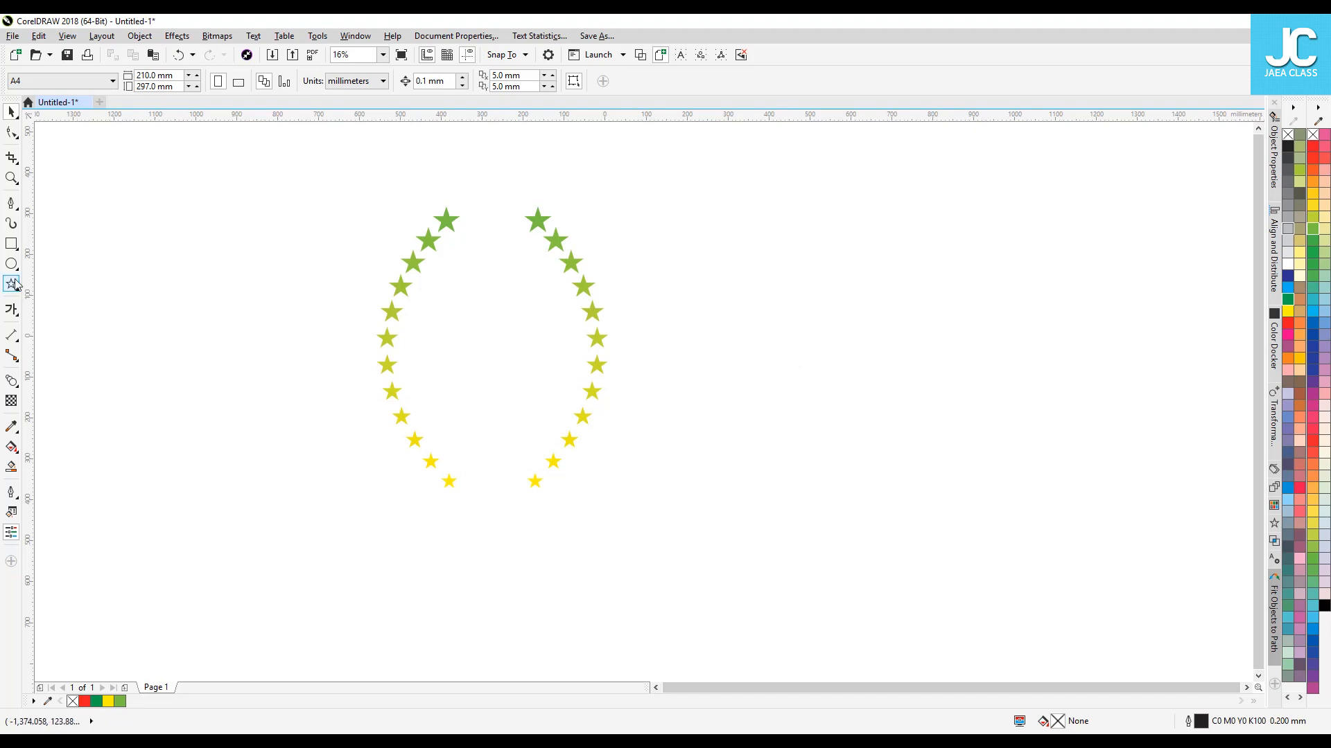
left_click(457, 224)
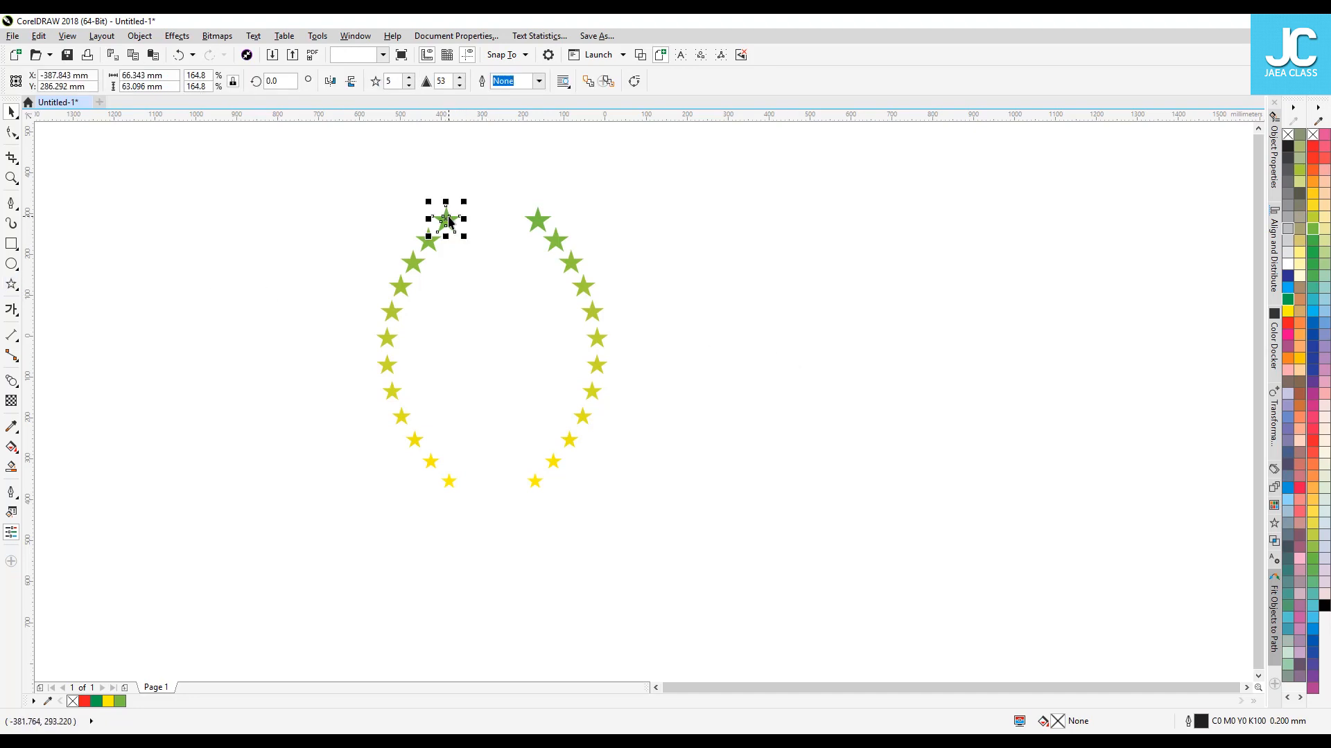
left_click(426, 244)
left_click(367, 187)
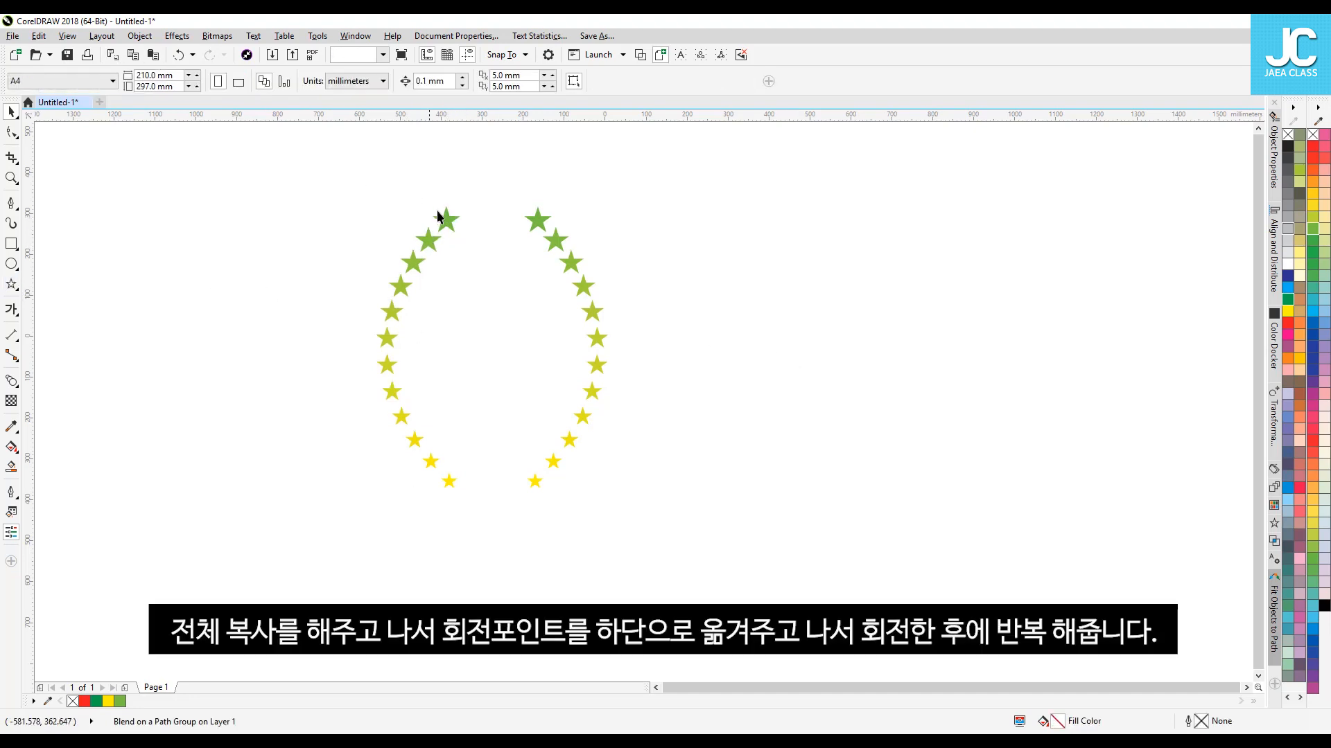
left_click(449, 218)
mouse_move(447, 220)
left_mouse_down()
mouse_move(380, 214)
mouse_move(439, 225)
left_mouse_up()
key("ctrl+z")
key("Escape")
key("ctrl+z")
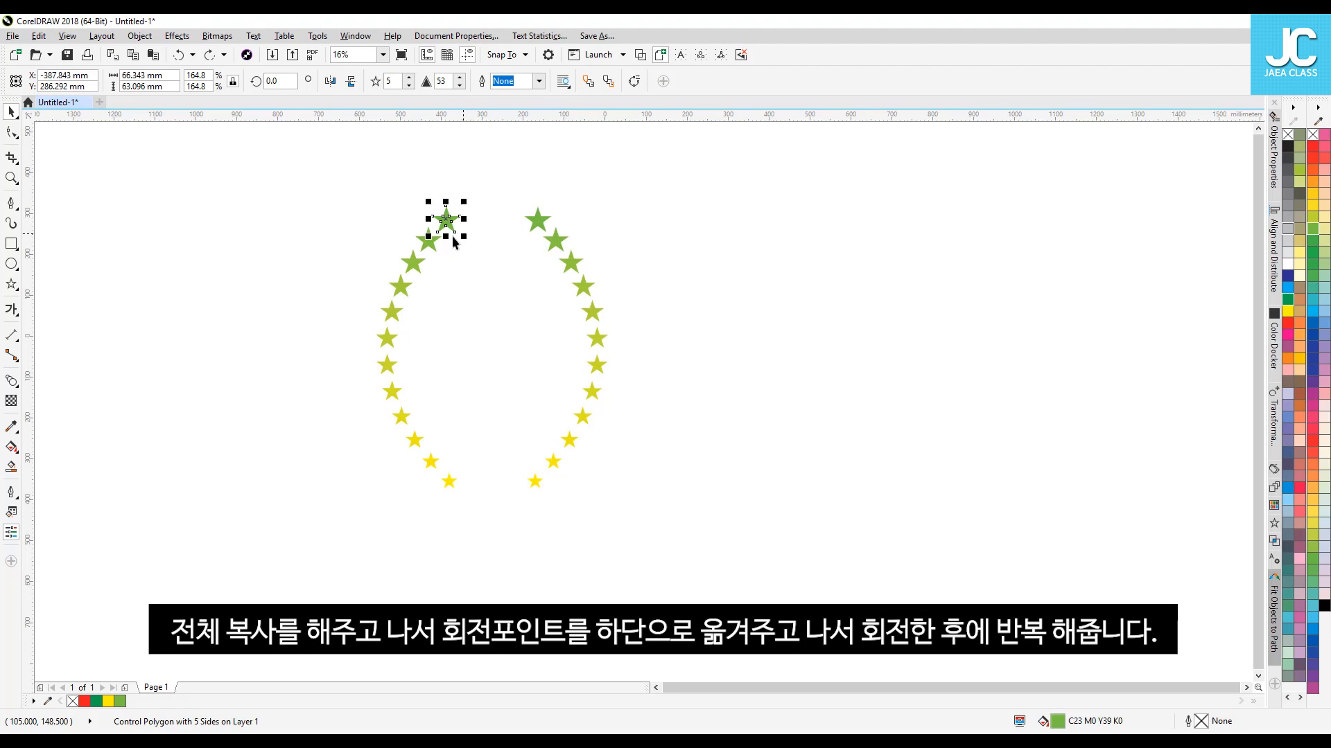
- Make a copy of the left star blend rotated about 16° around its yellow end star, and repeat it three times
left_click(427, 242)
left_click(422, 250)
left_click_drag(417, 346, 448, 465)
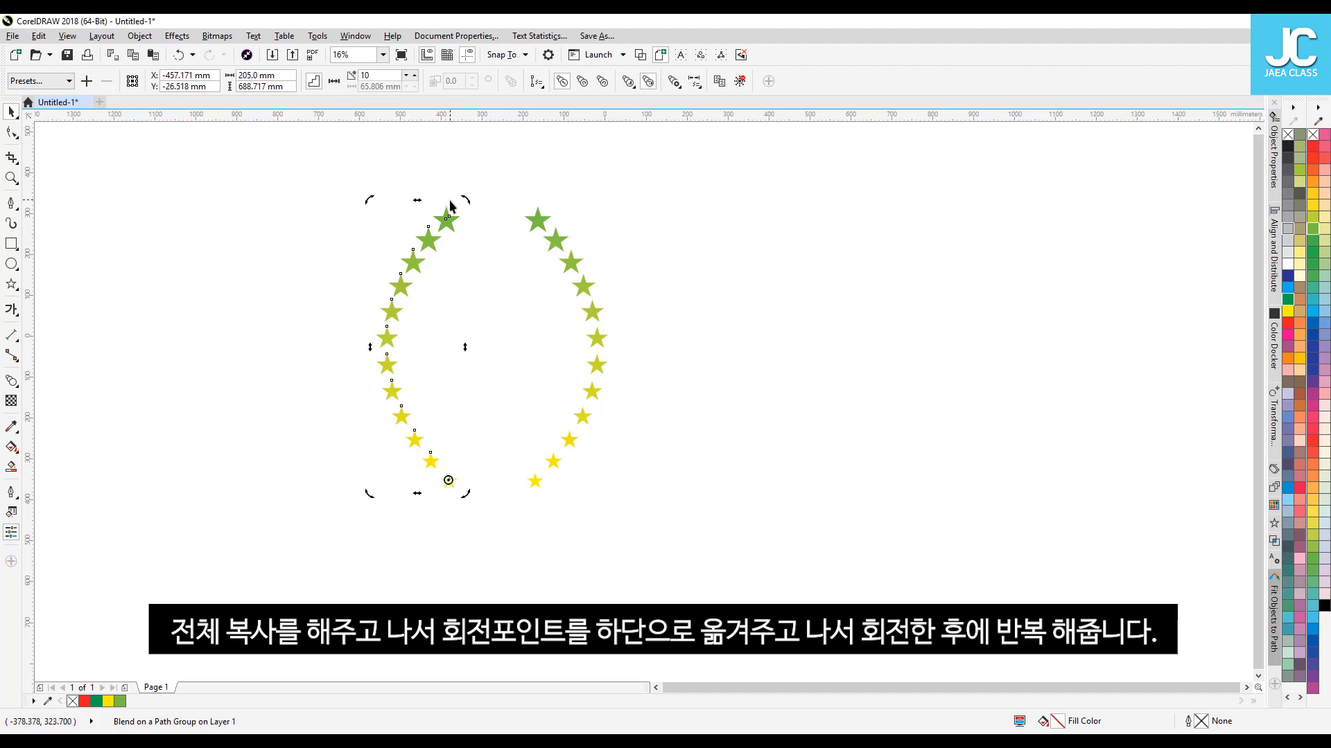
left_click_drag(467, 199, 385, 198)
key("ctrl+r")
key("ctrl+r")
key("ctrl+r")
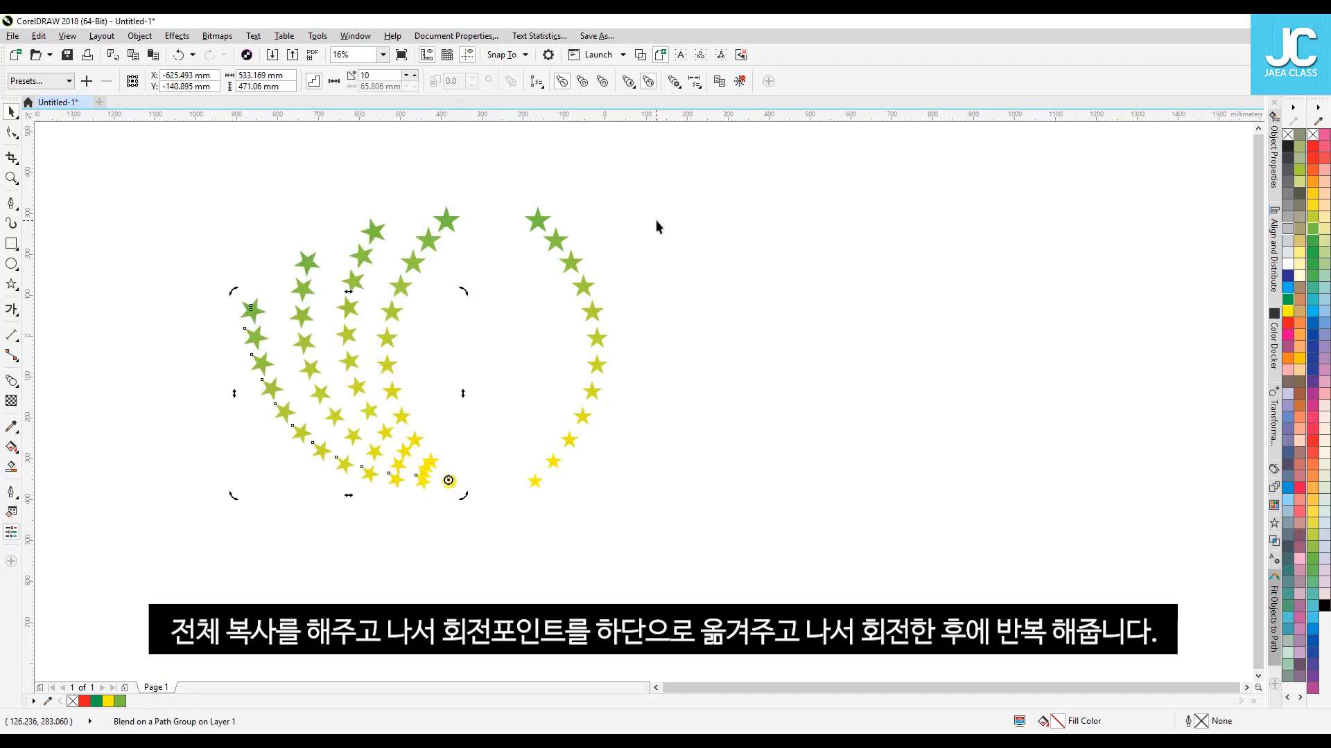
left_click(688, 219)
- Delete the mirrored star blend on the right
left_click(540, 222)
left_click(564, 278)
left_click(566, 260)
key("Delete")
- Copy the whole fan of star blends to the right and mirror the copy horizontally
left_click_drag(704, 172, 13, 595)
left_click_drag(374, 365, 674, 357)
right_click(674, 357)
left_click(331, 81)
left_click_drag(592, 305, 629, 316)
- Group the left fan of stars and align the two fans along their horizontal centre line
left_click_drag(531, 183, 152, 638)
key("ctrl+g")
left_click_drag(971, 538, 129, 172)
key("e")
left_click(881, 287)
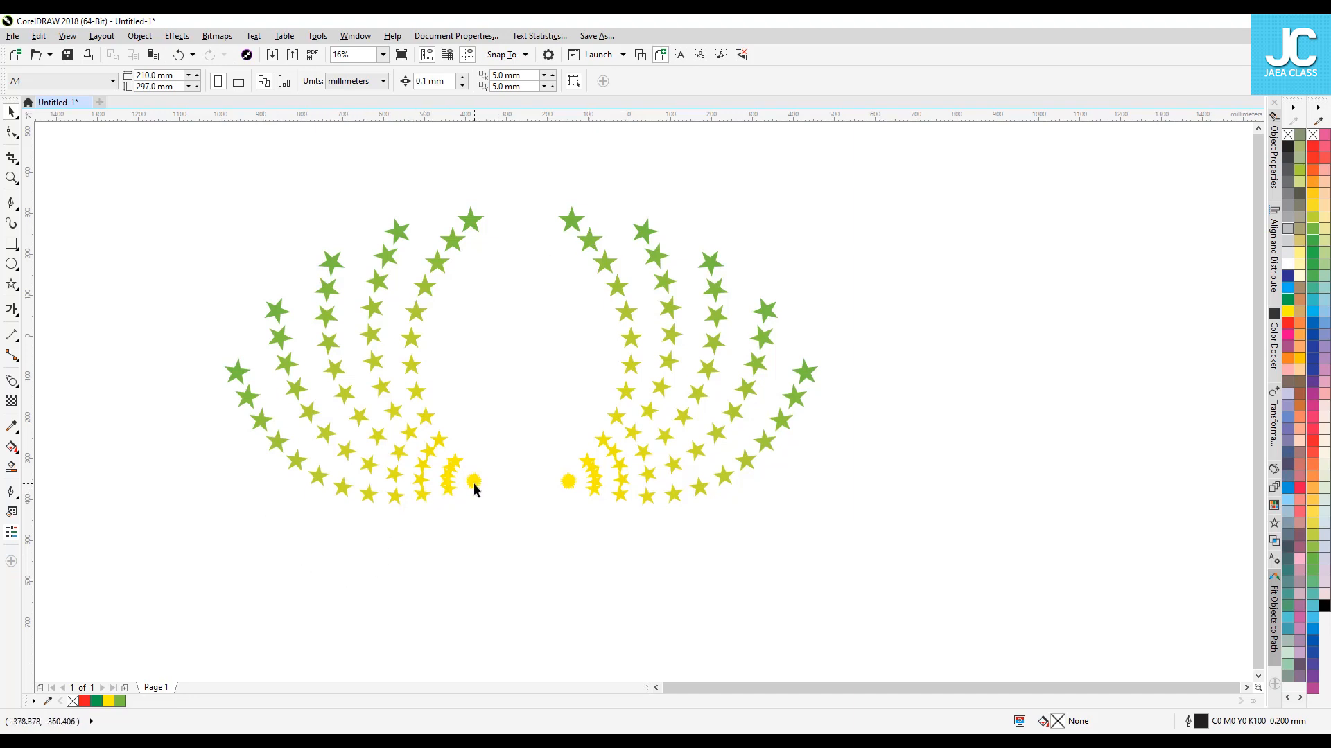
- Ungroup the left fan and fill its innermost arc's green end star with blue (C100 M100 Y0 K0)
left_click(470, 220)
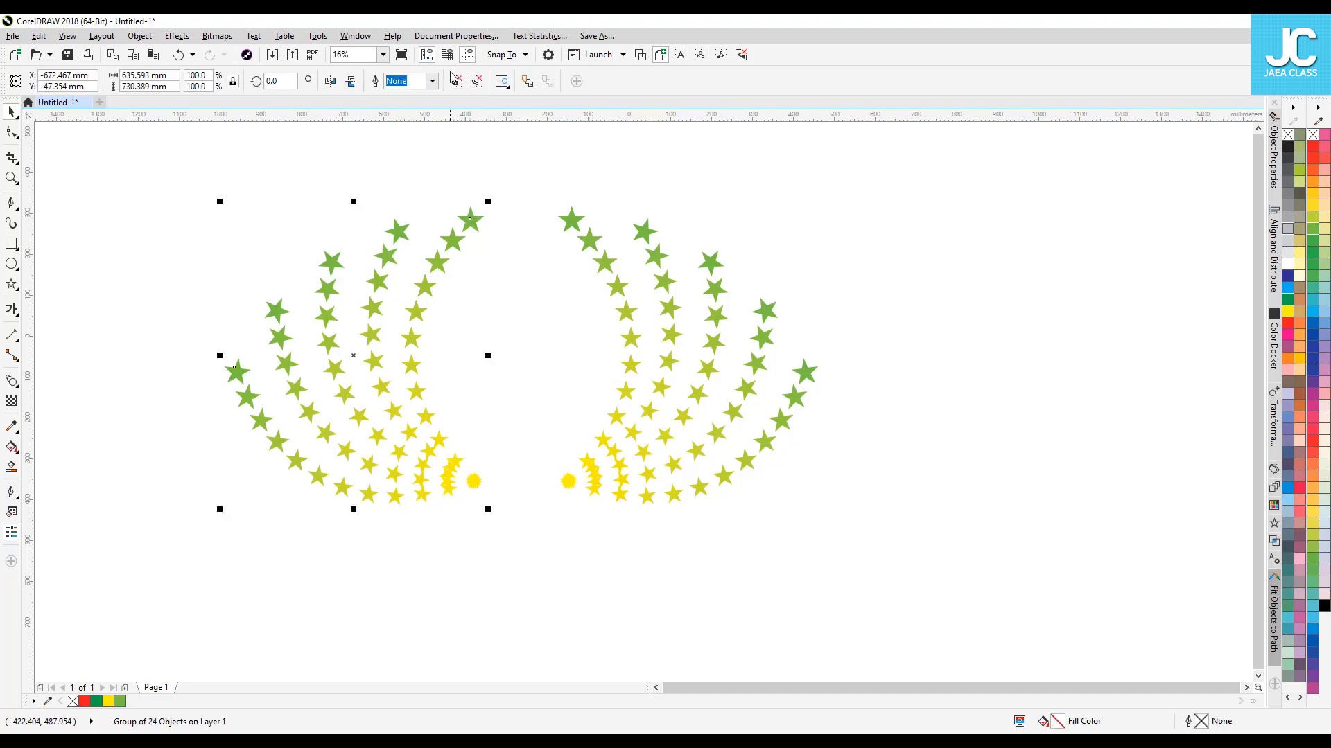
left_click(455, 81)
left_click(470, 221)
left_click(1287, 275)
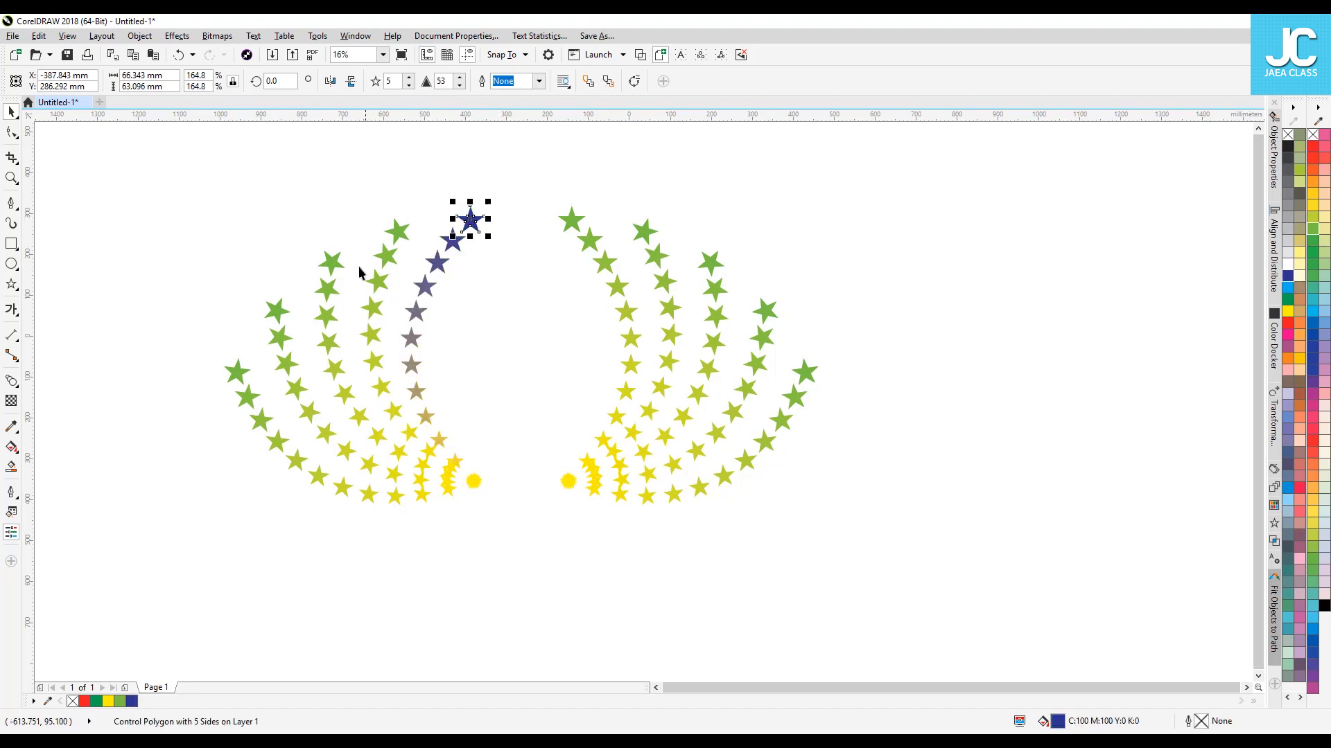
- Fill the left fan's middle arc end star with orange and its outermost arc end star with magenta (C0 M100 Y0 K0)
left_click(332, 262)
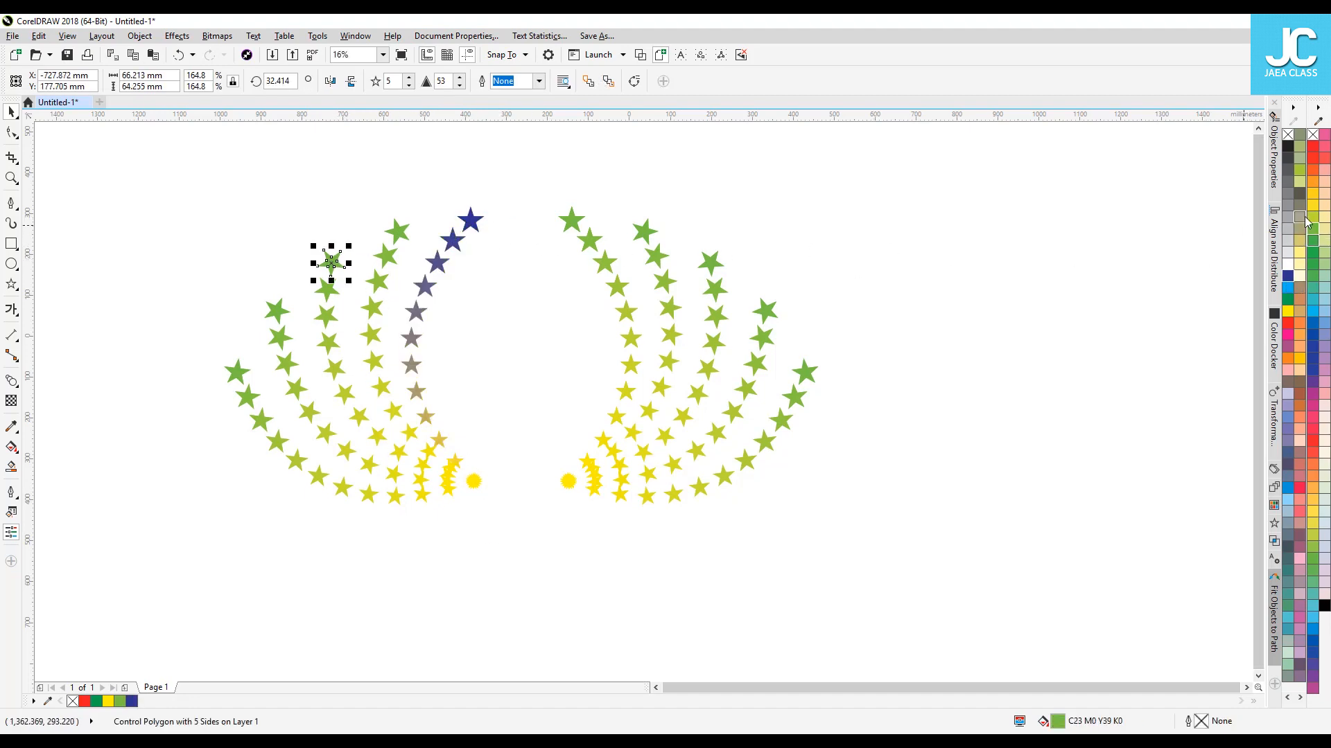
left_click(1312, 182)
left_click(297, 280)
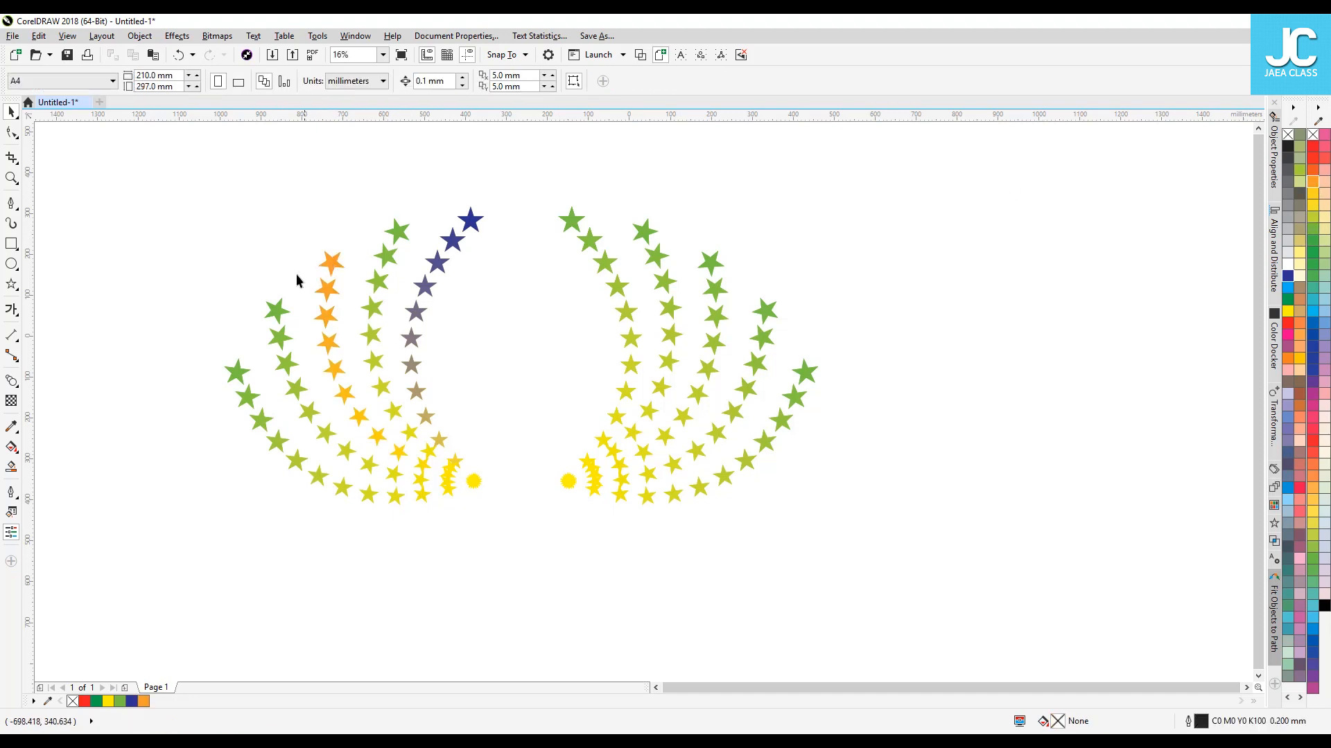
left_click(238, 375)
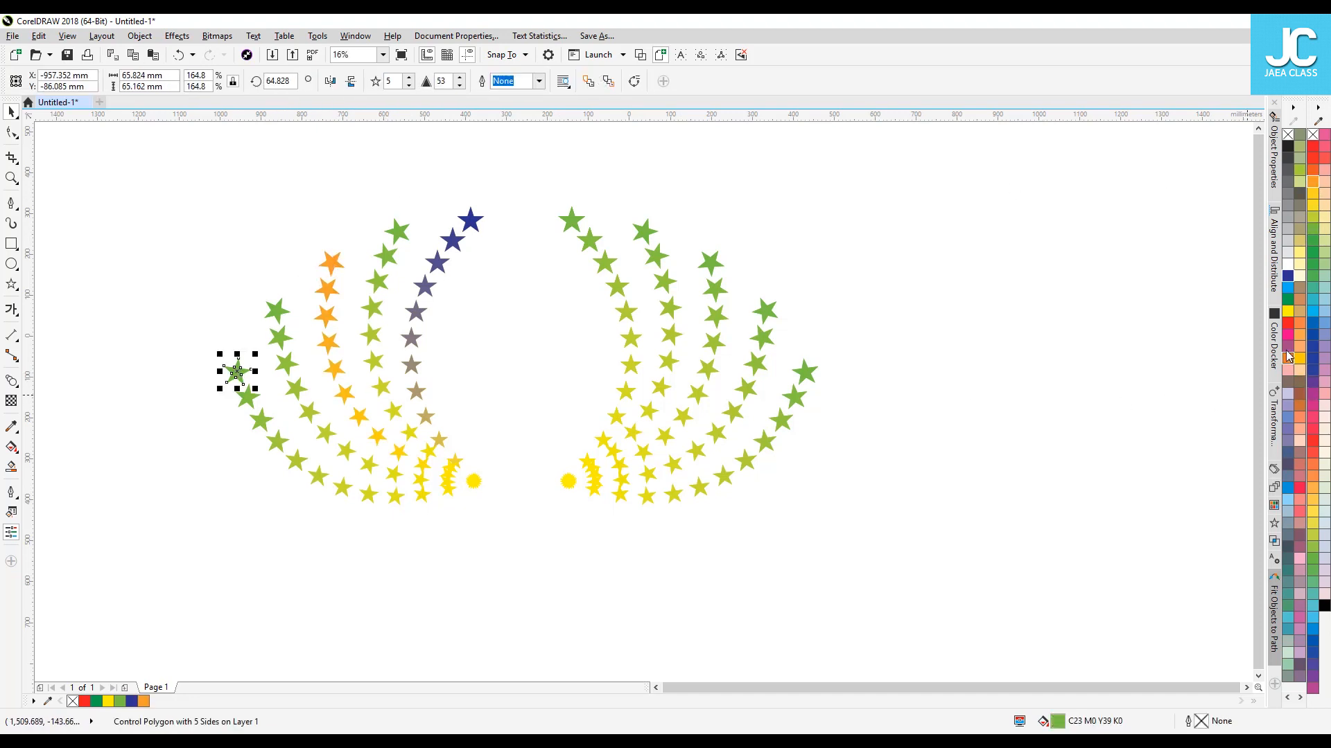
left_click(1287, 336)
left_click(447, 621)
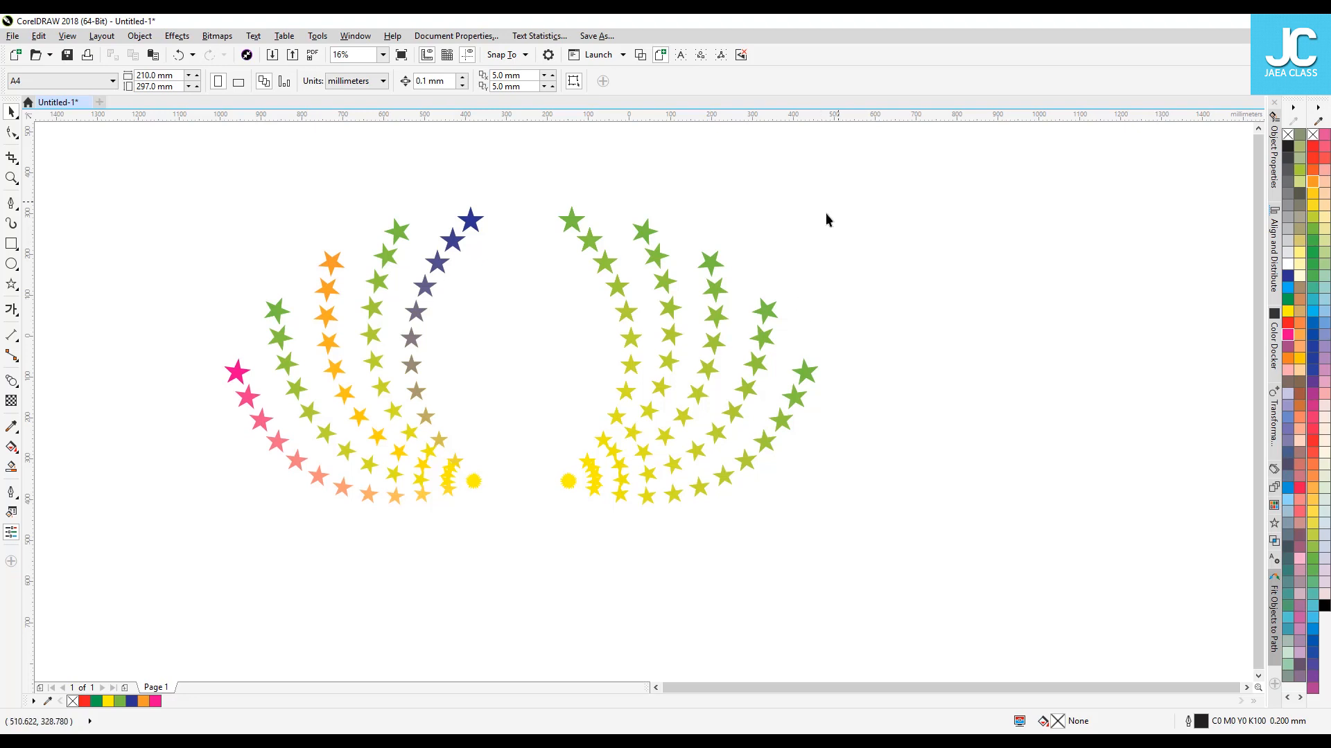
- Apply a clockwise colour progression to the left fan's innermost blue-to-yellow star blend
left_click(476, 224)
left_click(540, 182)
left_click(454, 242)
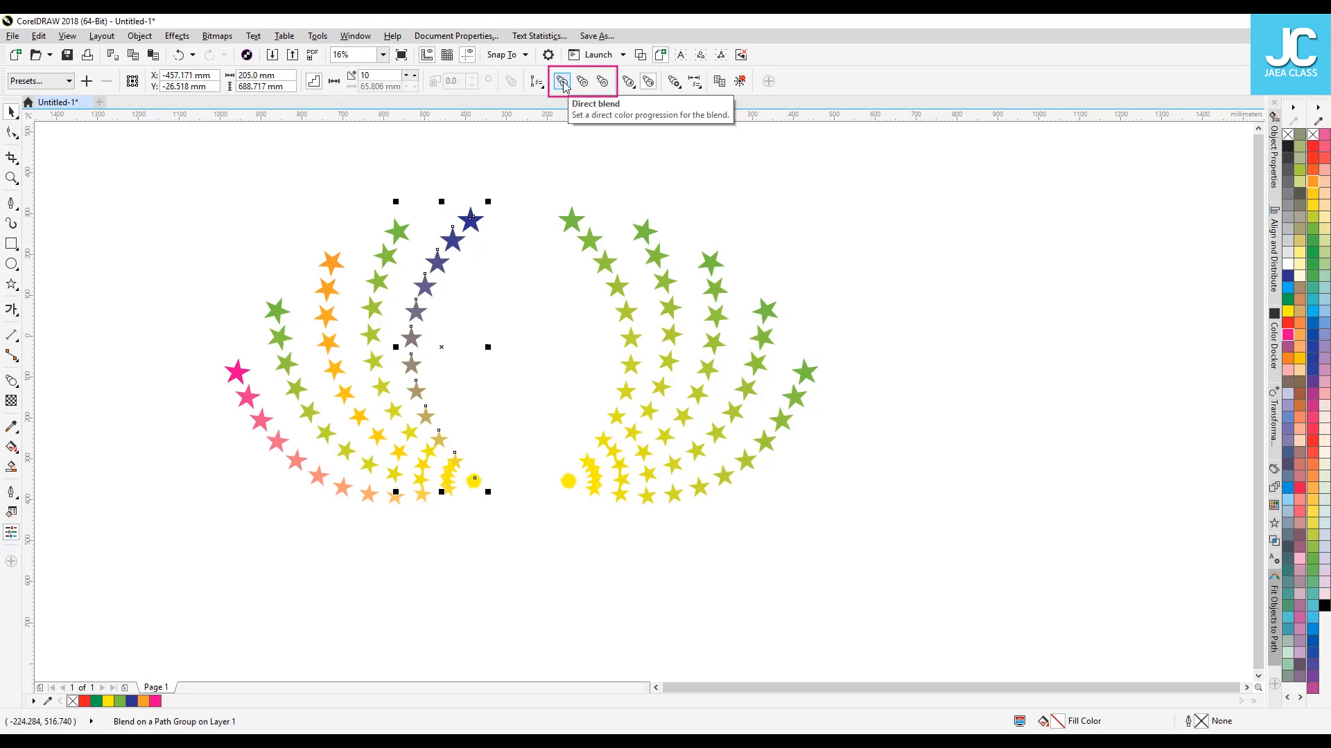
left_click(474, 225)
left_click(474, 225)
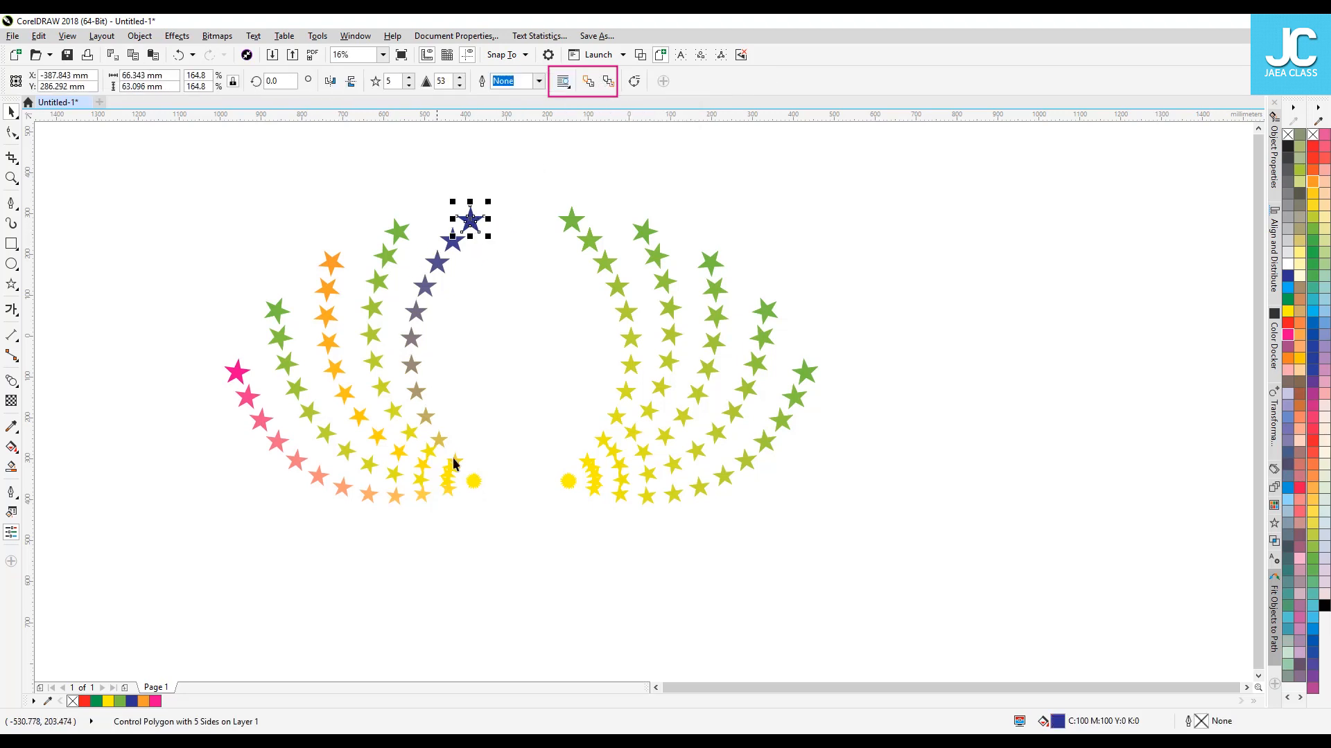
left_click(532, 193)
left_click(458, 246)
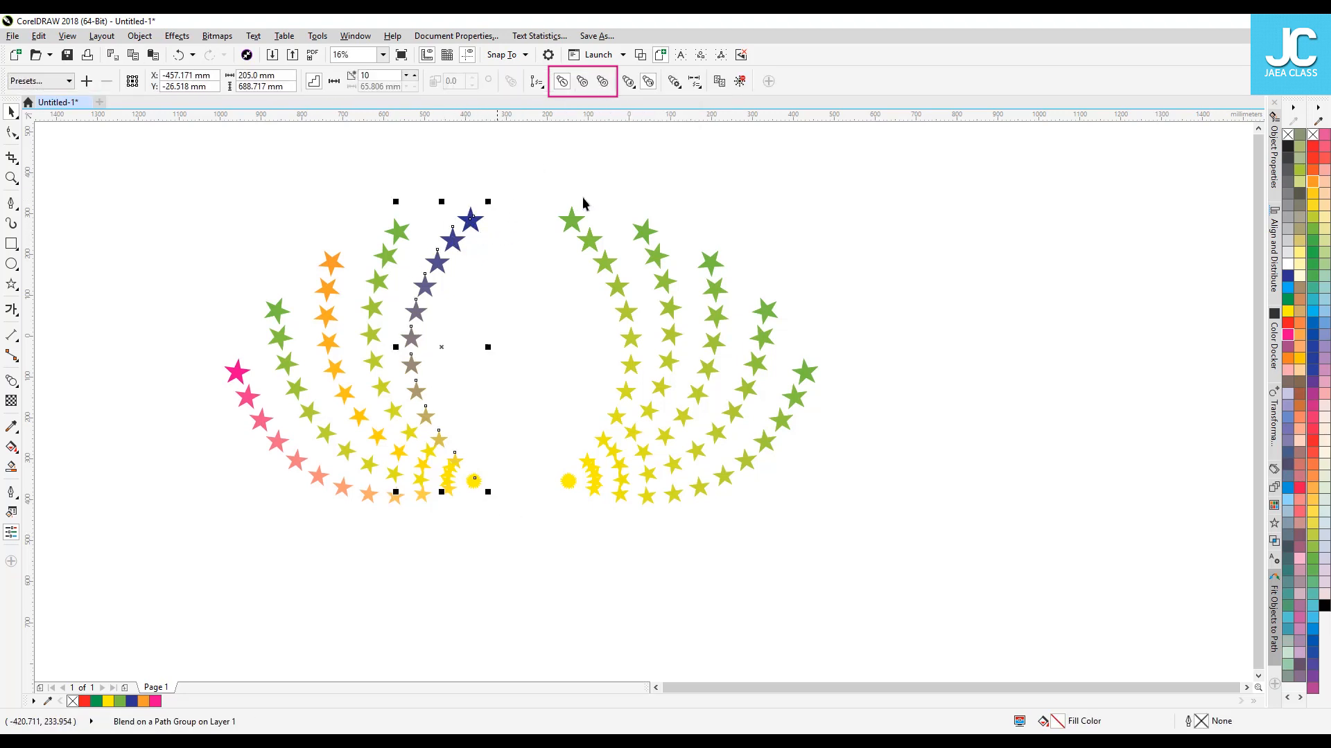
left_click(583, 83)
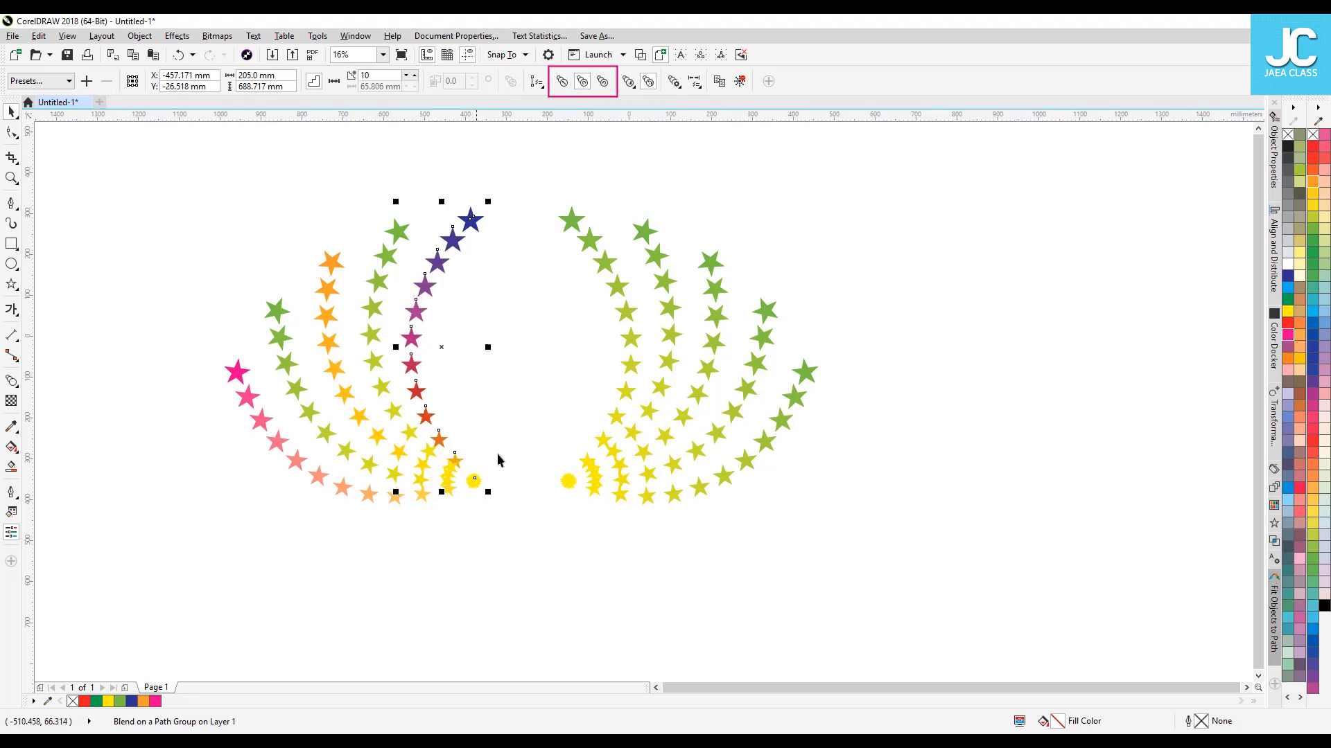
- Apply a clockwise colour progression to the left fan's second green-to-yellow star blend from the inside
left_click(397, 230)
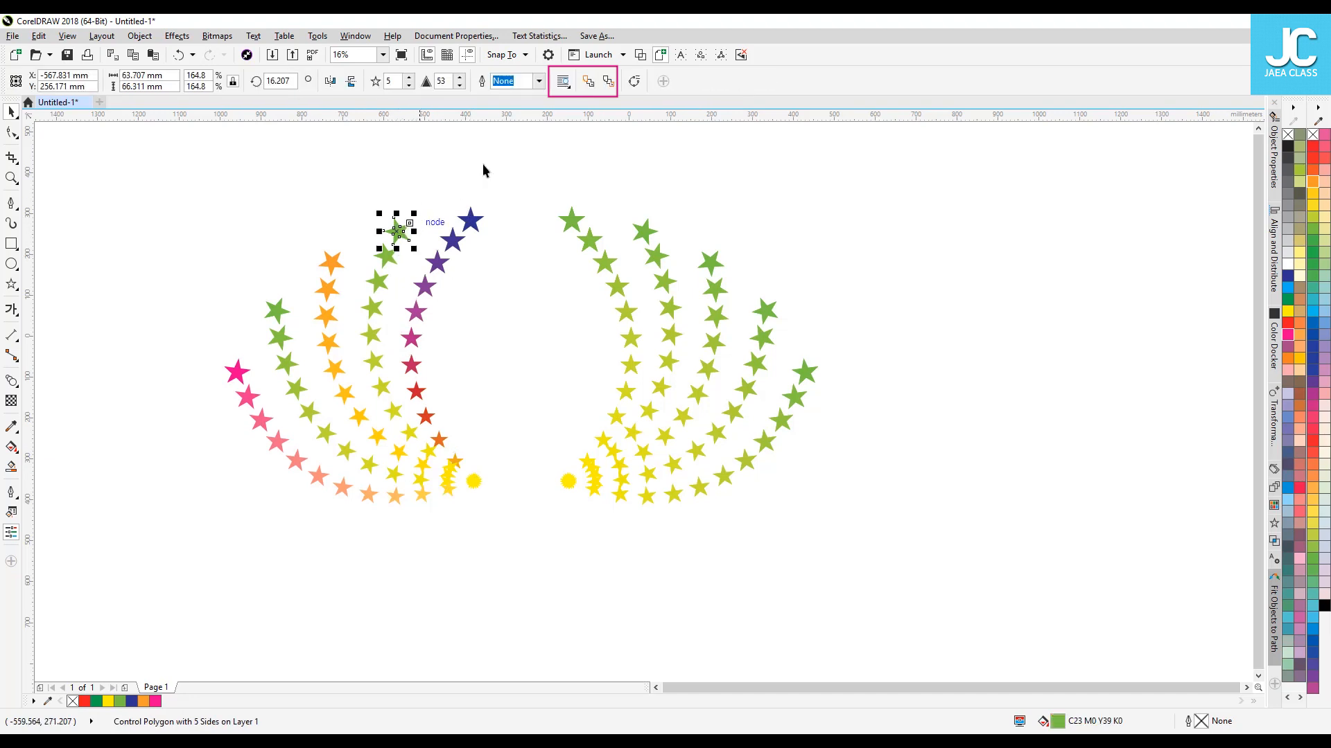
left_click(370, 180)
left_click(386, 255)
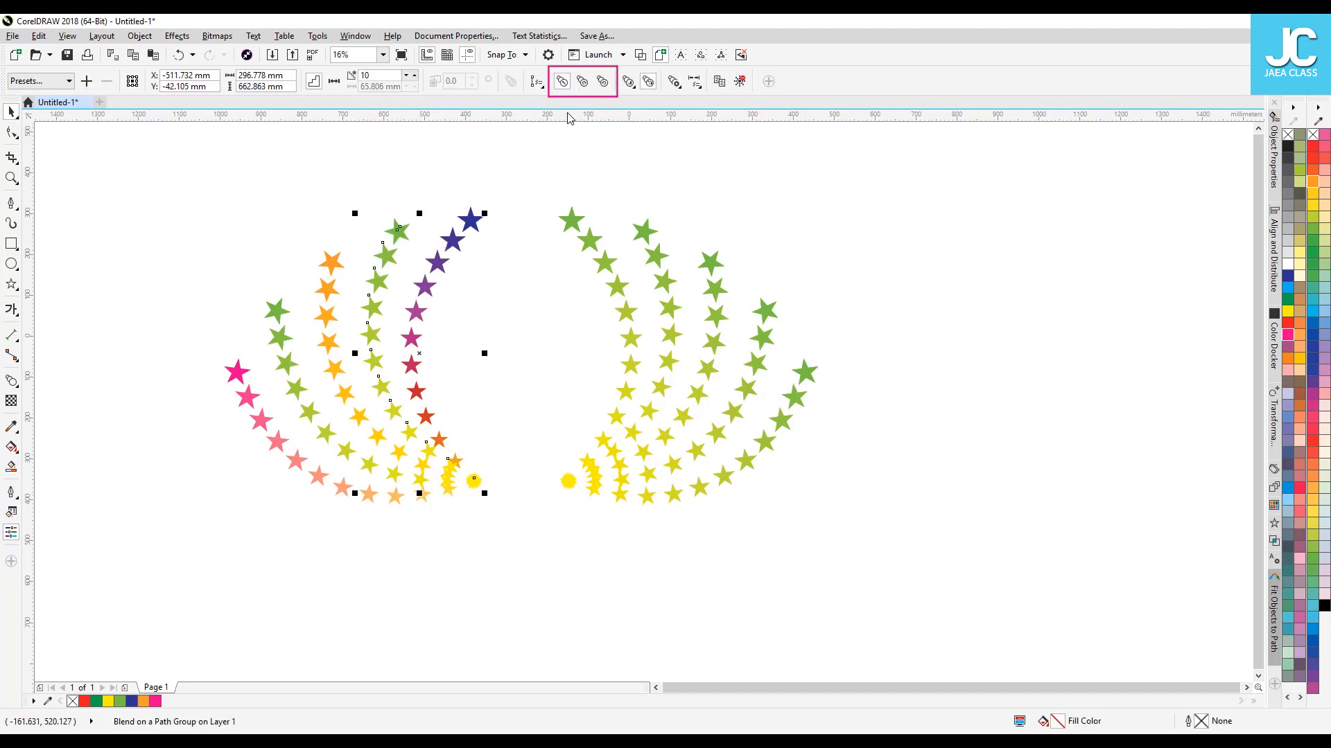
left_click(582, 82)
left_click(346, 192)
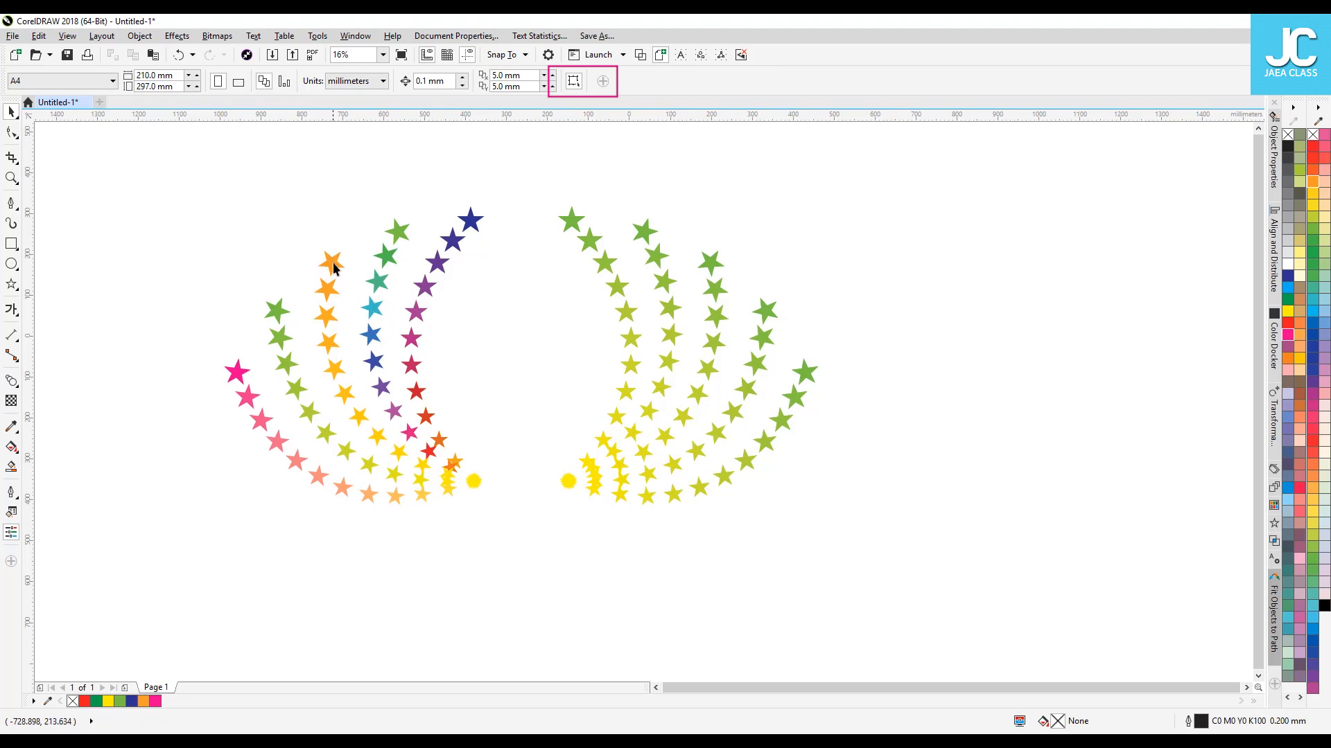
- Apply a clockwise colour progression to the left fan's orange blend and to the green blend outside it
left_click(328, 296)
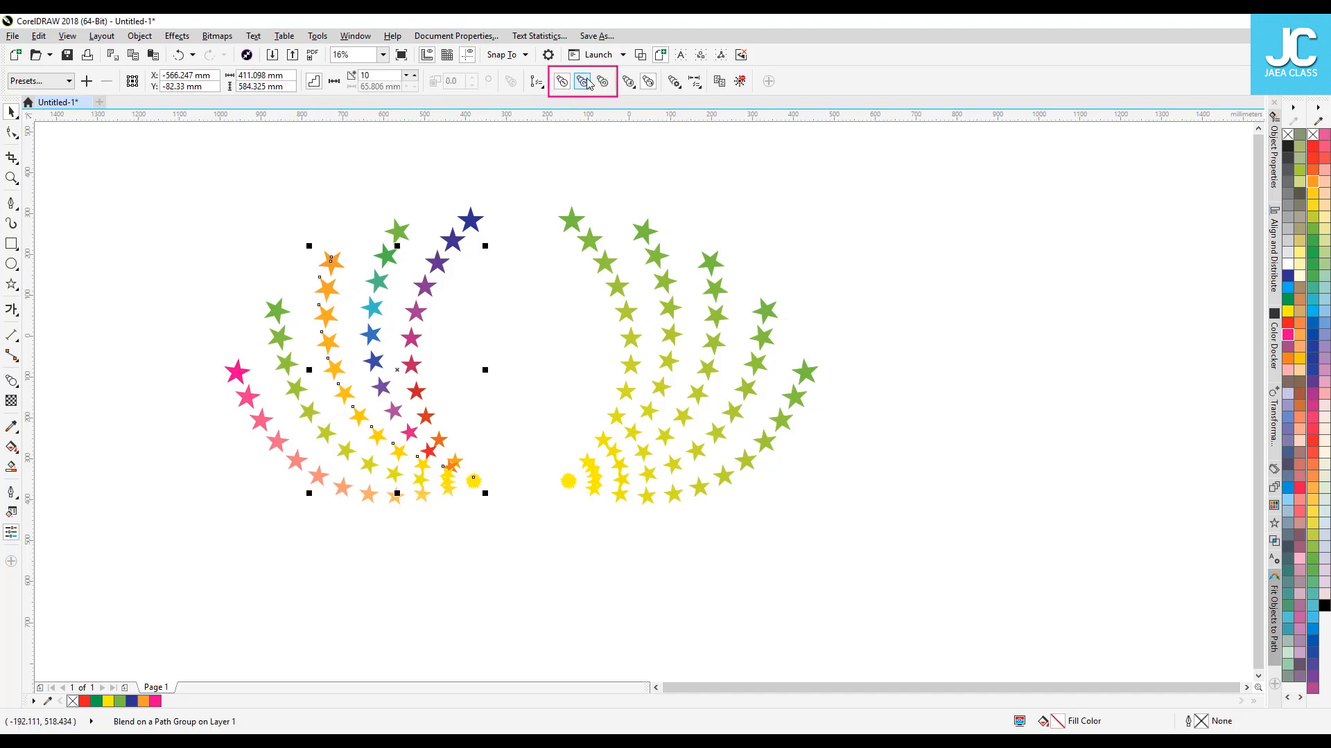
left_click(218, 250)
left_click(277, 337)
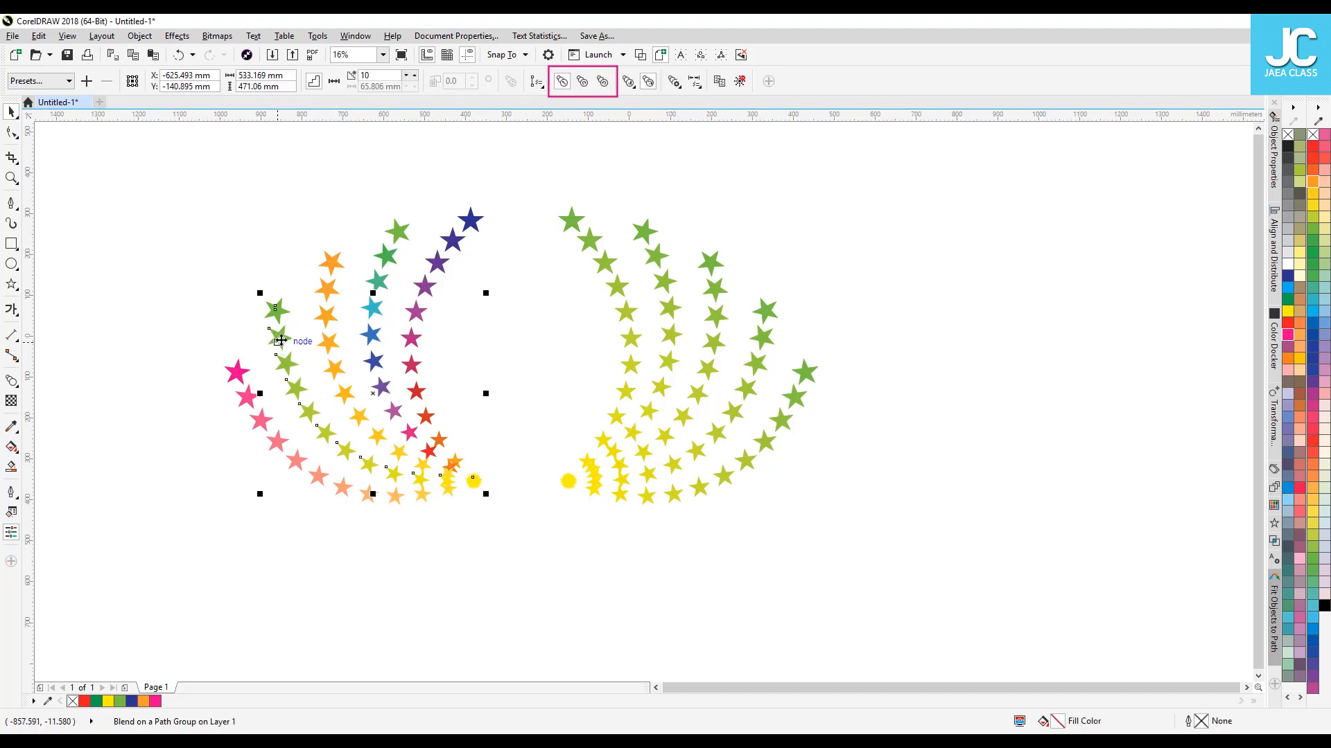
left_click(582, 81)
left_click(309, 203)
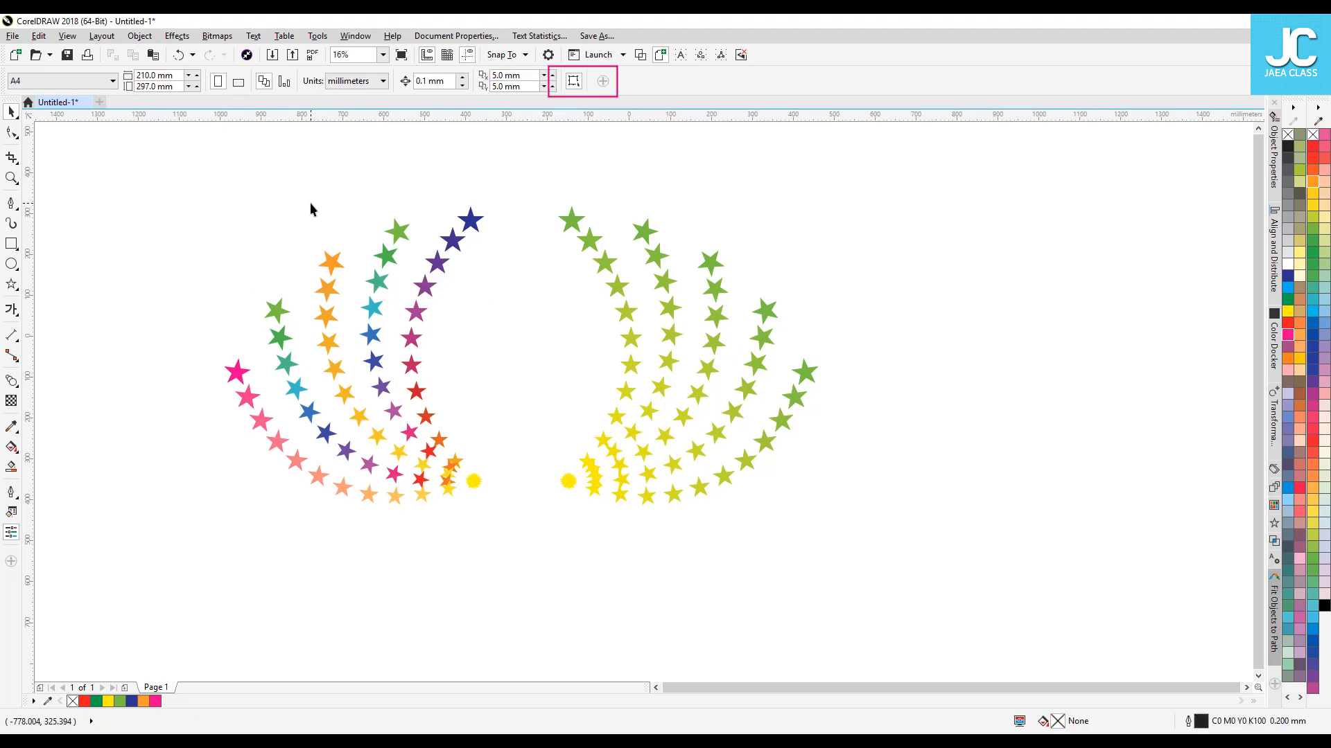
- Apply a clockwise colour progression to the left fan's outermost magenta-to-yellow star blend
left_click(235, 374)
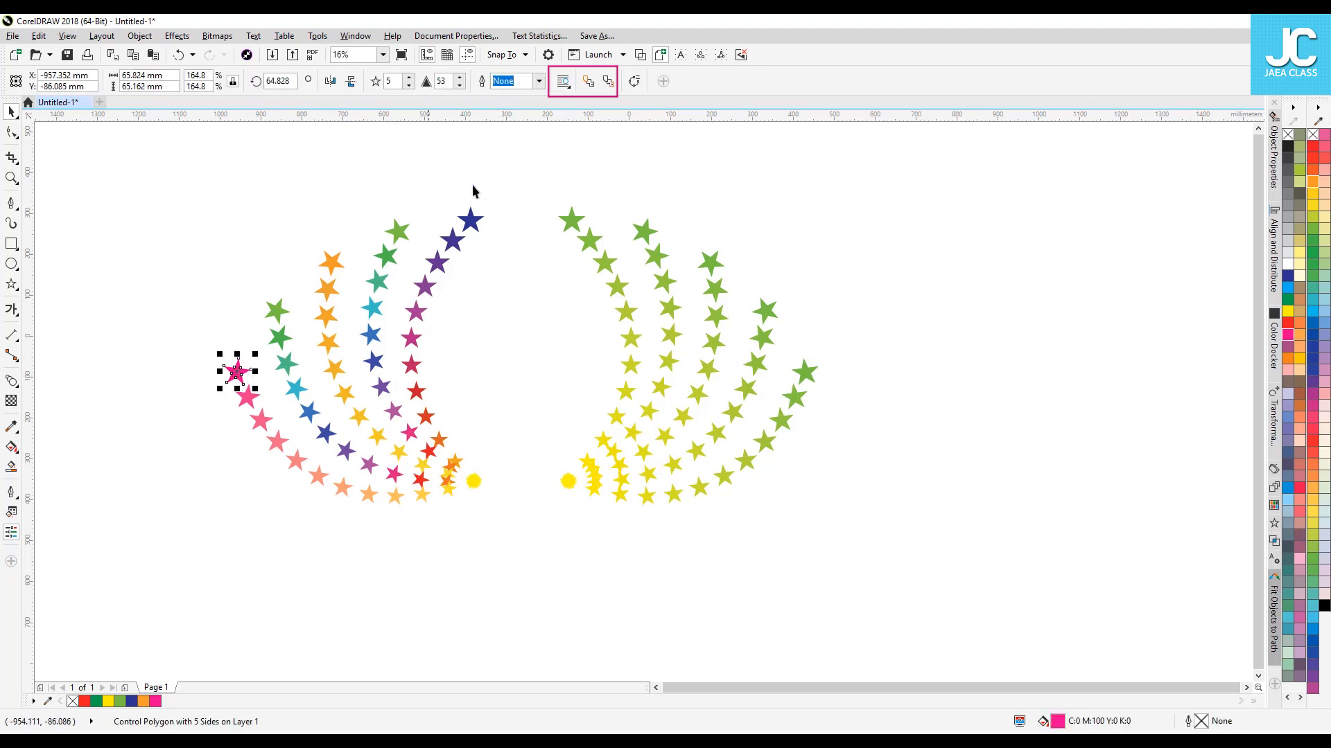
left_click(328, 179)
left_click(247, 399)
left_click(582, 81)
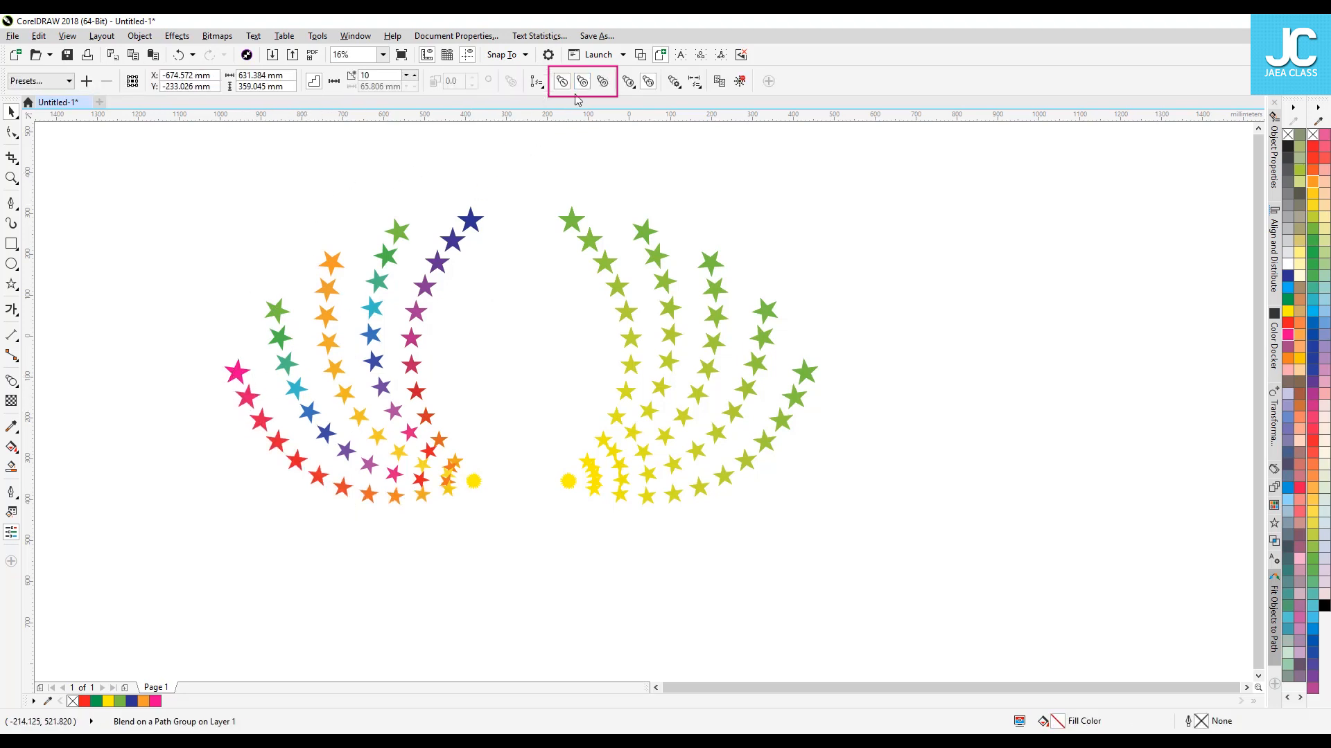
left_click(462, 153)
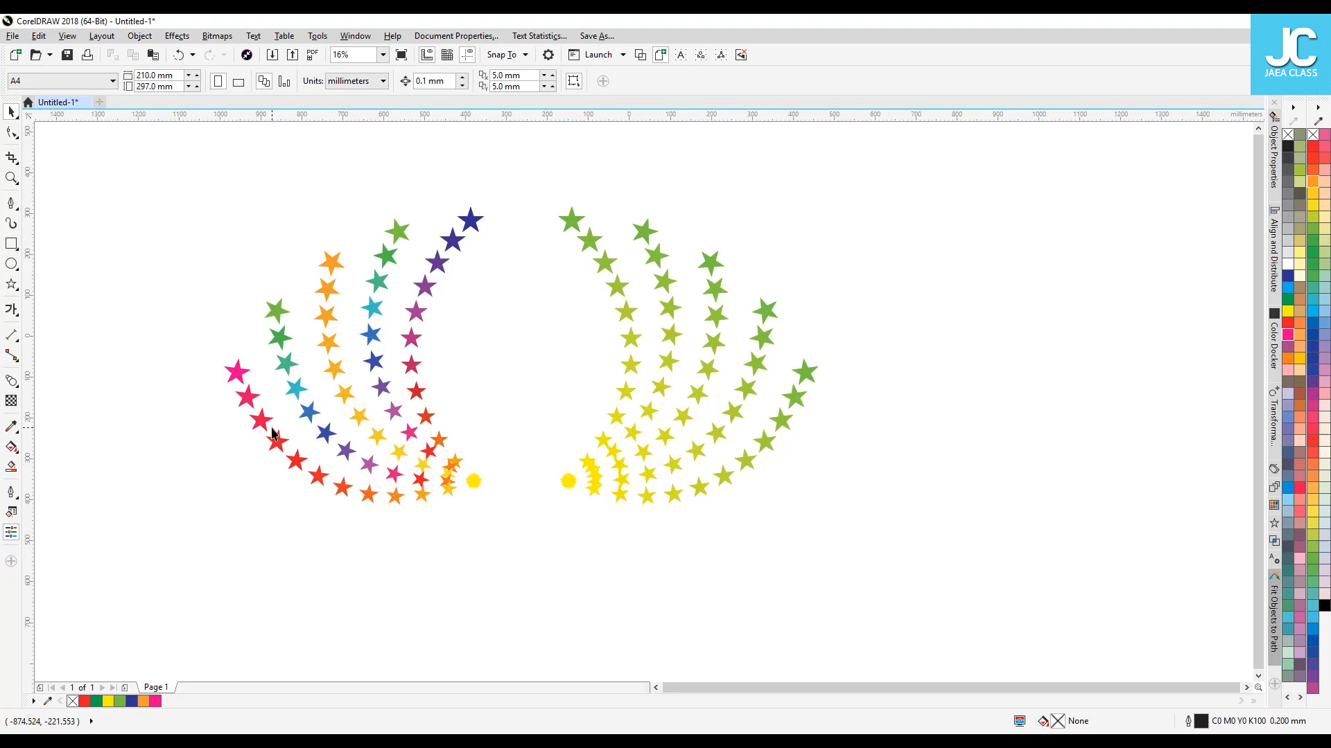
- Ungroup the right fan and apply a counterclockwise colour progression to its innermost star blend
left_click(575, 218)
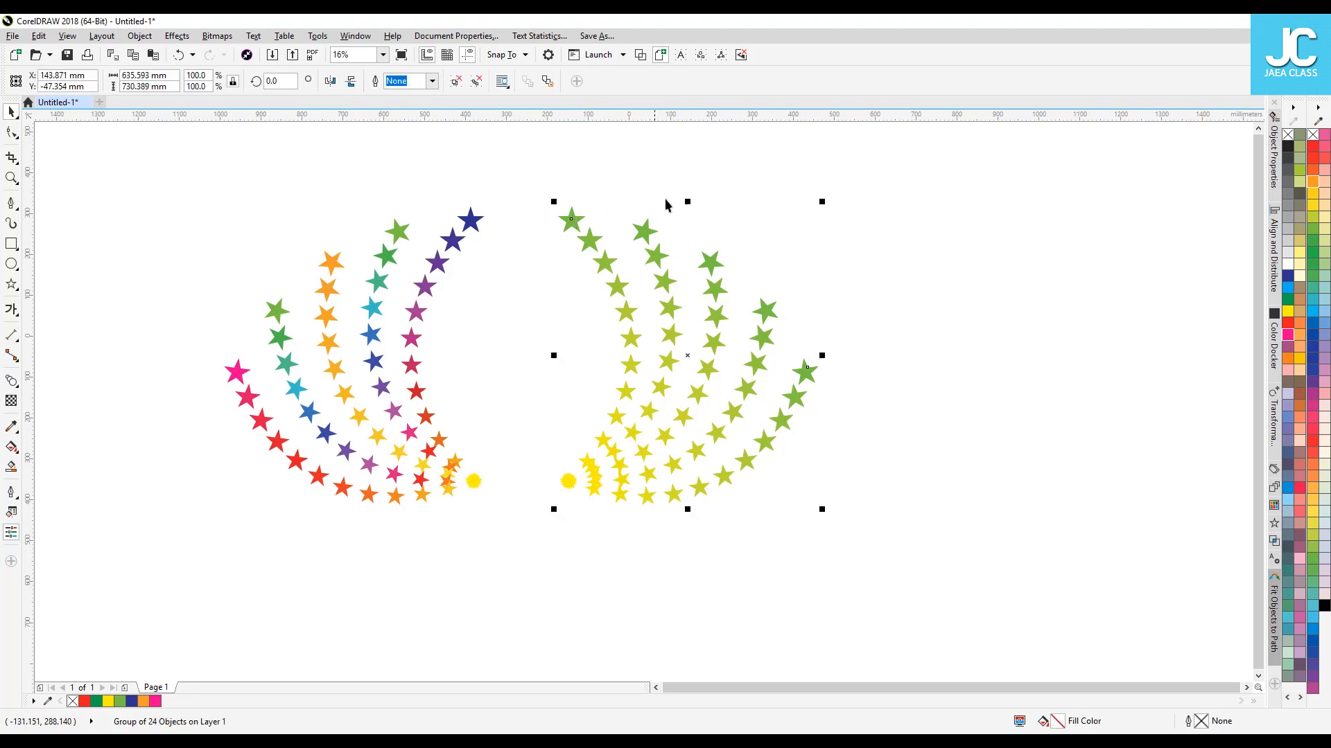
left_click(455, 81)
left_click(616, 288)
left_click(603, 82)
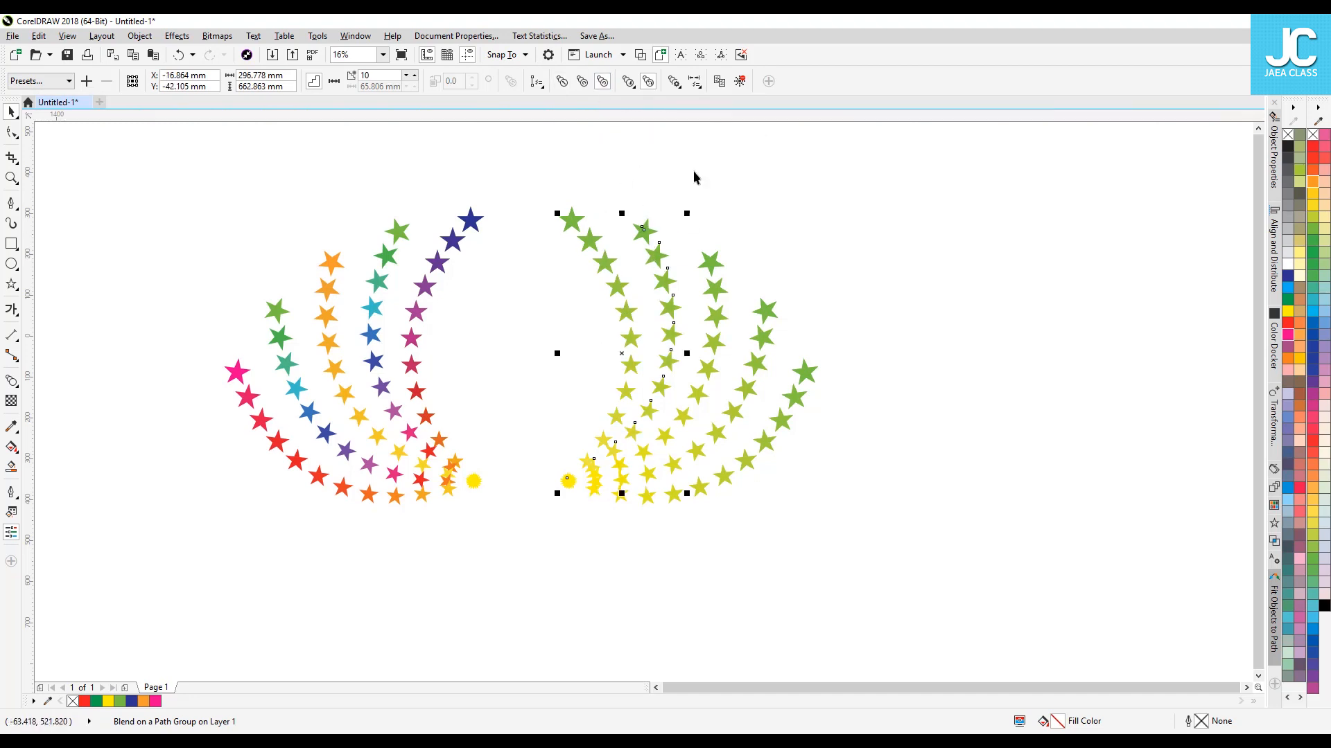
left_click(738, 204)
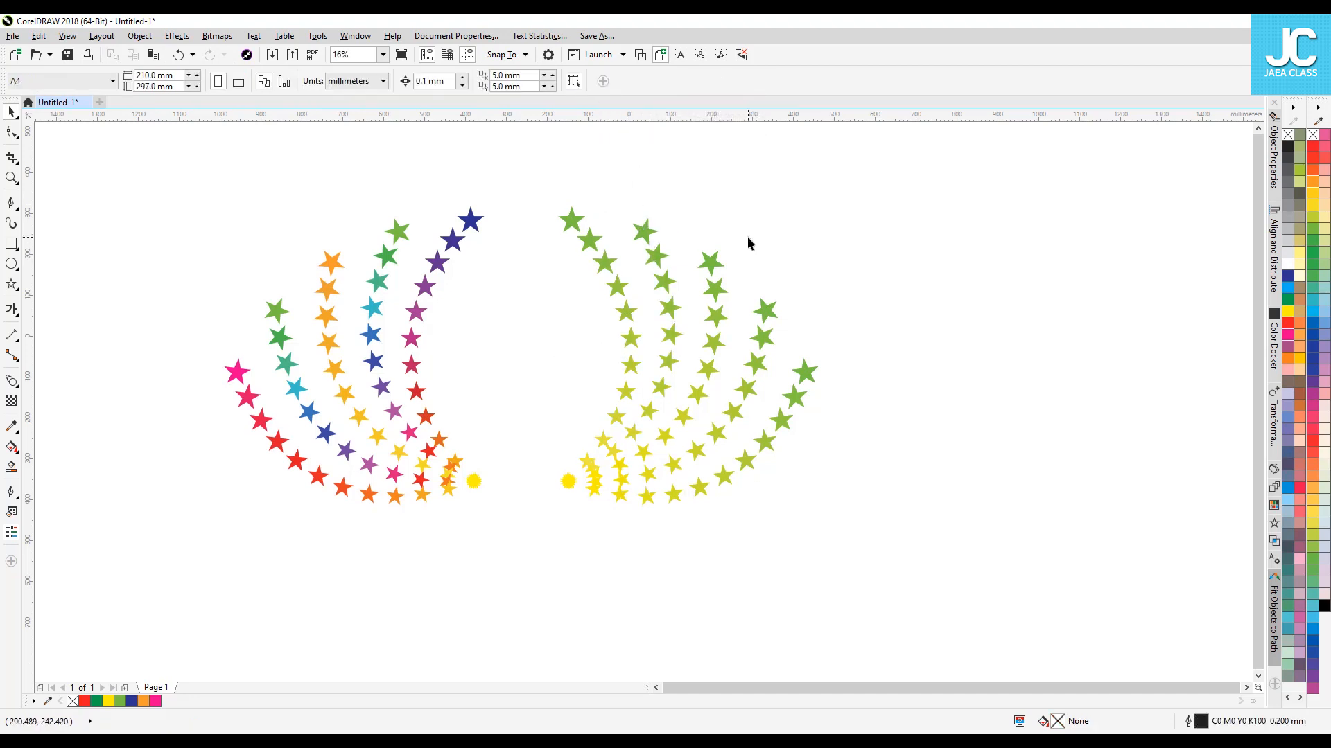
- Open the object and colour acceleration settings of the right fan's innermost star blend
left_click(590, 240)
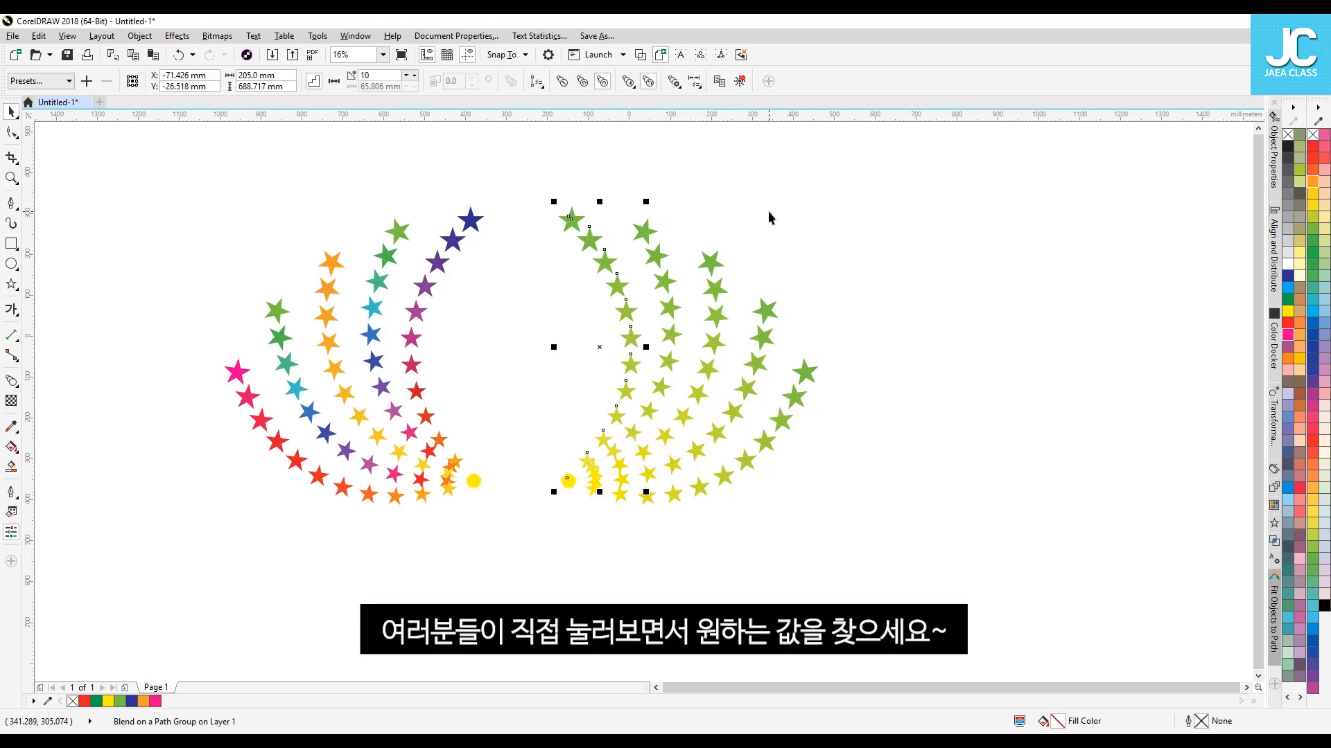
left_click(628, 82)
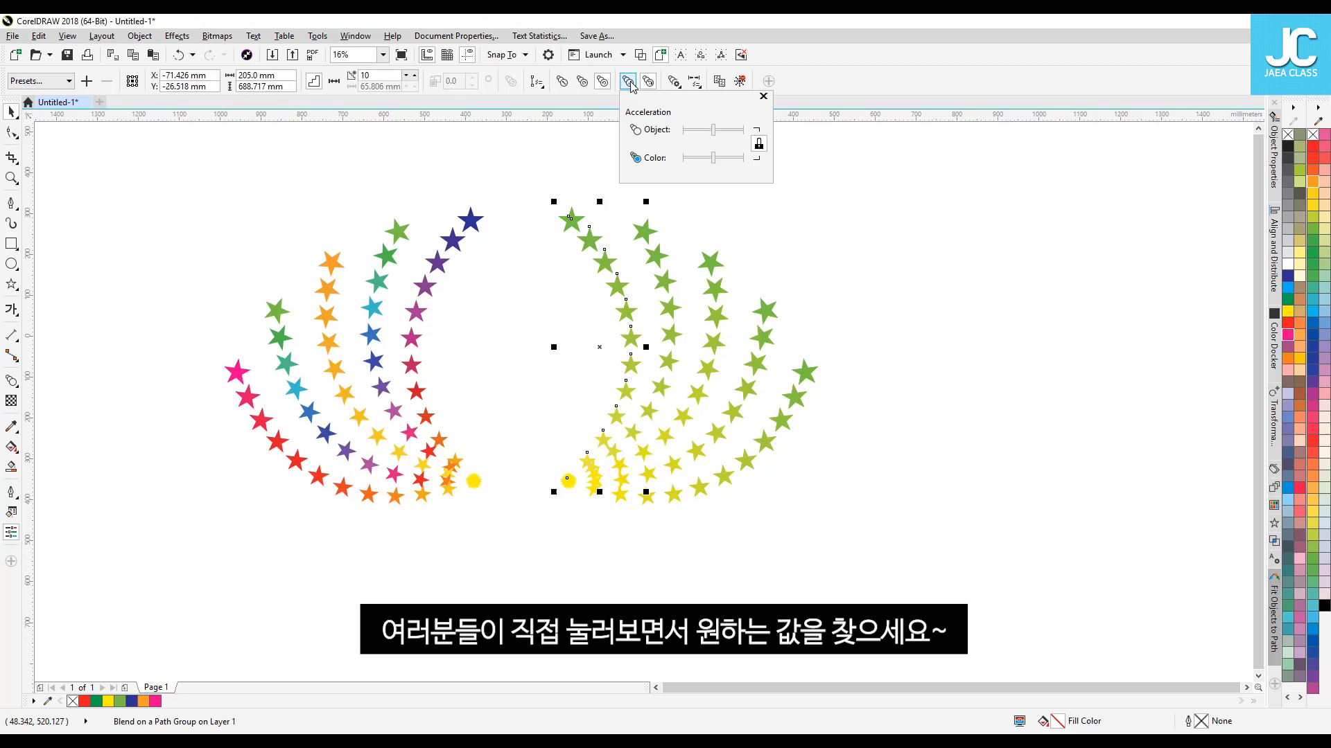
left_click(896, 207)
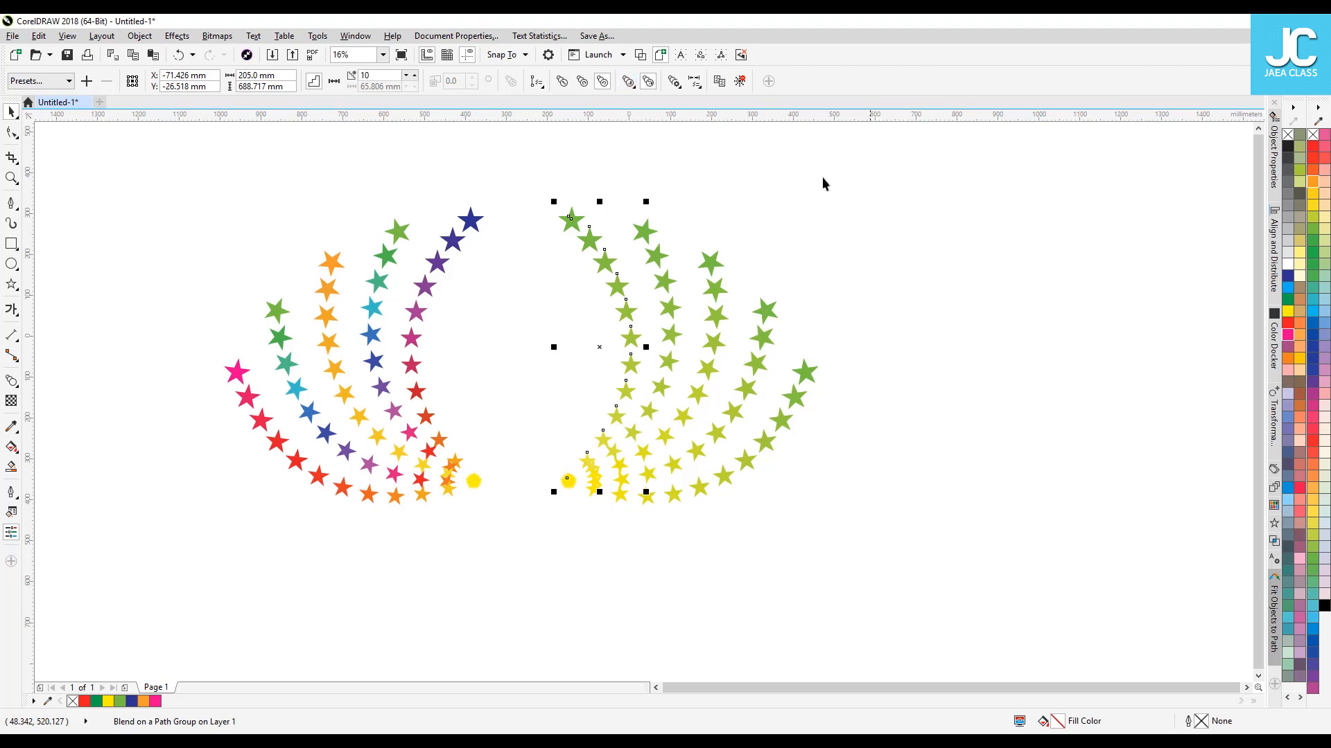
left_click(629, 82)
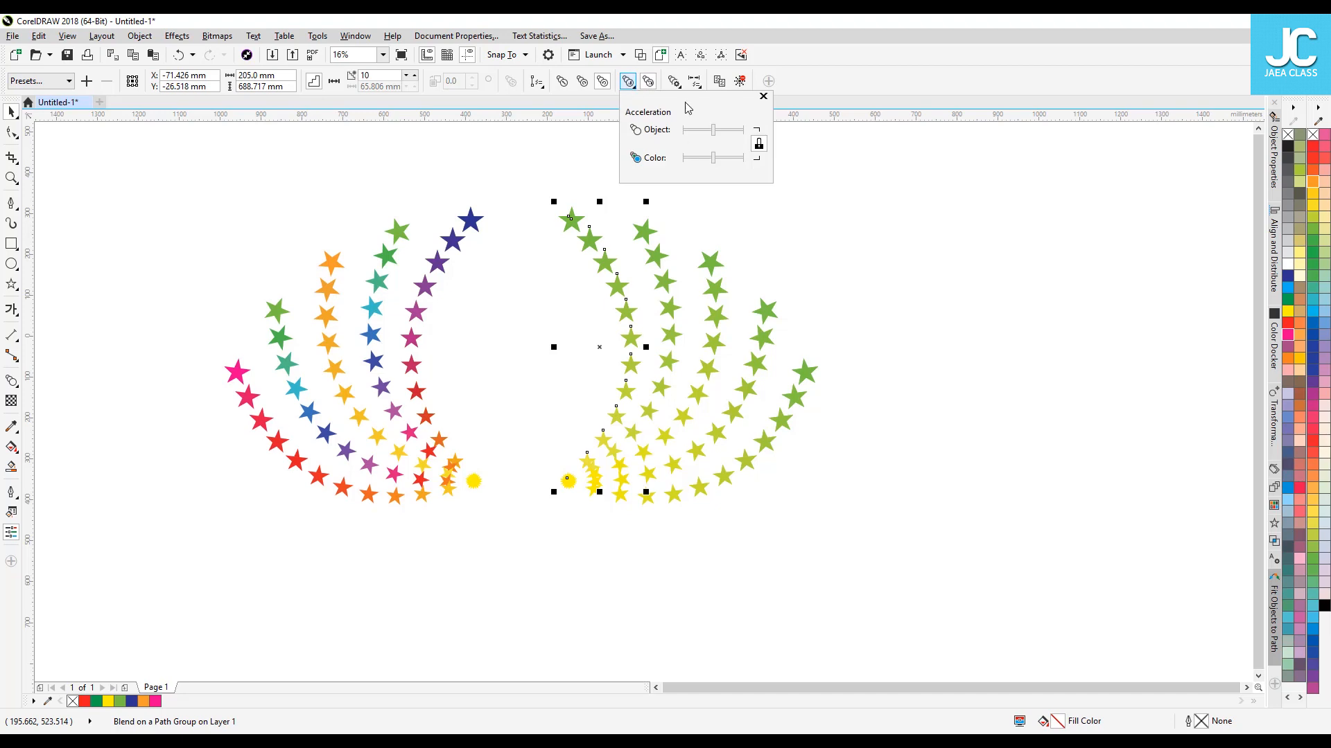
left_click(878, 188)
- Draw a five-pointed star about 271 × 257 mm above the left fan and place a copy level with it beyond the right fan
left_click(1258, 129)
left_click(1258, 128)
left_click(1258, 128)
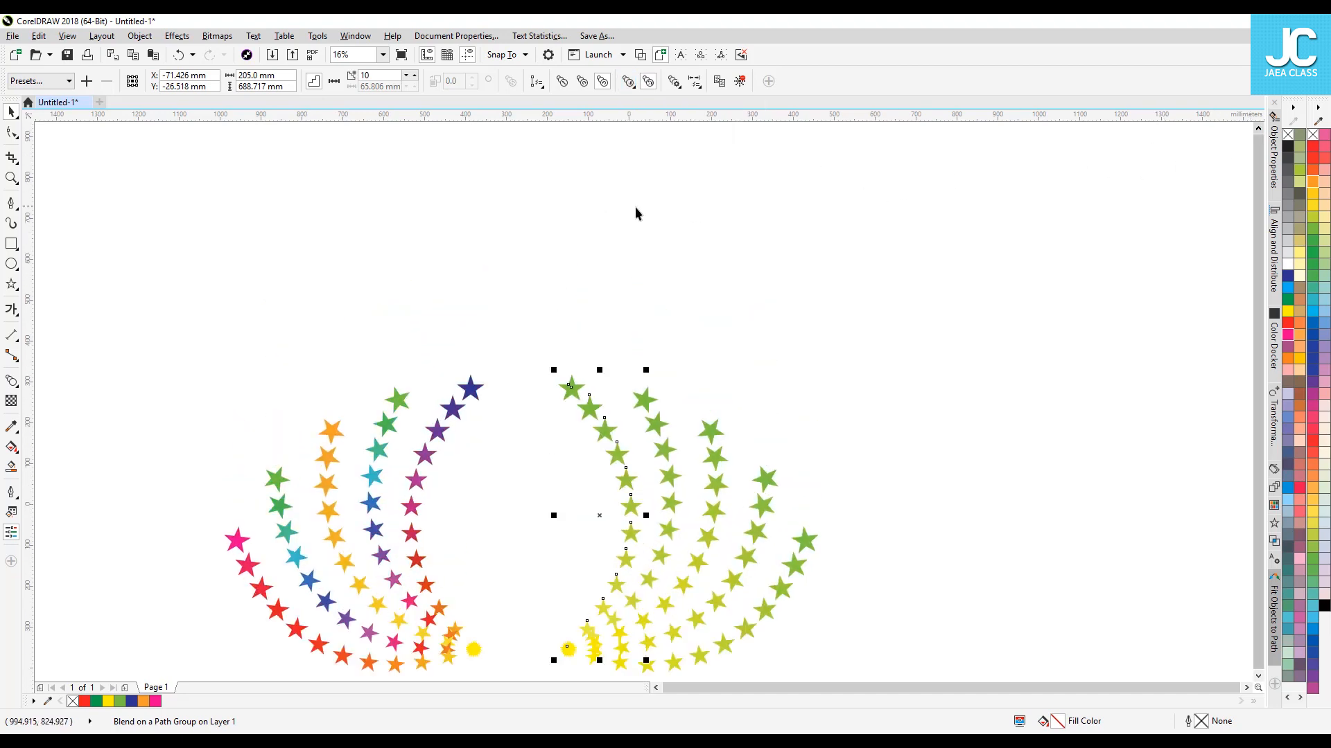
left_click(636, 208)
left_click(14, 287)
mouse_move(297, 196)
left_mouse_down()
mouse_move(353, 246)
mouse_move(296, 237)
mouse_move(860, 221)
left_mouse_up()
key("space")
right_click(860, 221)
left_click(898, 213)
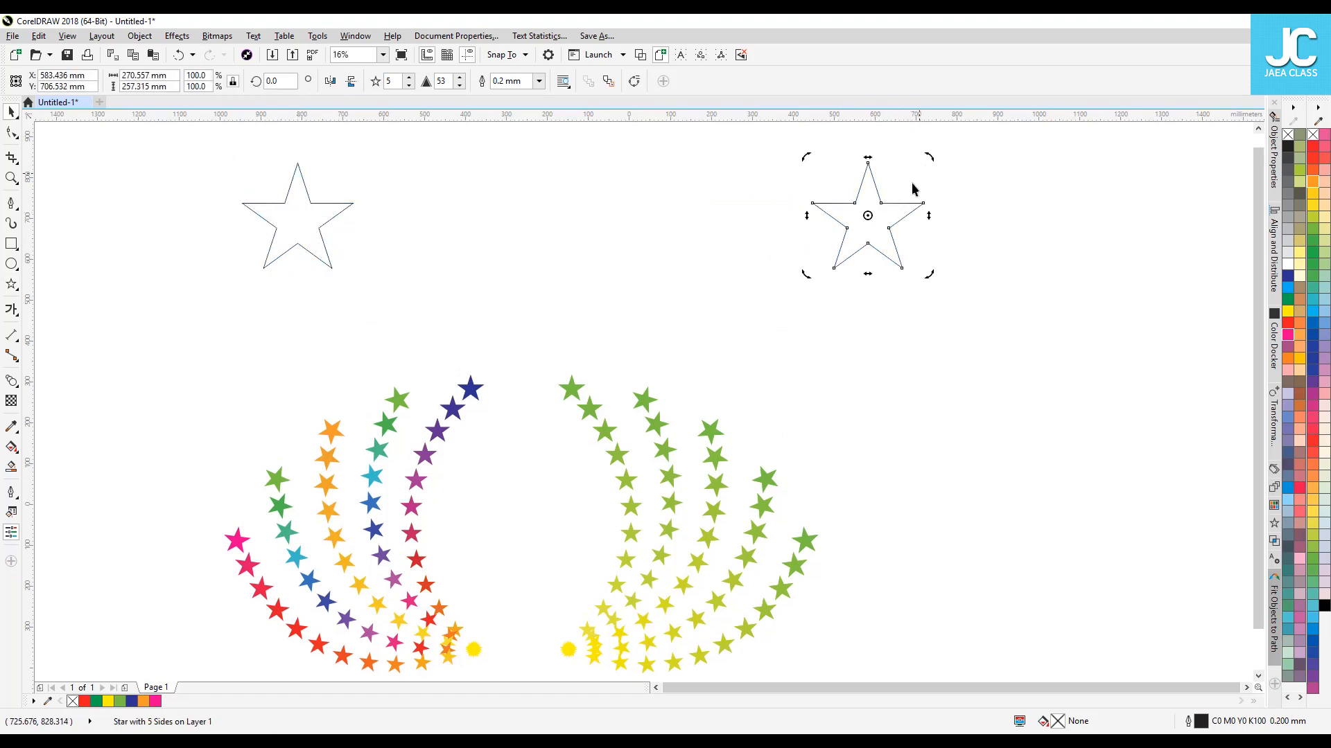
- Rotate a duplicate of the copied star over itself and weld the two stars into one many-pointed burst
left_click_drag(931, 159, 868, 151)
left_click(987, 169)
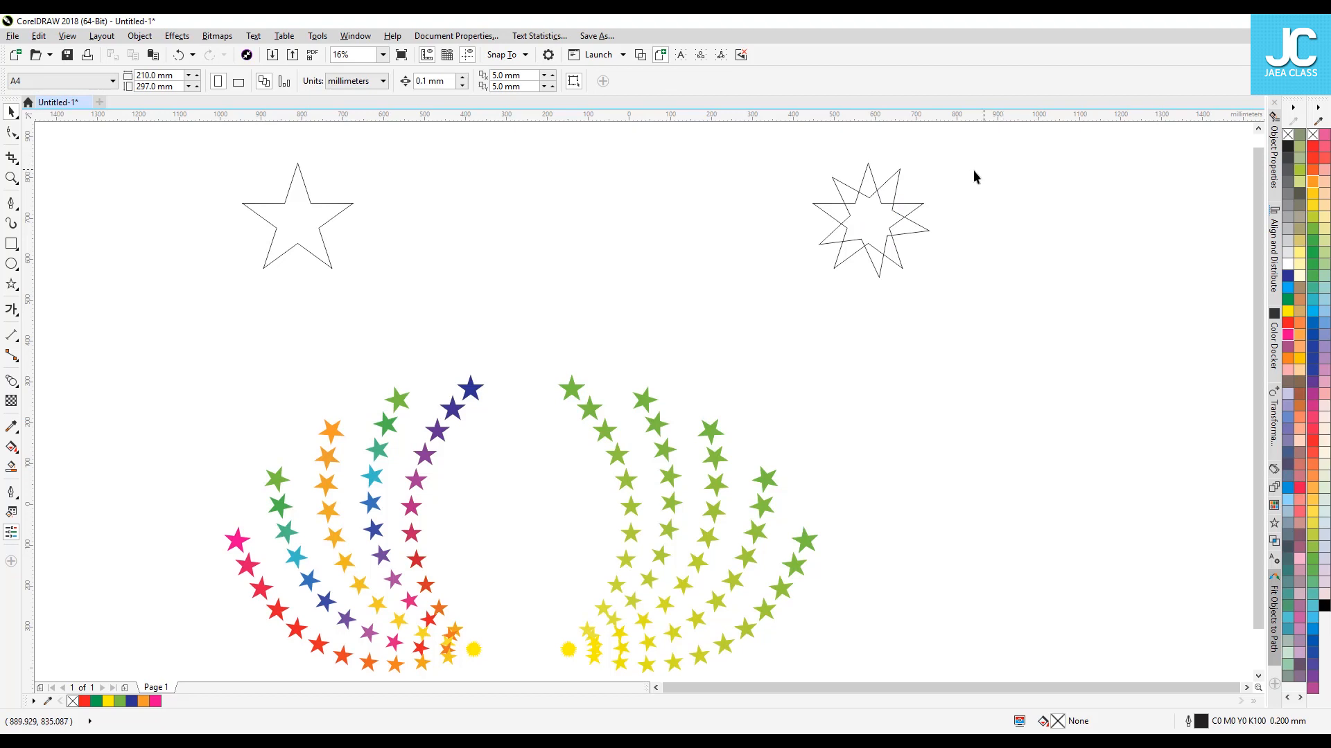
left_click_drag(750, 306, 749, 305)
left_click(400, 81)
key("Escape")
- Place two progressively smaller copies of the burst nested around its centre
left_click(867, 222)
left_click_drag(929, 164, 896, 197)
right_click(897, 197)
left_click(1025, 150)
left_click_drag(1025, 149, 714, 318)
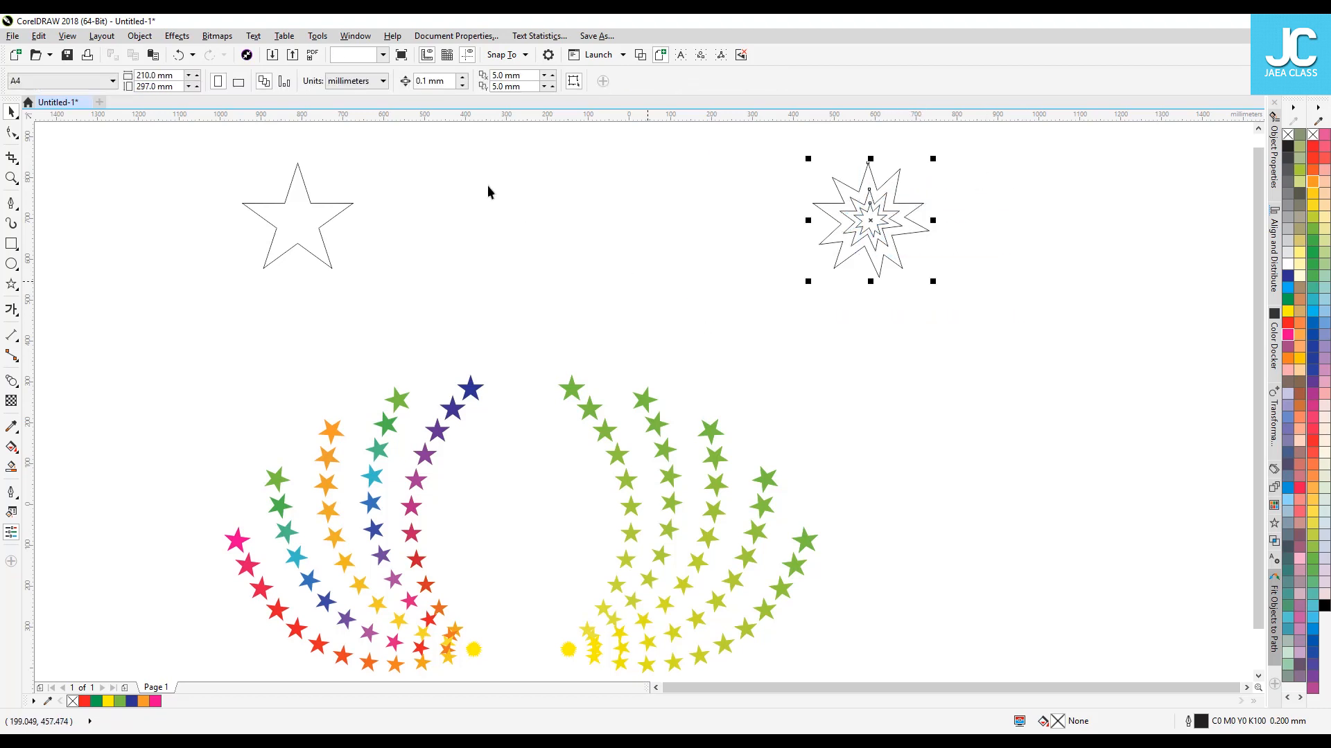
- Fill the outer burst with cyan (C100 M0 Y0 K0) and the inner burst at its centre with light grey
left_click(791, 207)
left_click(883, 202)
left_click(892, 181, "shift")
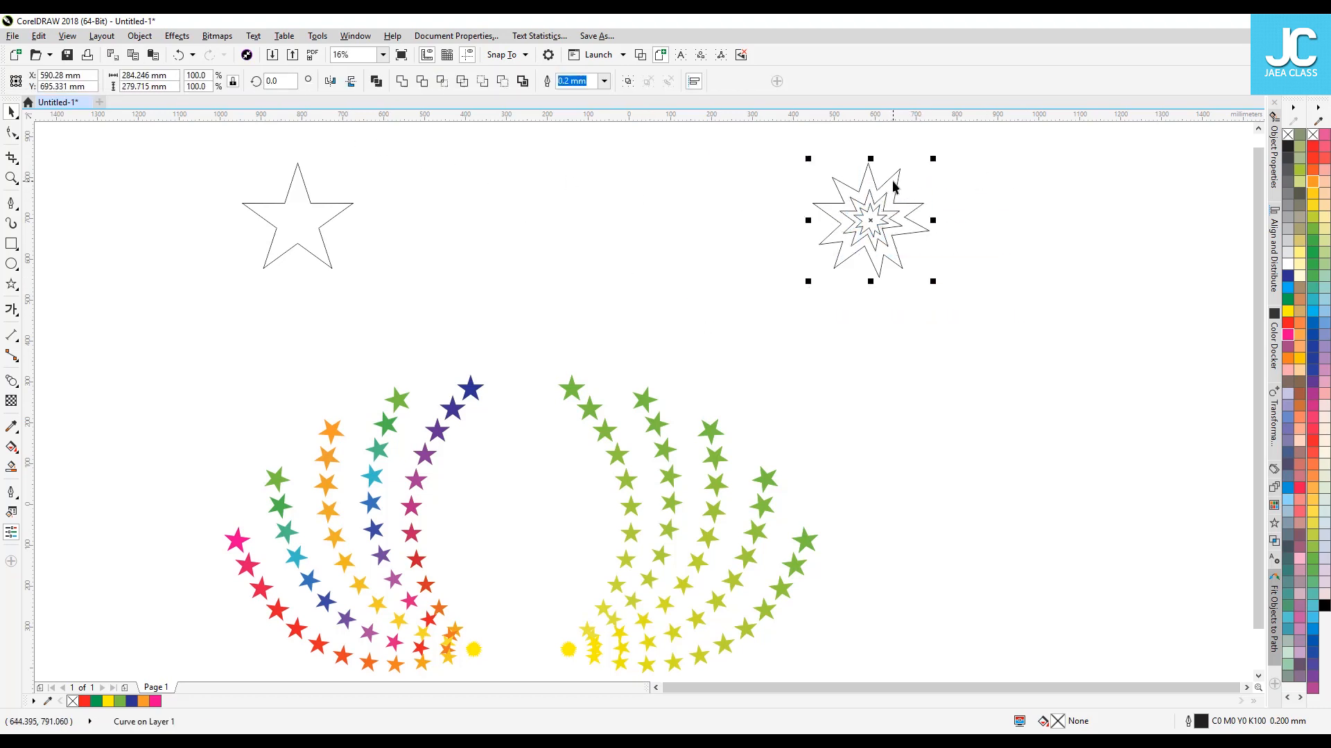
left_click(913, 229)
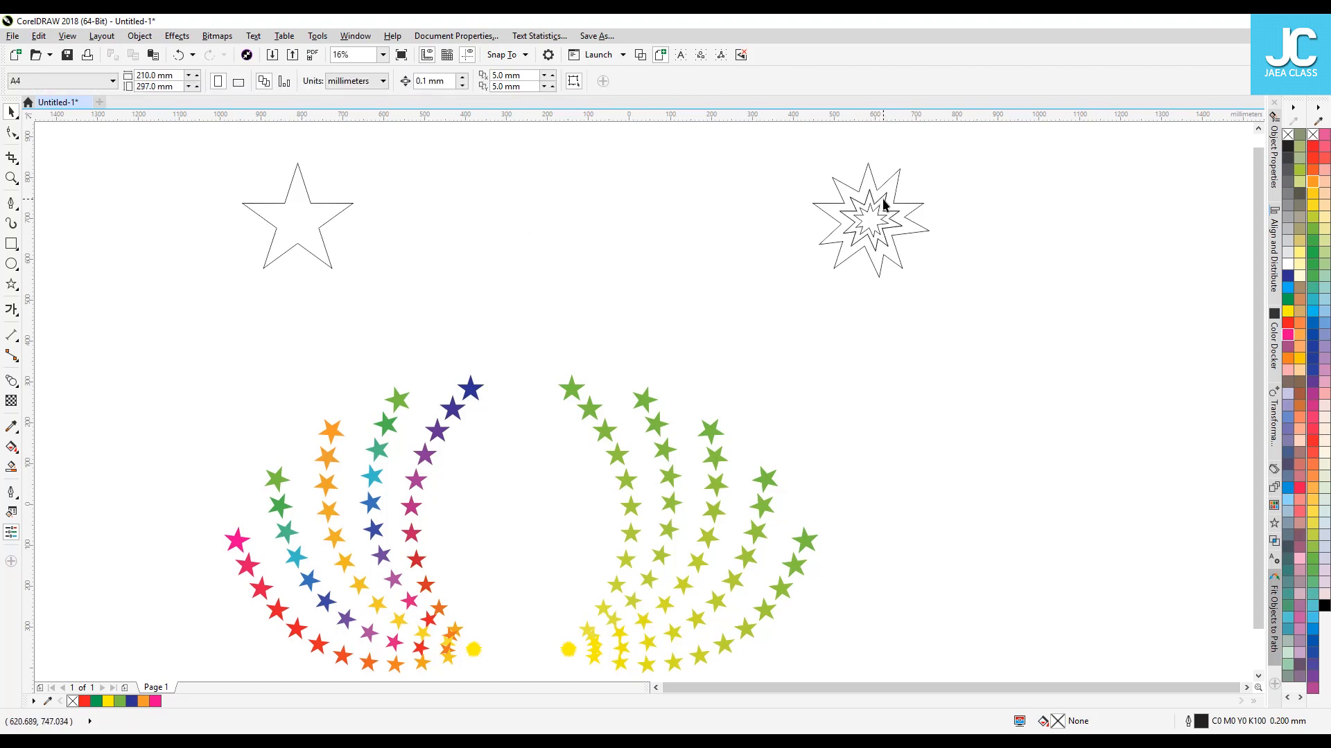
left_click(894, 178)
left_click(1287, 287)
left_click(990, 239)
left_click(870, 219)
left_click(1287, 239)
left_click(963, 156)
- Combine the nested bursts into a single cyan curve with alternating gaps and remove its outline
left_click_drag(899, 192, 554, 290)
left_click(408, 82)
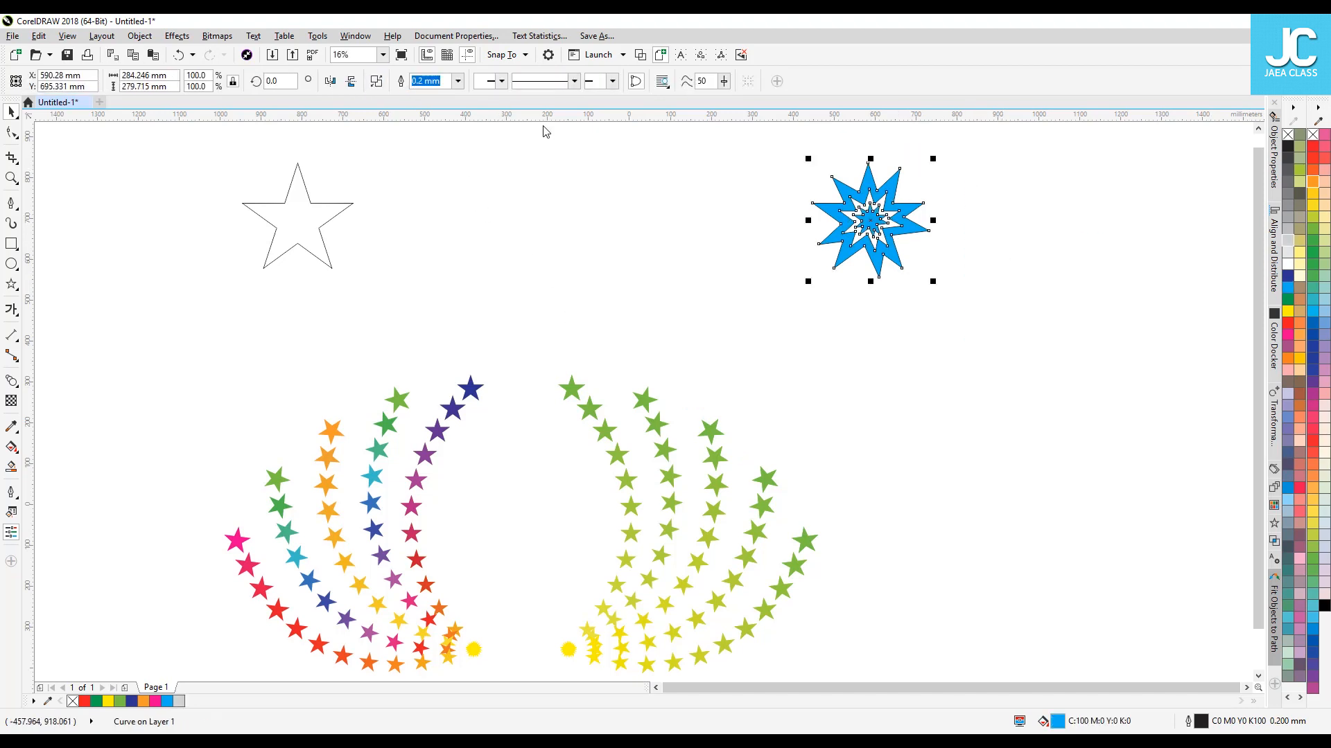
left_click(998, 351)
scroll(831, 277, "up", 1)
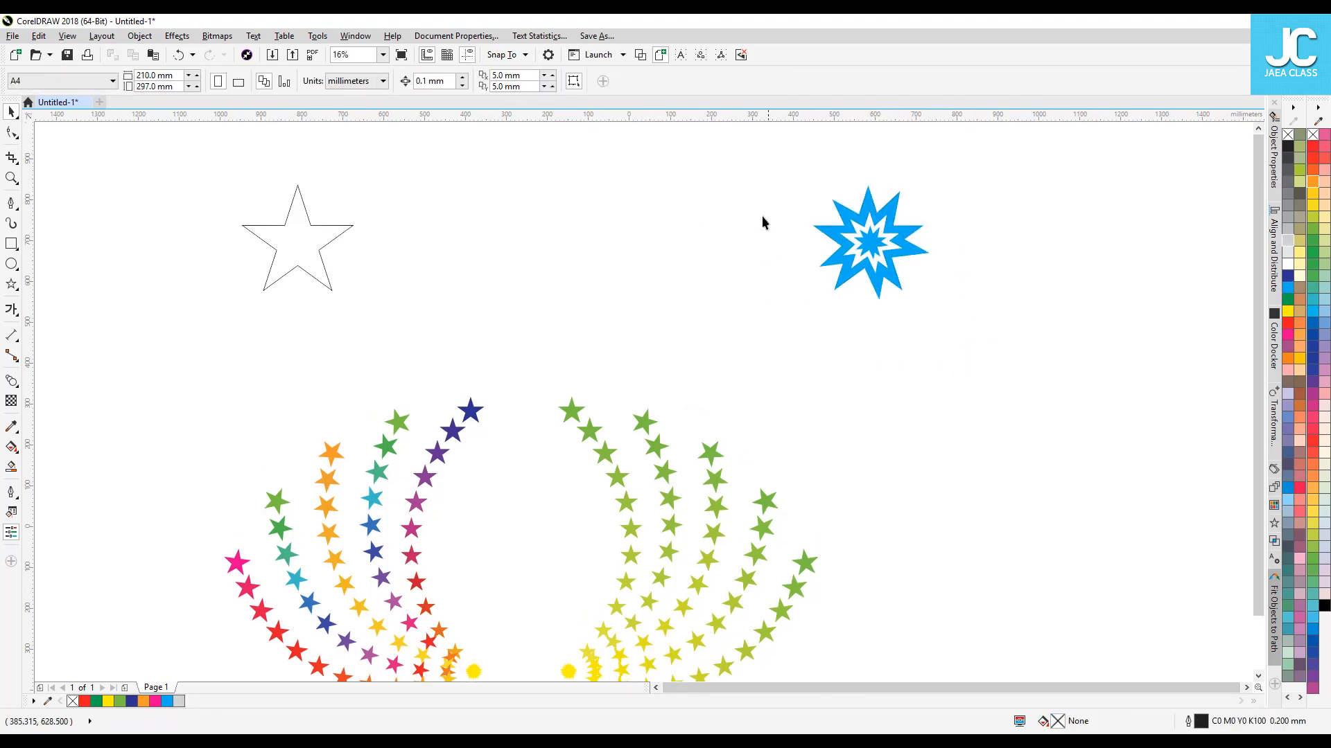
- Fill the plain five-pointed star above the left fan with red (C0 M100 Y100 K0)
left_click(278, 255)
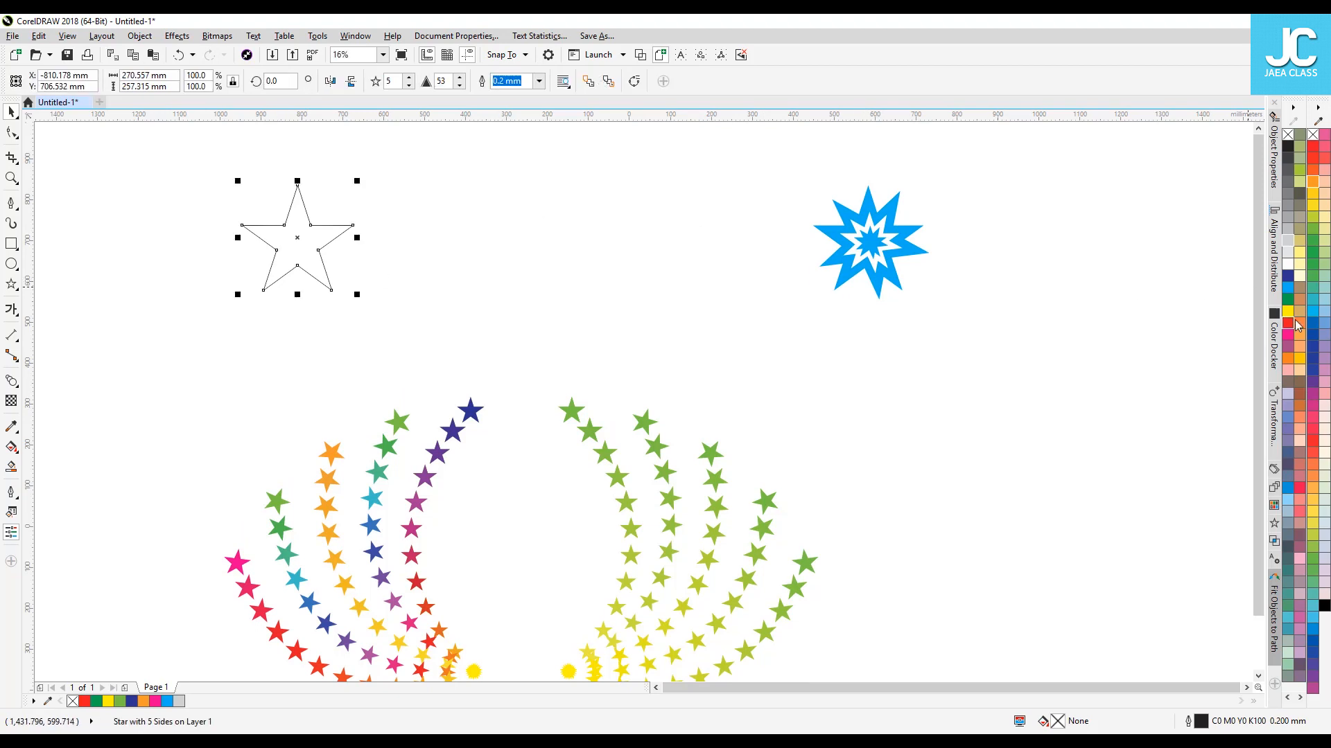
left_click(1286, 323)
left_click(692, 316)
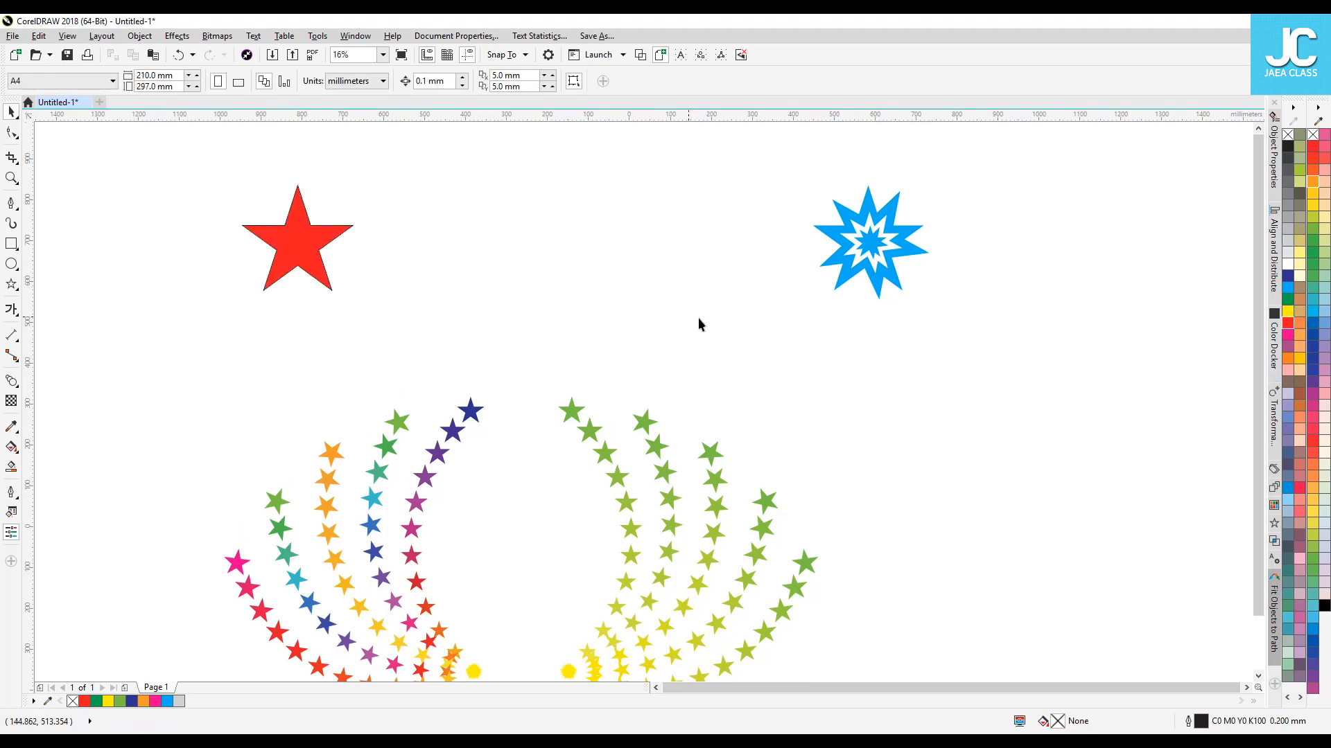
- Blend the red star into the cyan burst and move the two end shapes farther apart horizontally
left_click(277, 232)
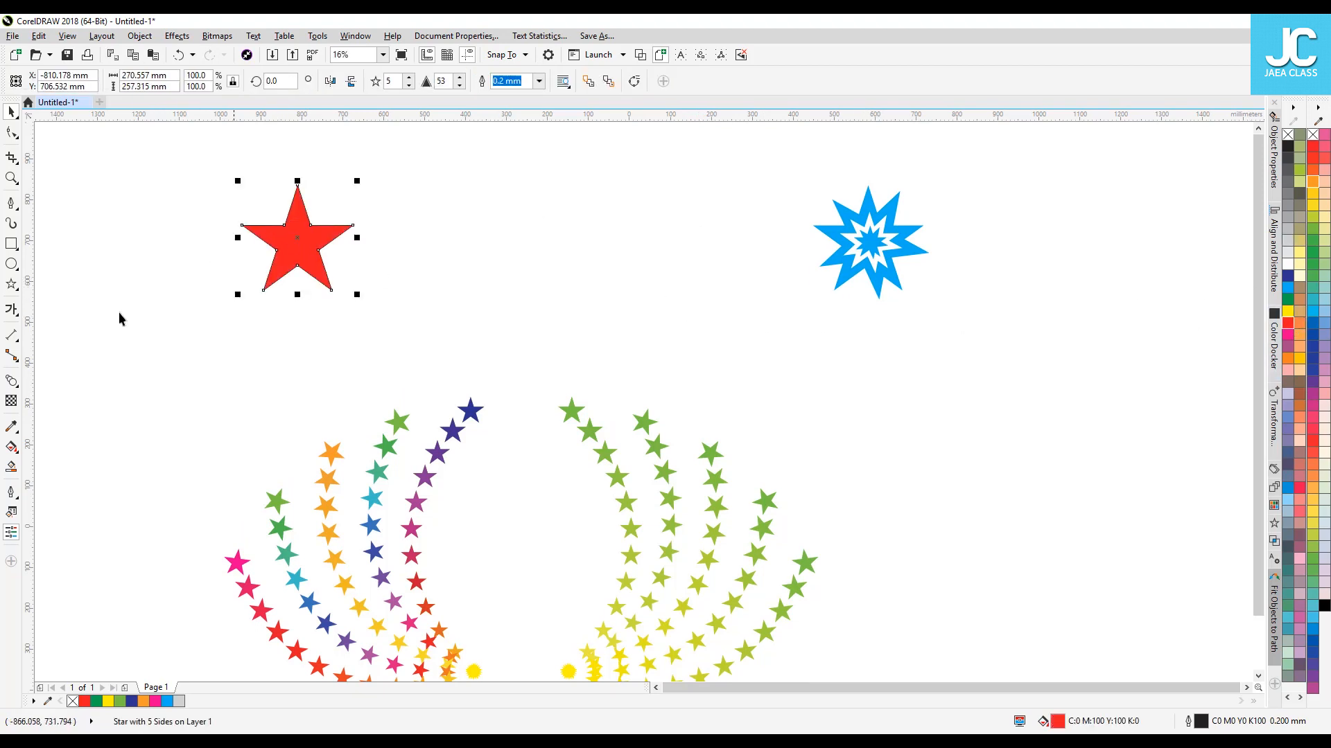
left_click(11, 381)
left_click_drag(297, 238, 1141, 237)
key("space")
left_click(921, 237)
left_click_drag(287, 225, 146, 223)
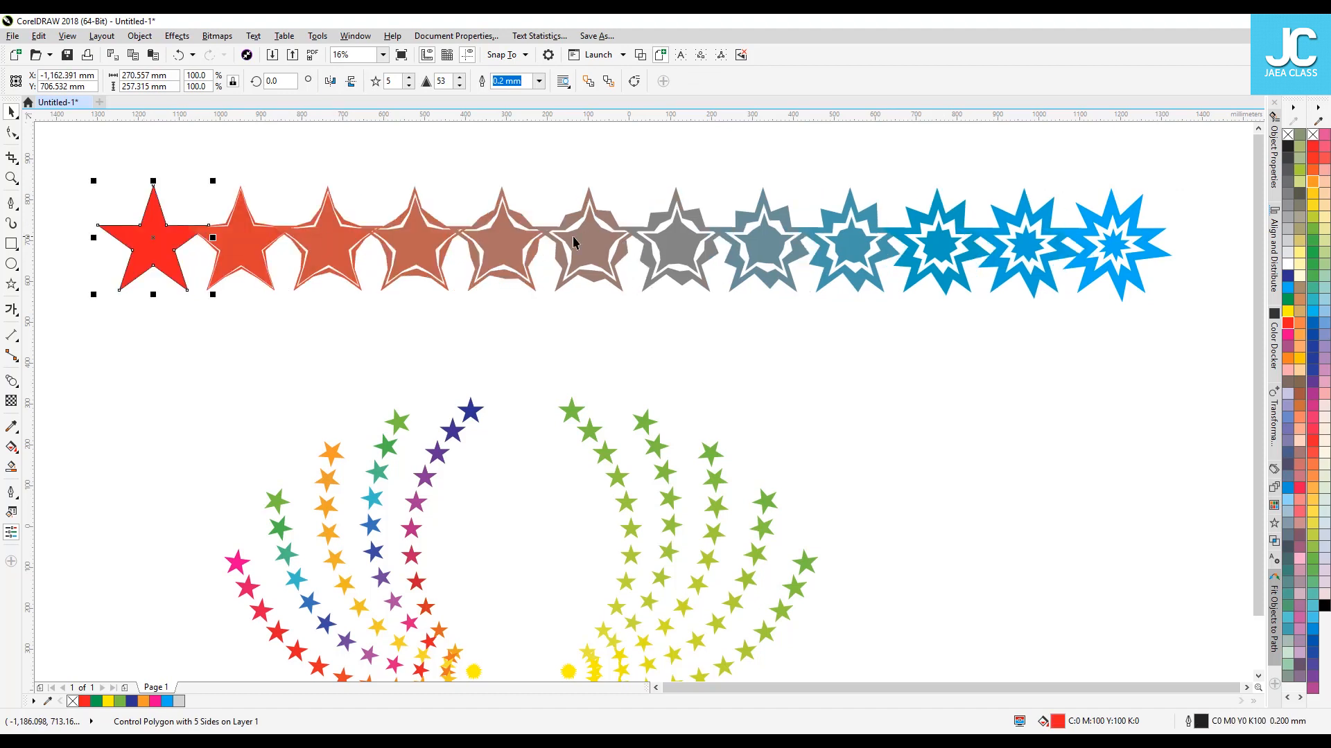
- Set the number of steps in the red-to-cyan star blend to 5
scroll(627, 242, "down", 2)
left_click(613, 229)
double_click(374, 76)
key("Return")
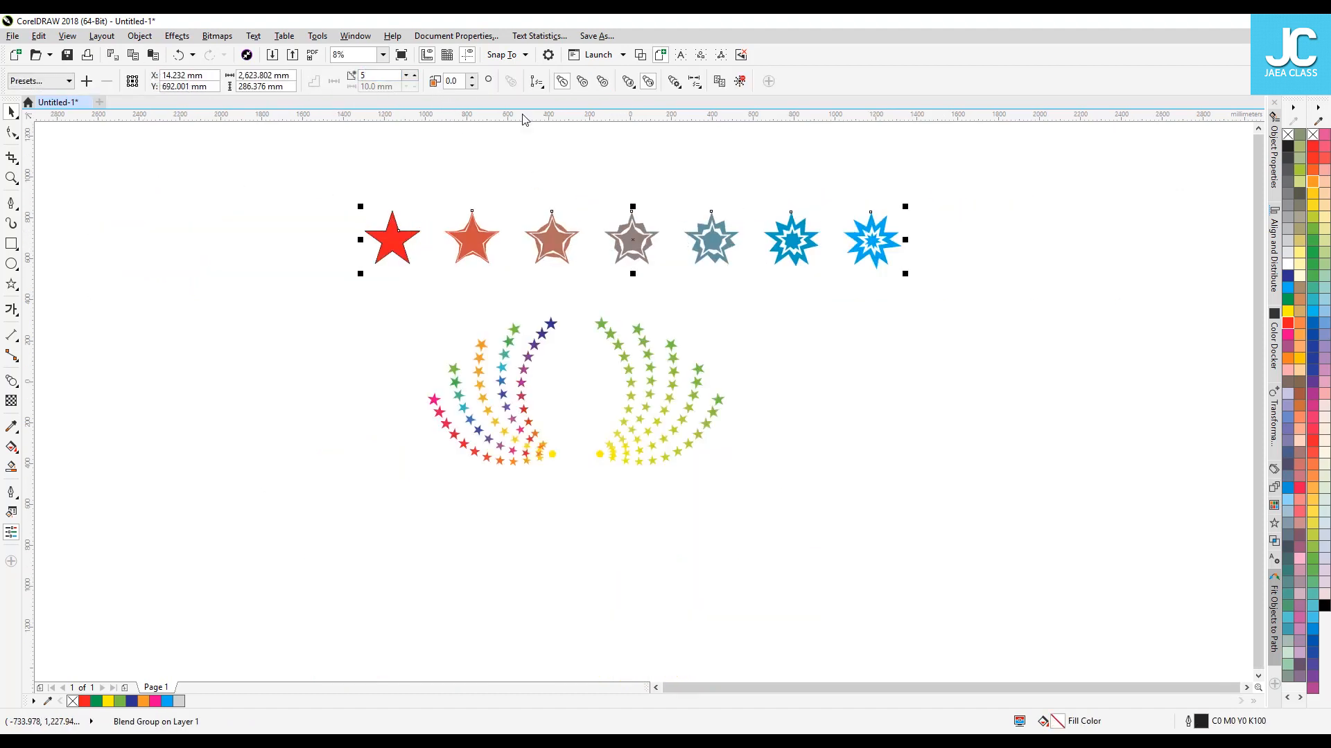
- Move the star blend down slightly and place vertical guidelines at about -989 mm and 983 mm, just inside its two end shapes
scroll(863, 171, "up", 1)
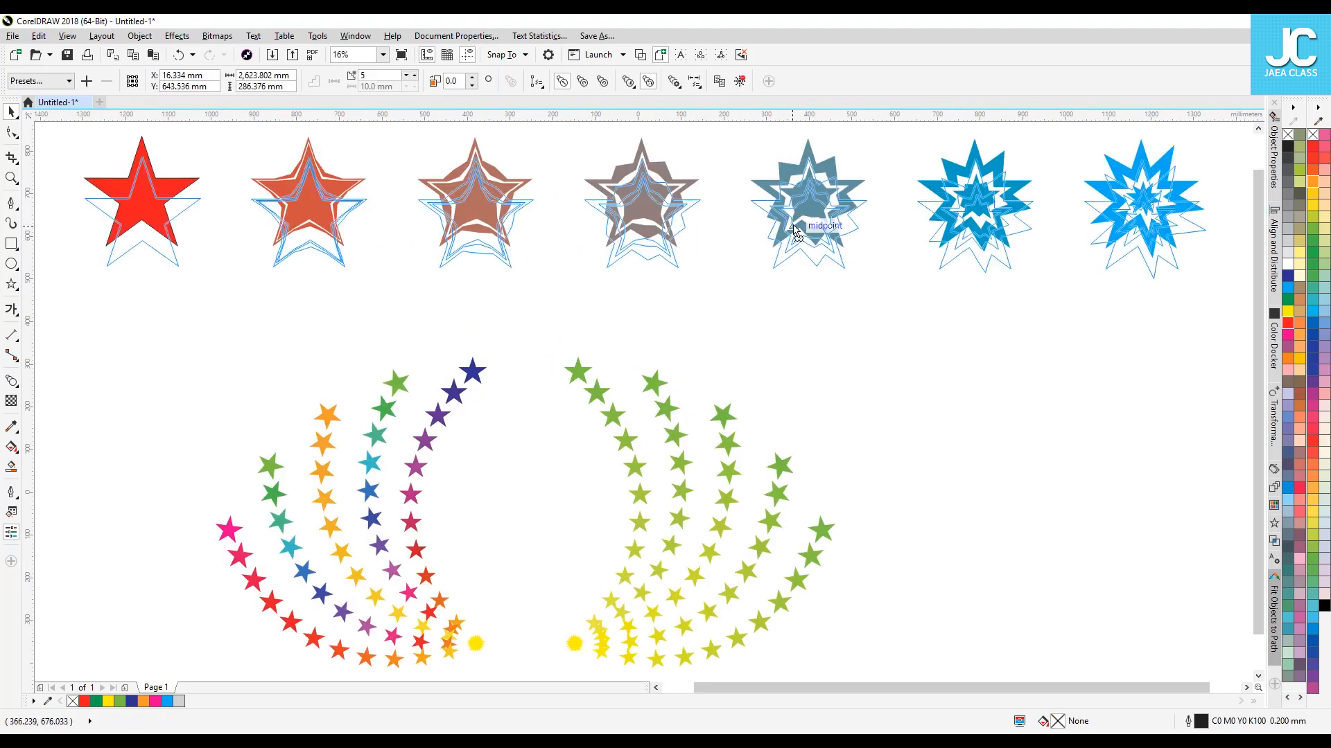
left_click(809, 249)
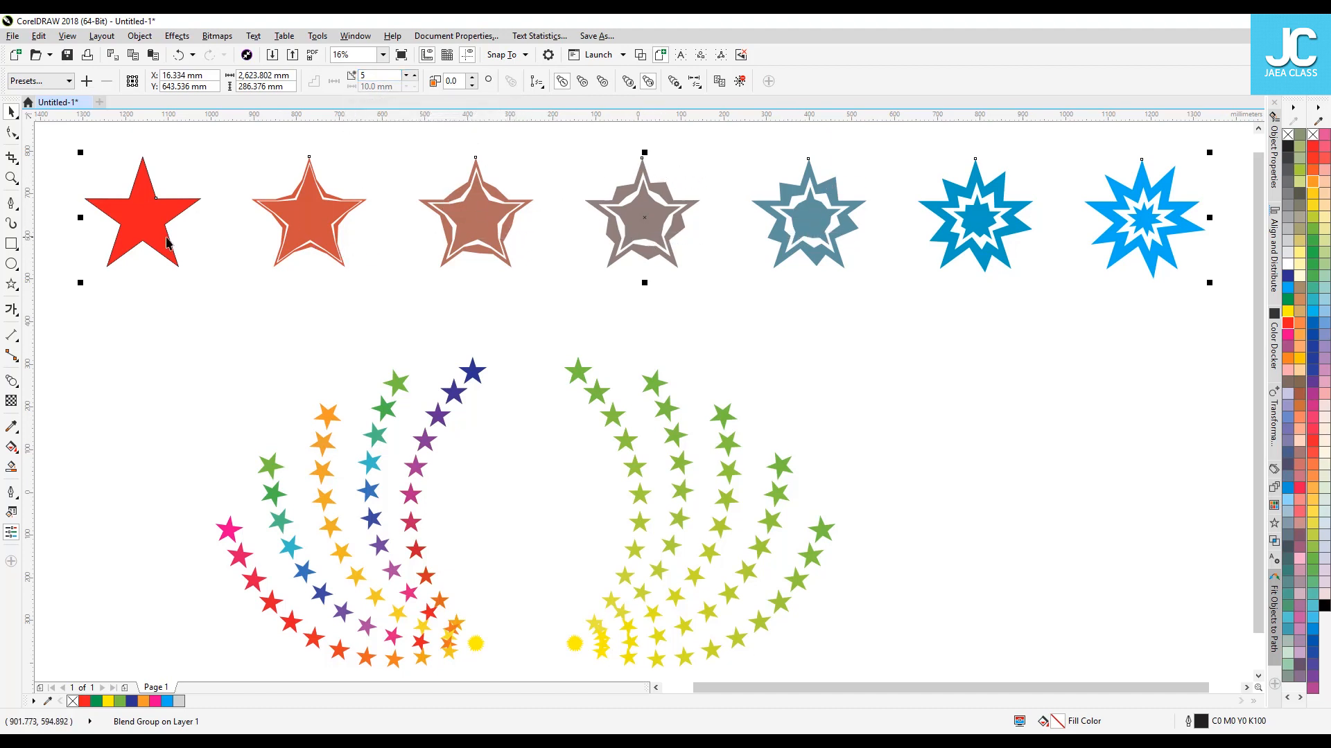
left_click(212, 187)
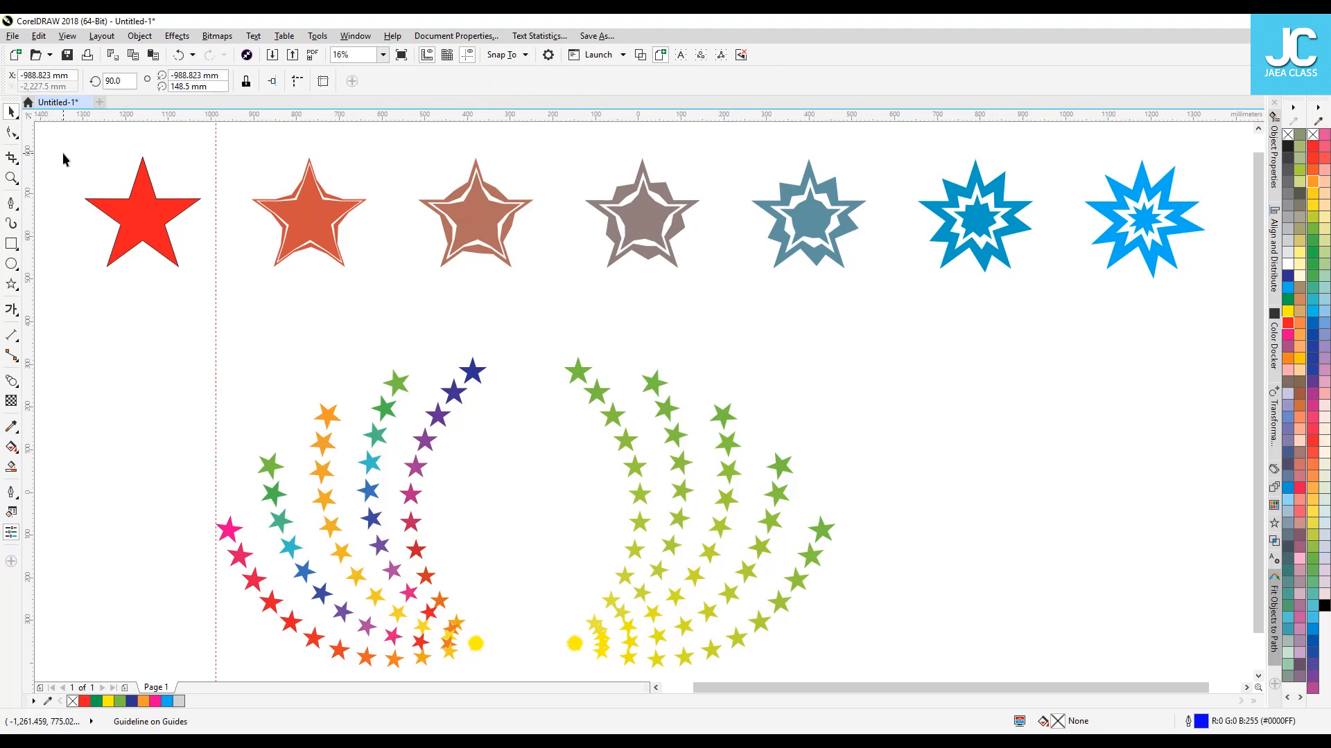
left_click_drag(28, 159, 1057, 258)
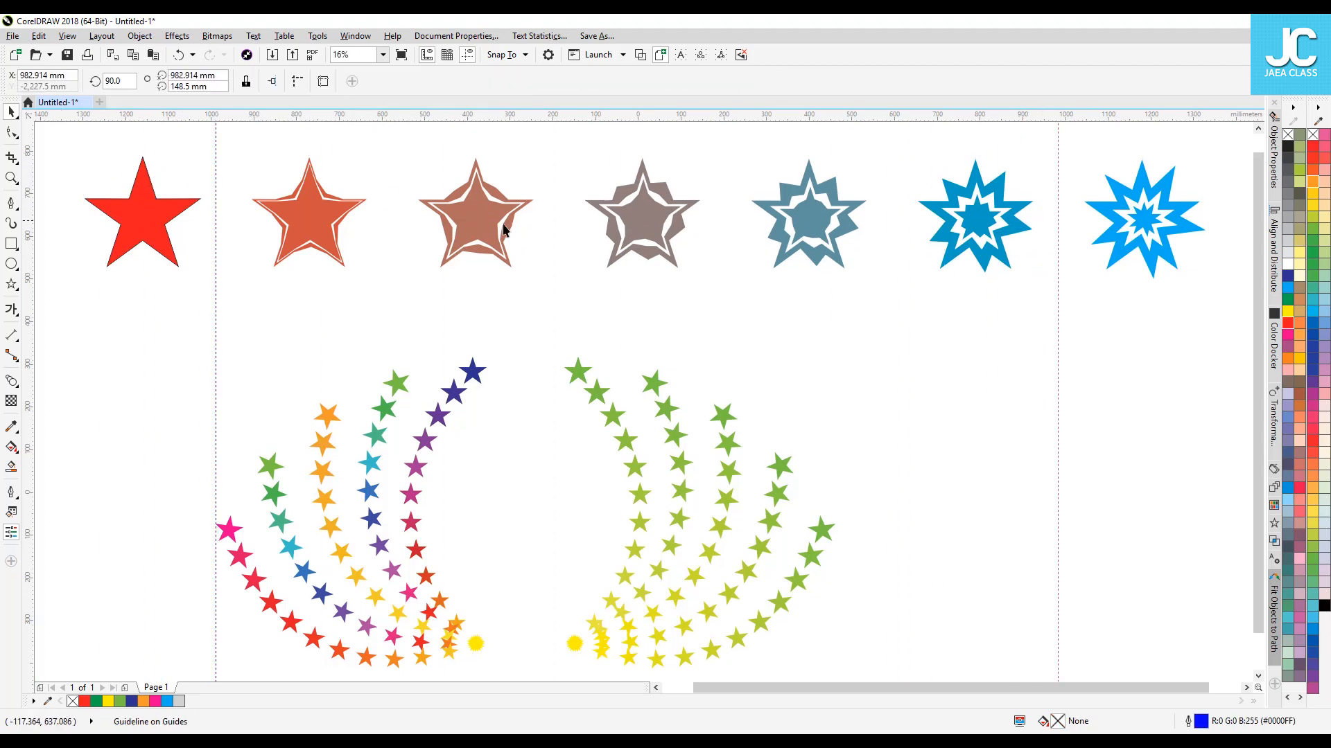
- Try the red-to-cyan star blend with 3 and 7 steps, and set it back to 5 steps
left_click(333, 217)
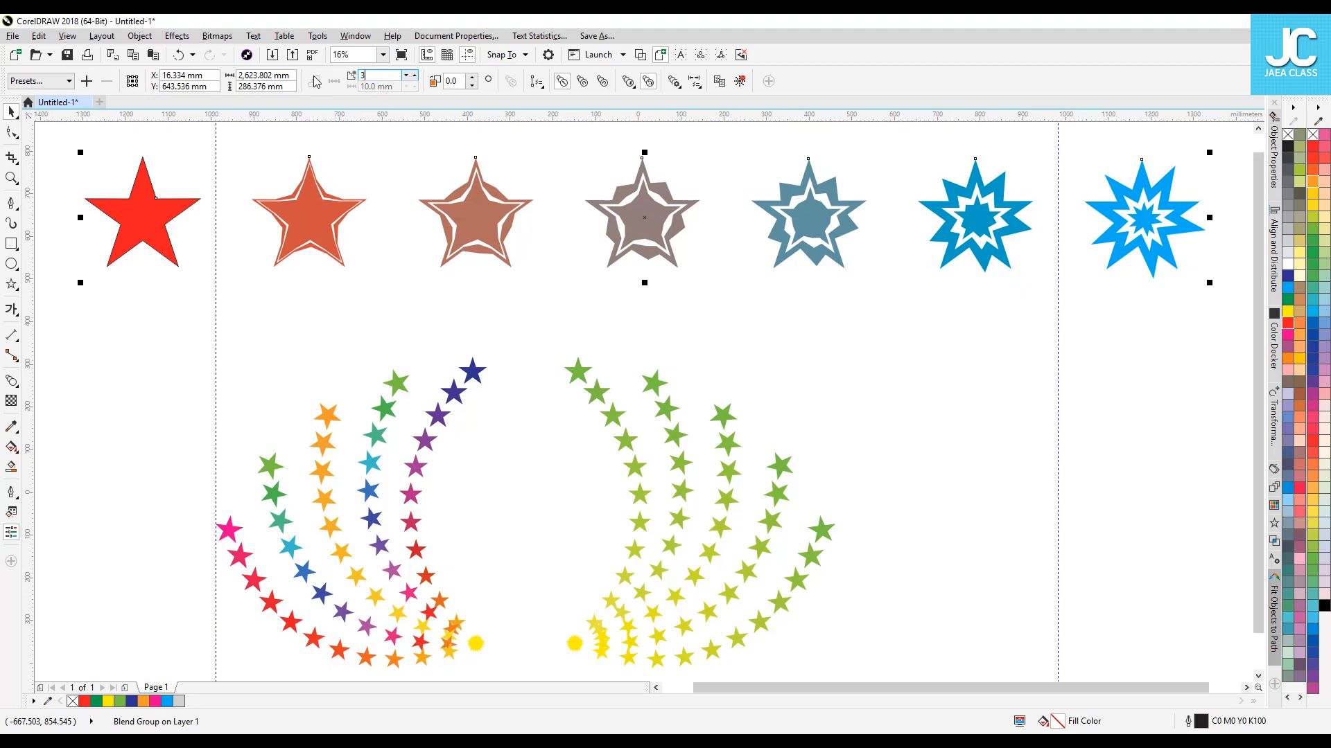
type("3")
key("Return")
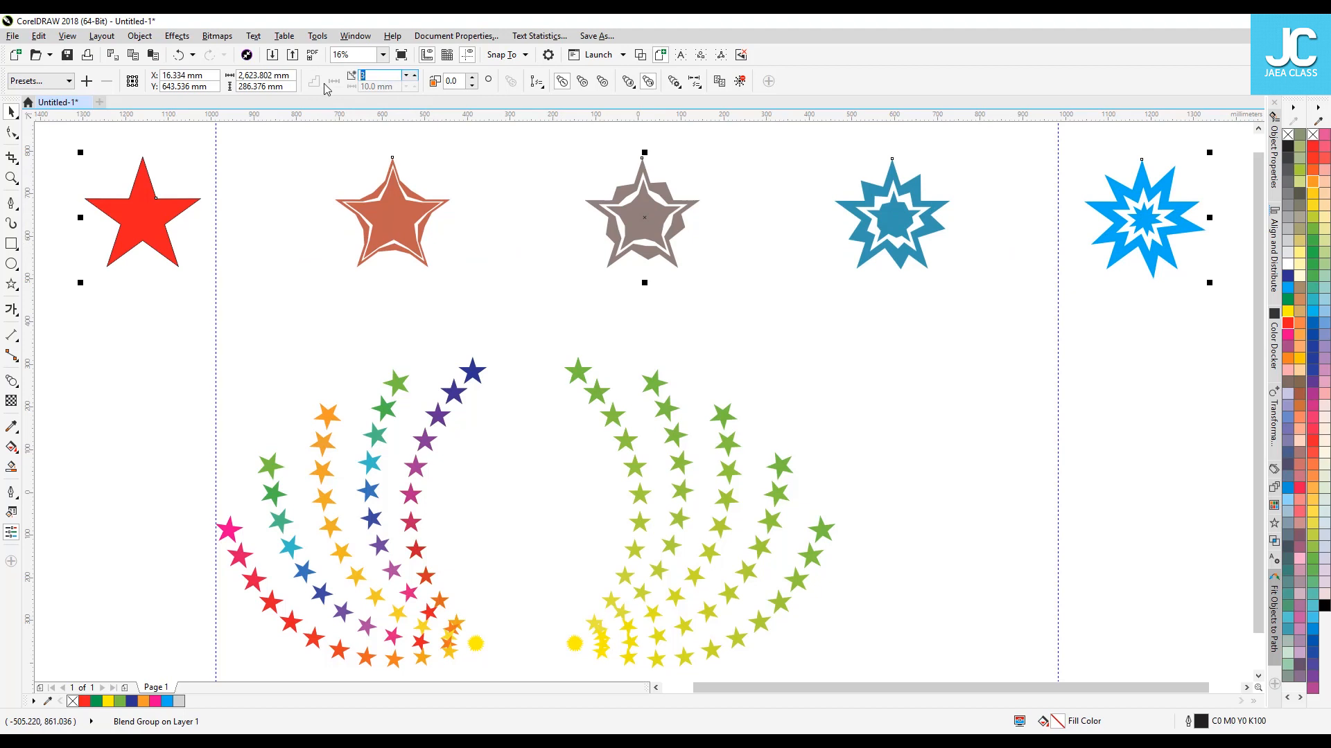
type("7")
key("Return")
left_click_drag(385, 76, 290, 81)
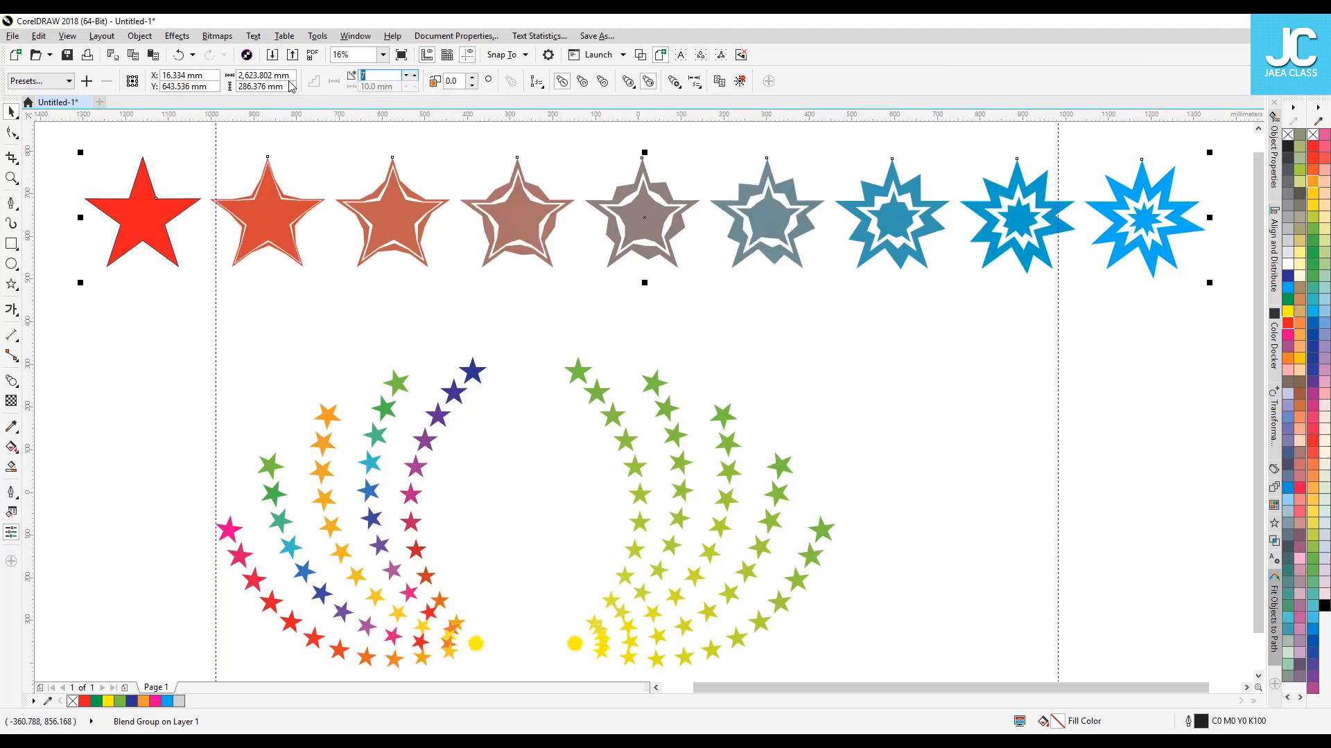
type("5")
key("Return")
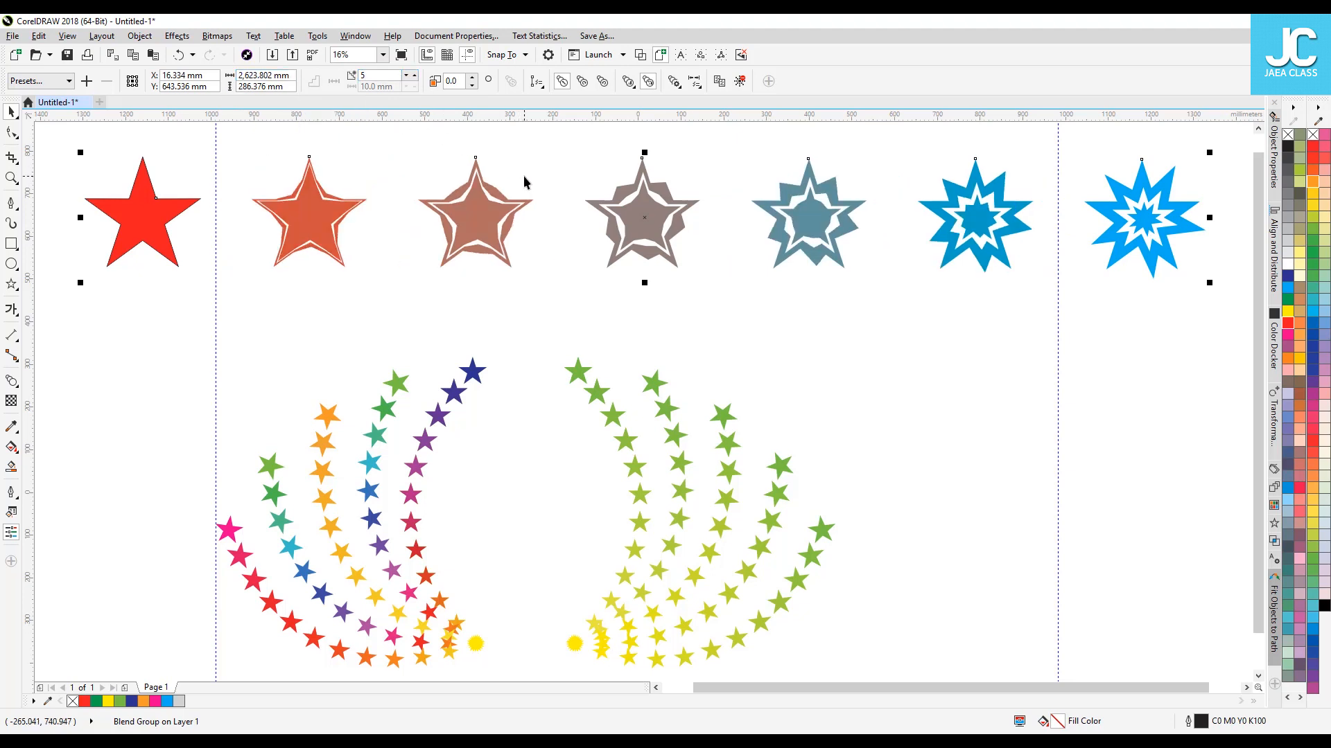
- Try blend directions of 45 and 15 degrees on the red-to-cyan star blend, and set the angle back to 0
double_click(460, 82)
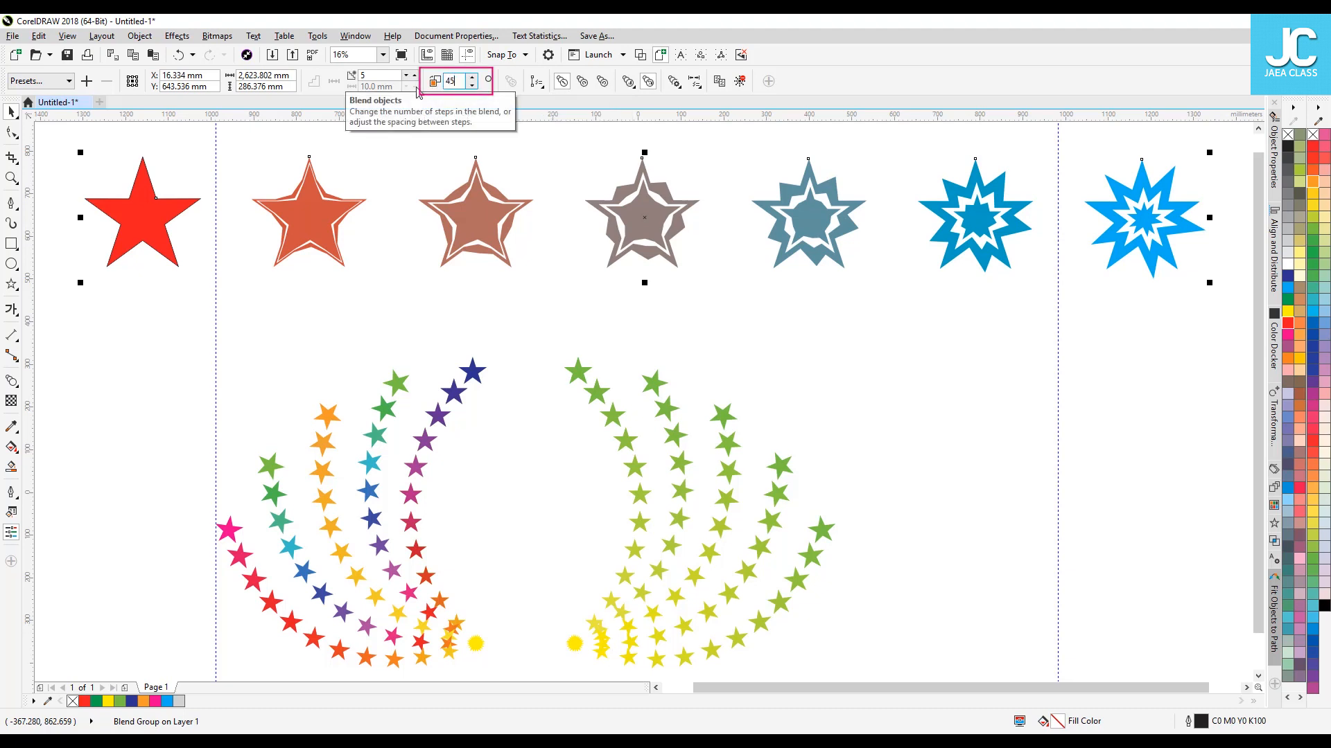
key("Return")
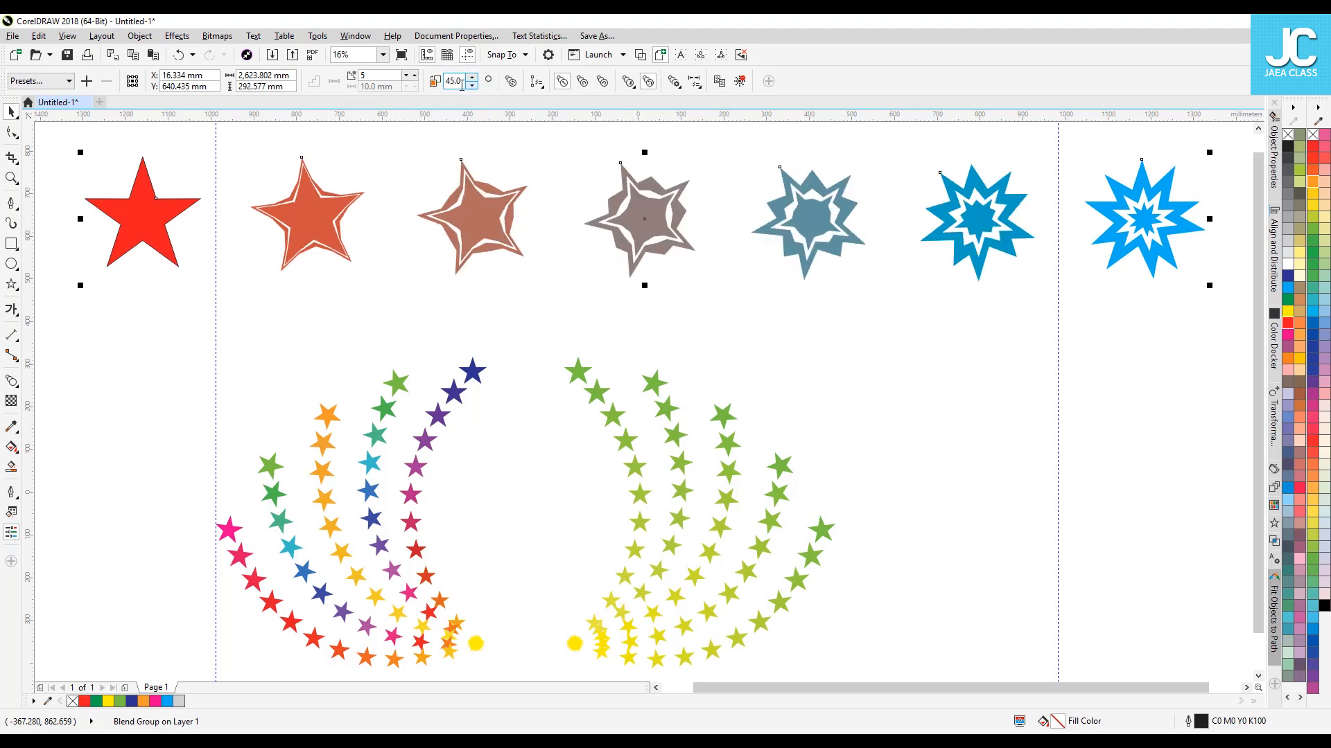
type("15")
key("Return")
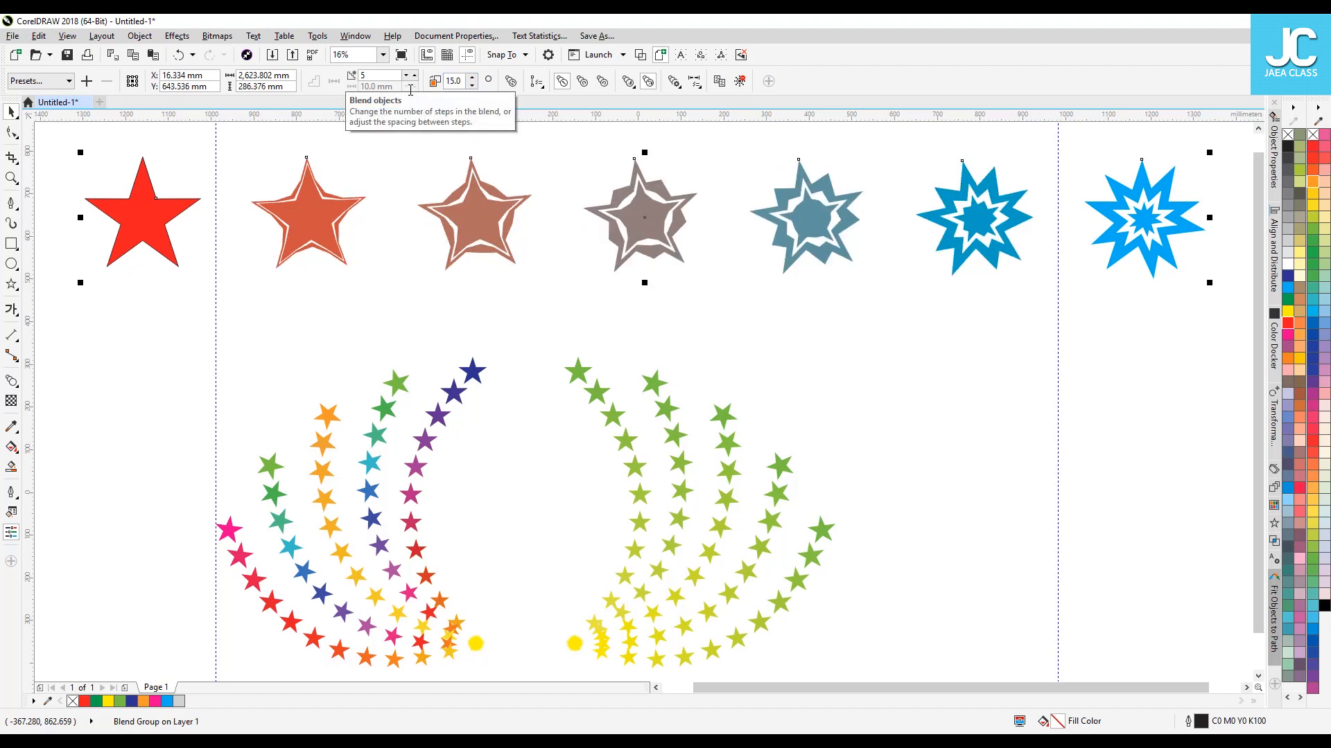
double_click(454, 81)
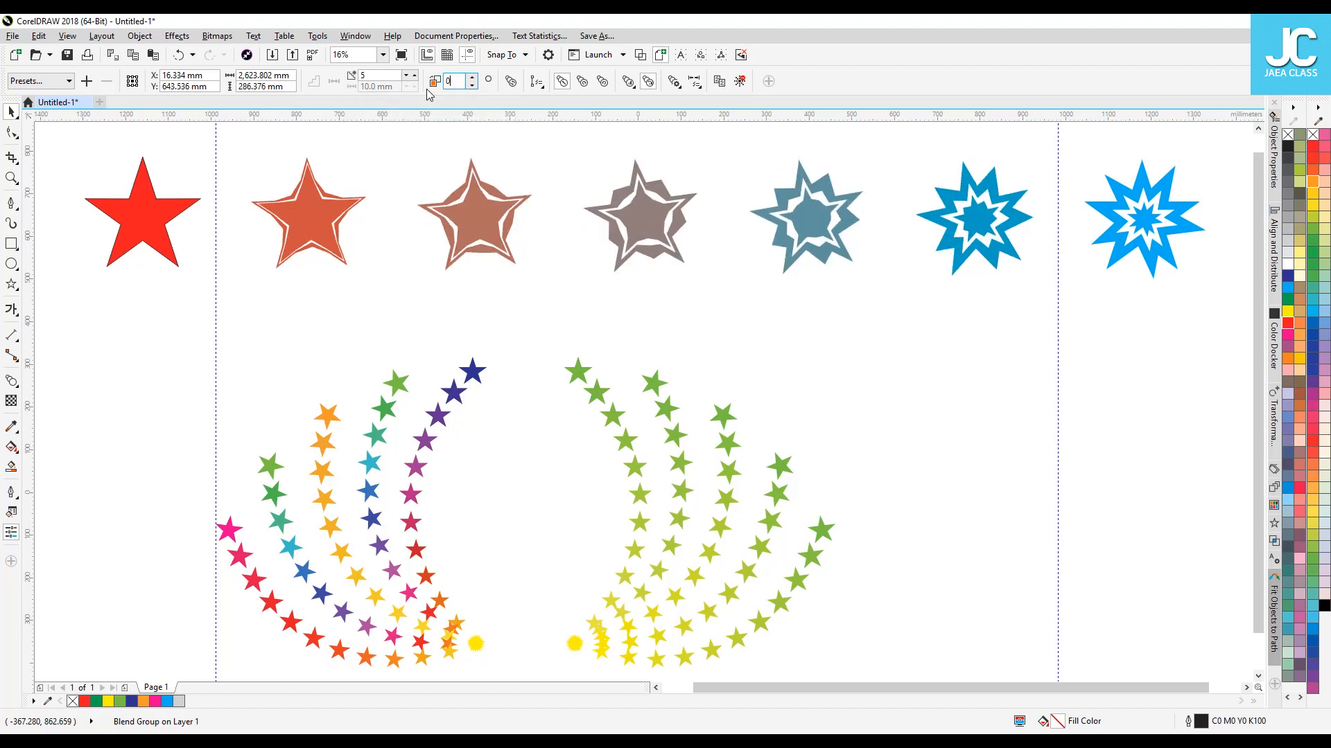
type("0")
key("Return")
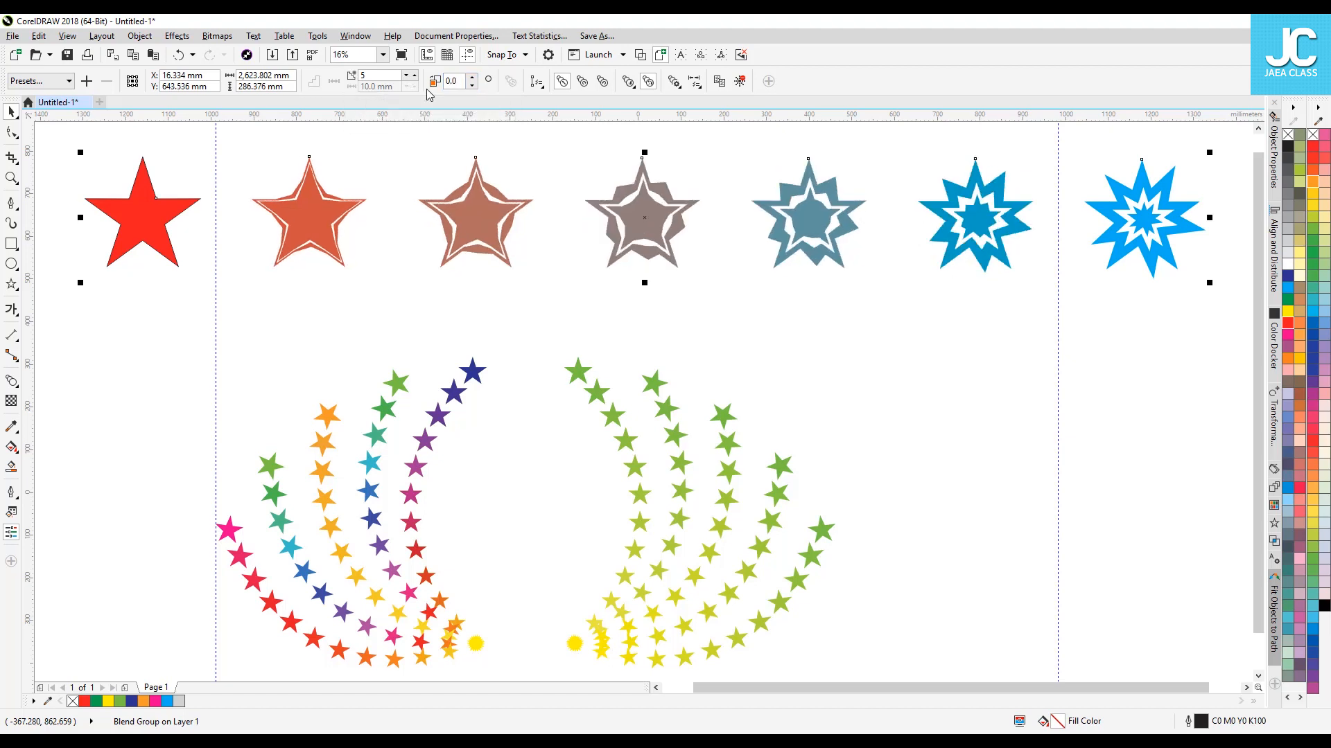
left_click(537, 82)
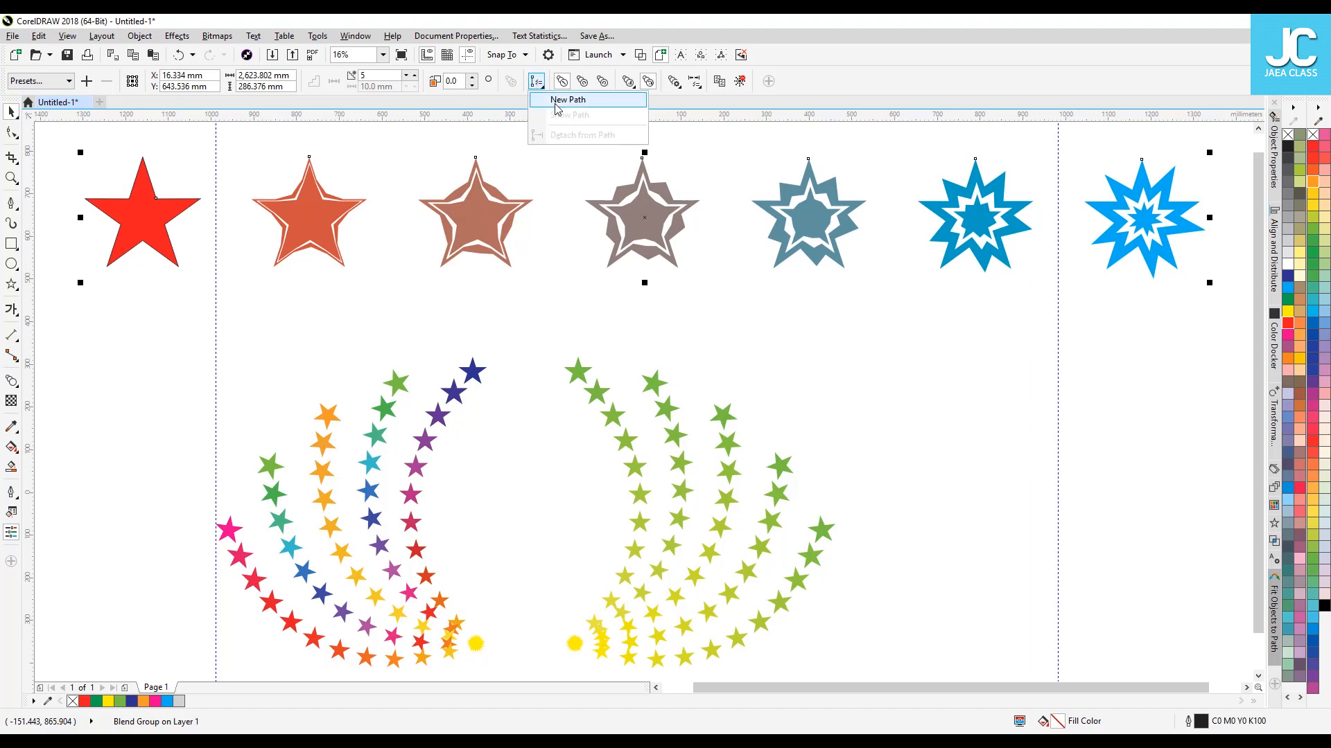
left_click(557, 104)
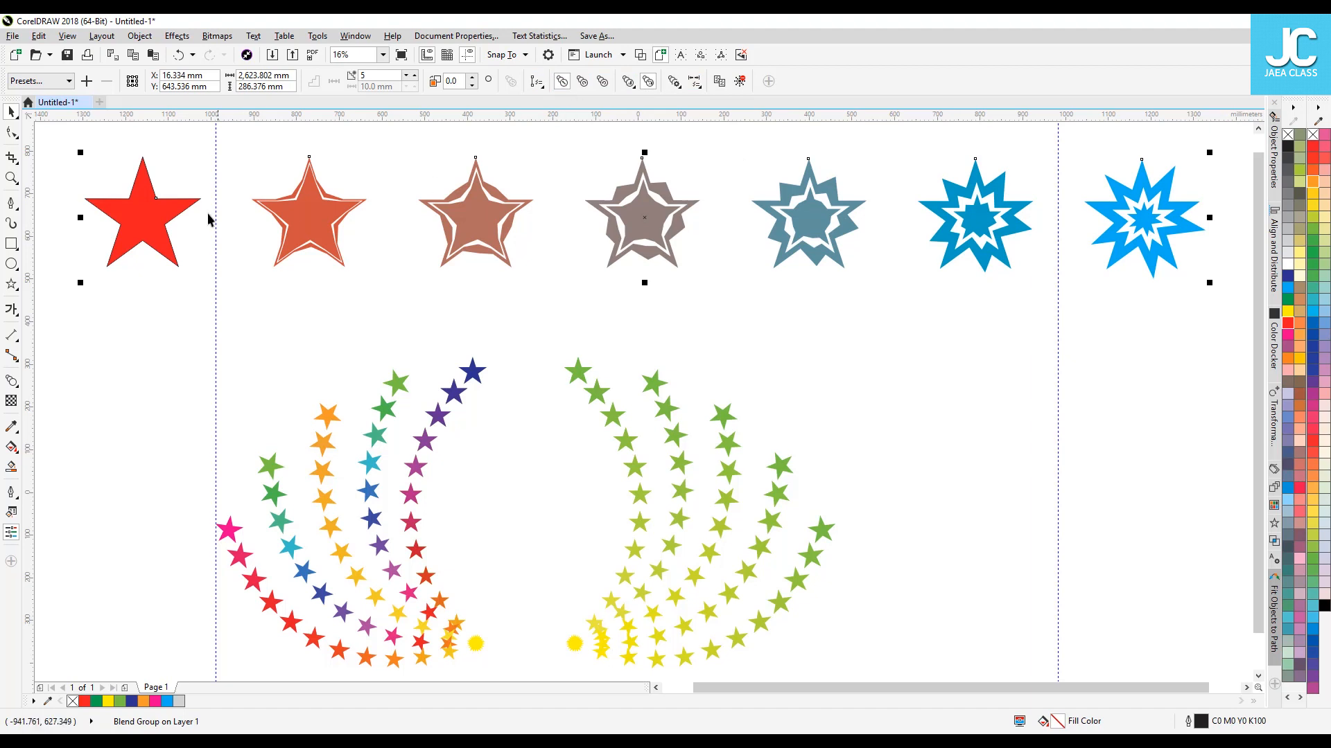
- Try the clockwise and counterclockwise colour progressions on the red-to-cyan star blend, and restore the direct blend
left_click(582, 81)
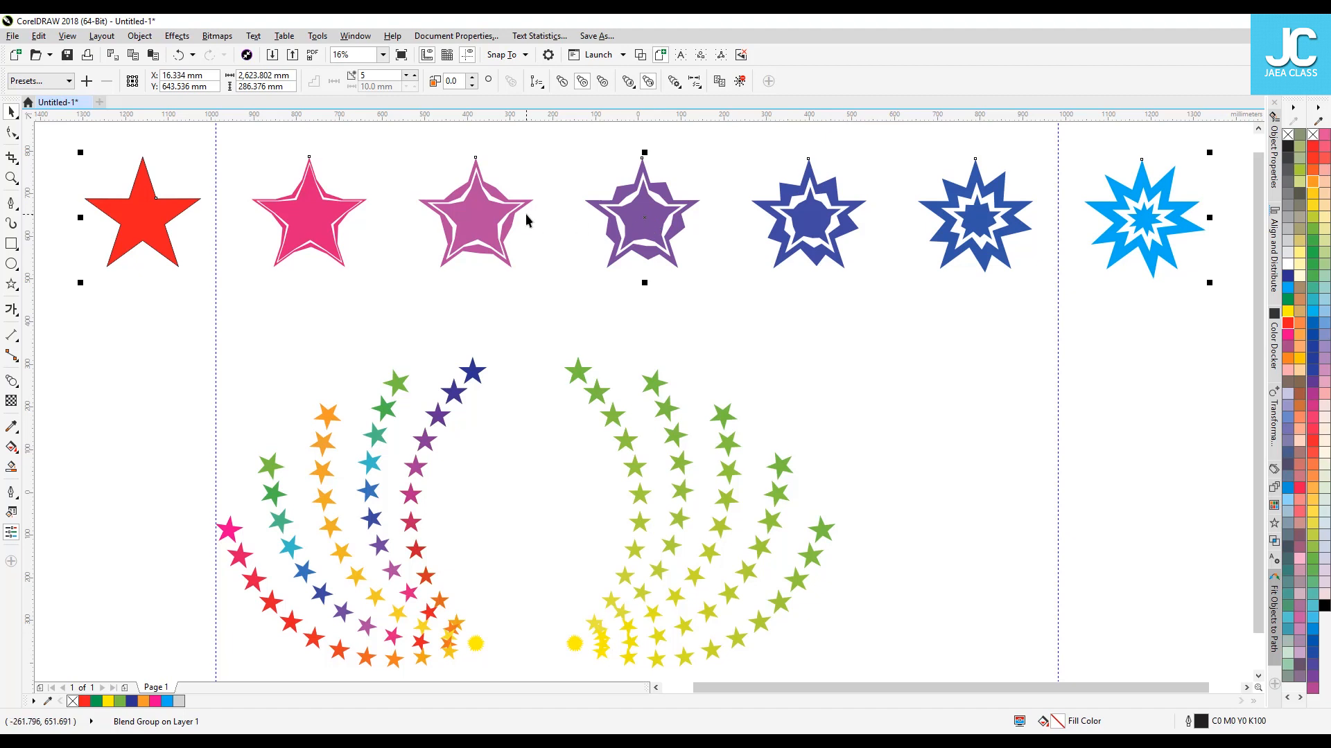
left_click(601, 87)
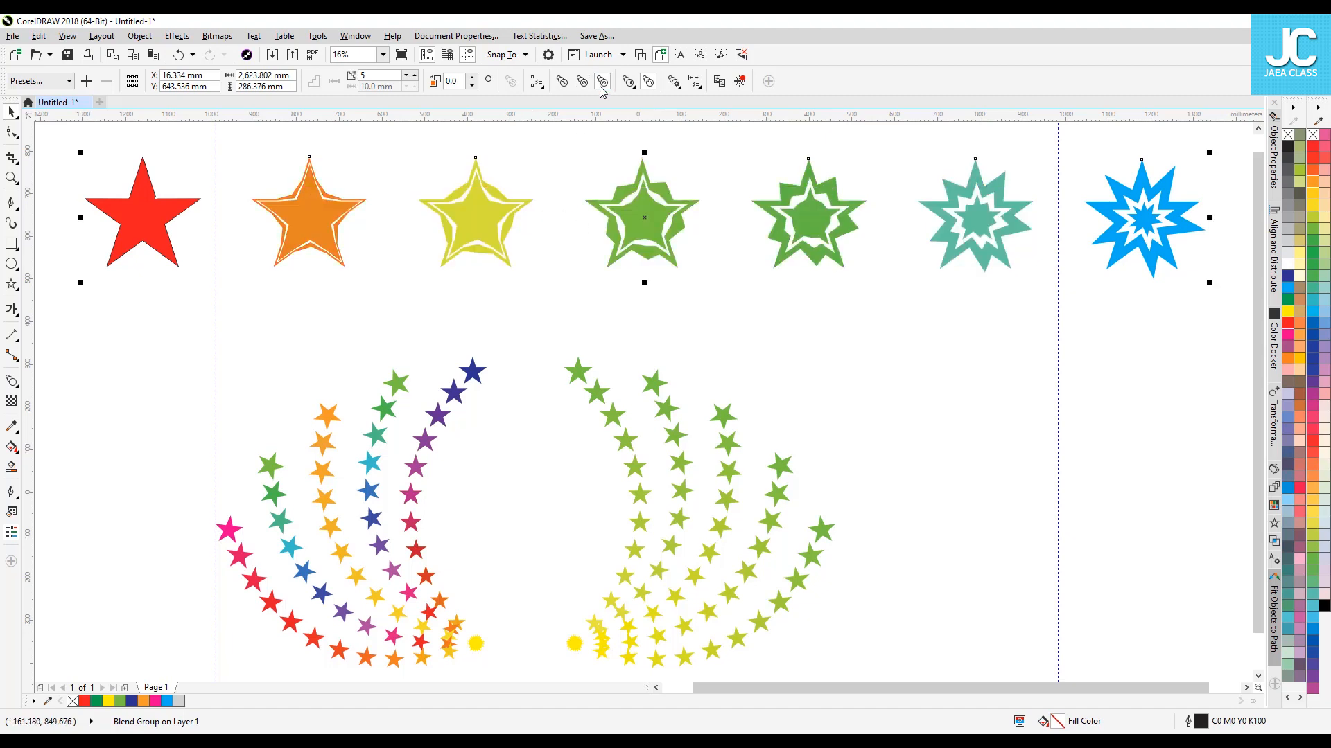
left_click(603, 83)
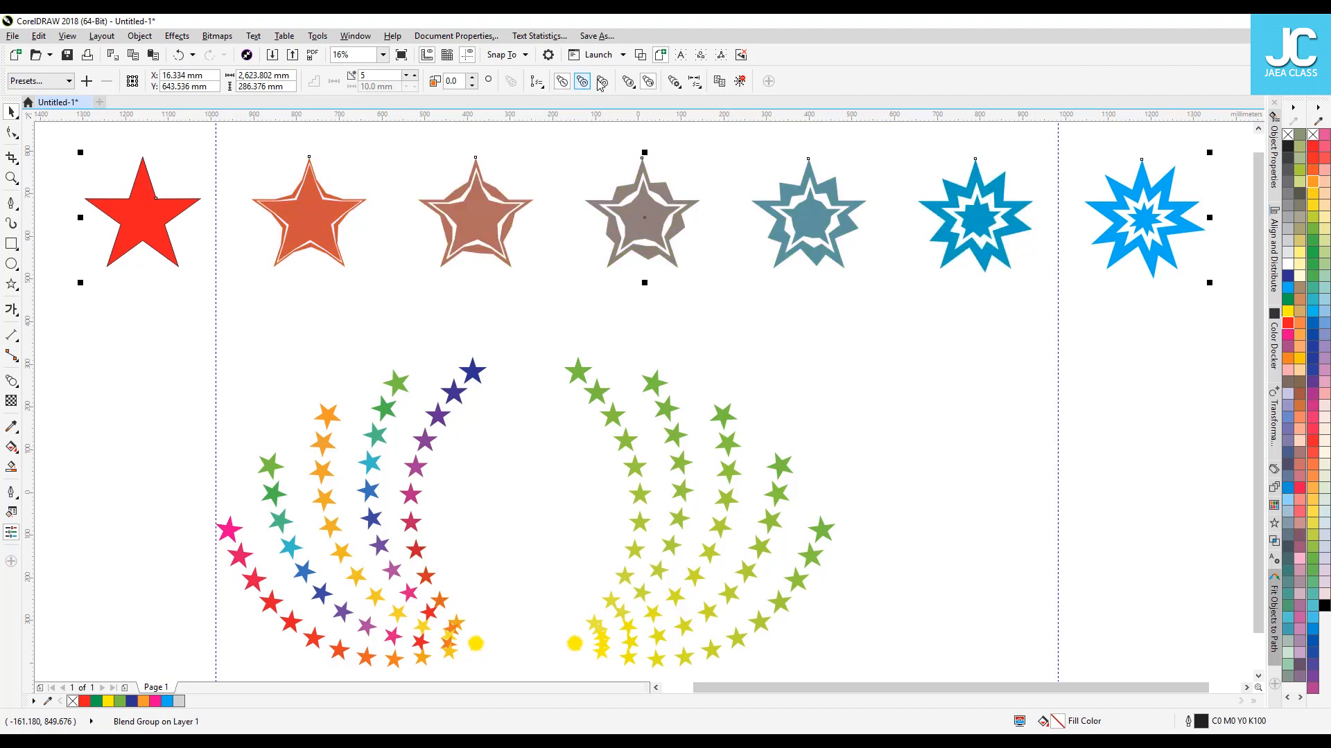
left_click(602, 83)
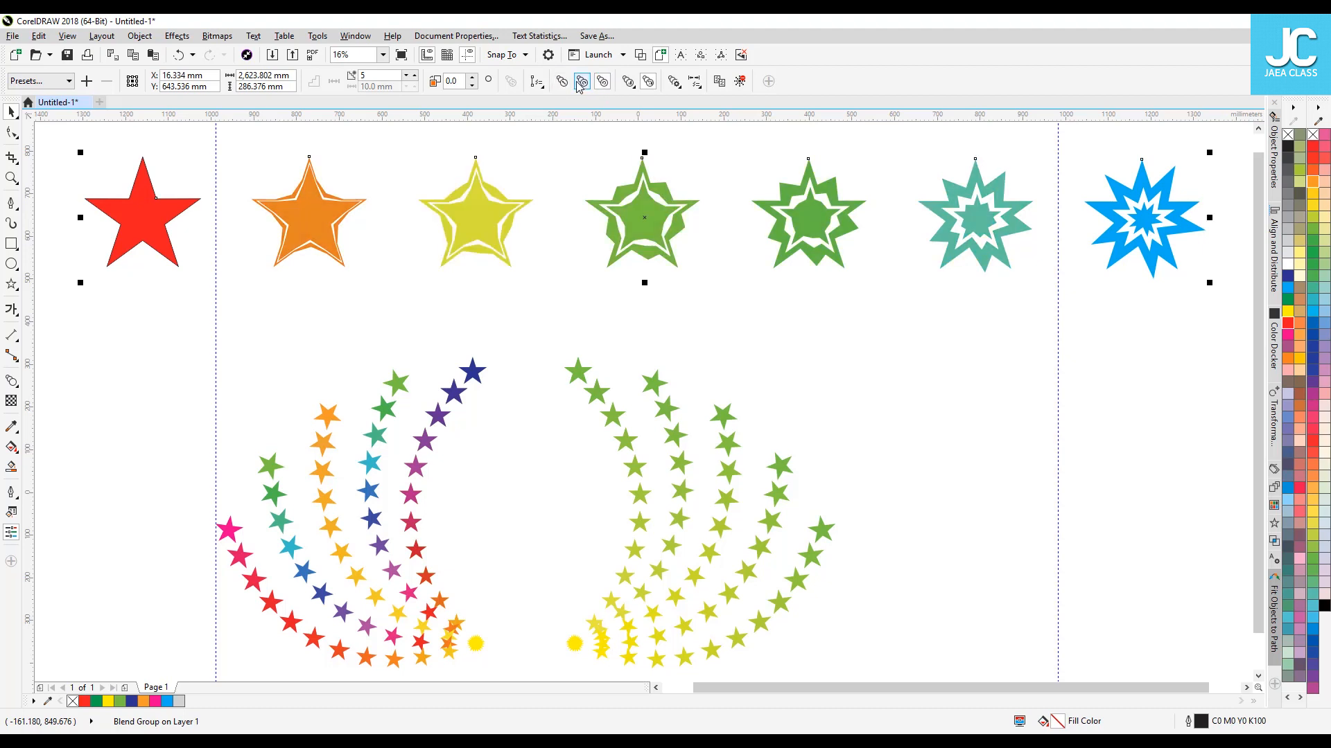
left_click(562, 83)
left_click(602, 83)
left_click(562, 83)
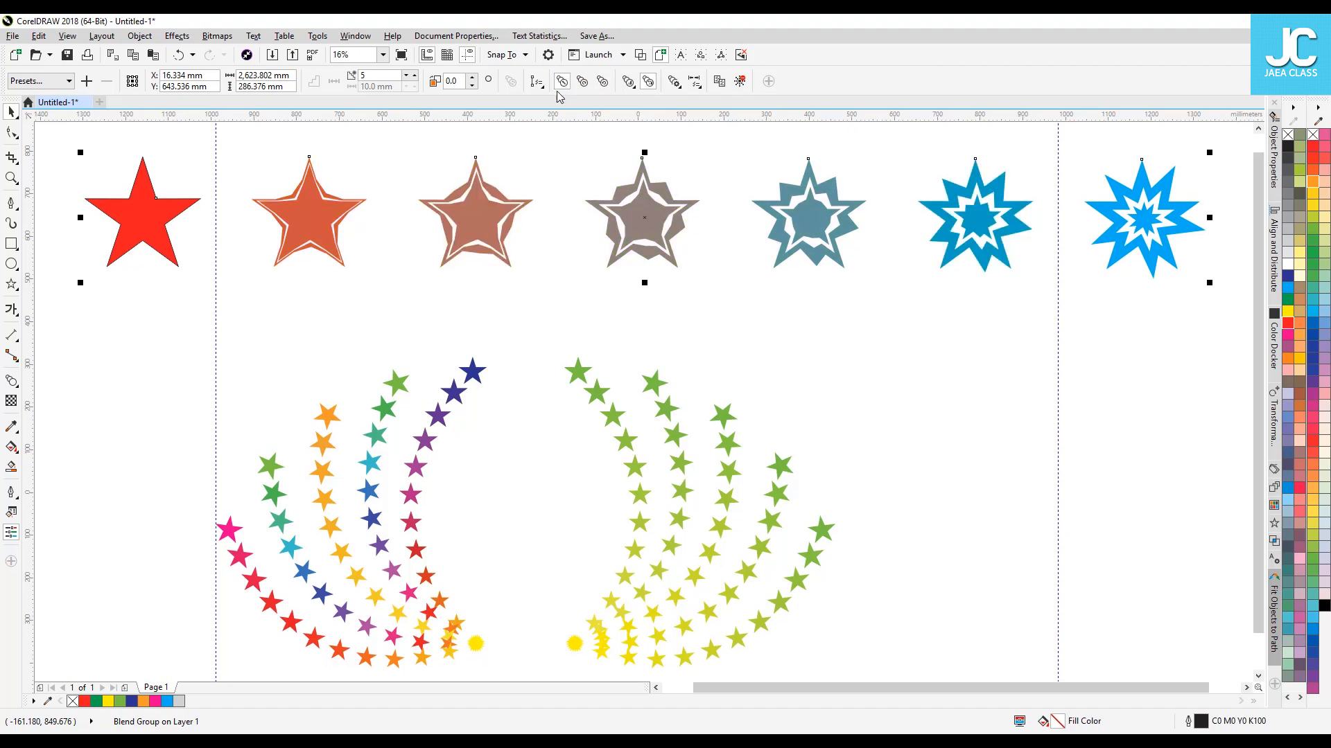
- Unlink the star blend's object and colour acceleration and try them separately, shifting the spacing toward the burst and the colours toward either end
left_click(628, 82)
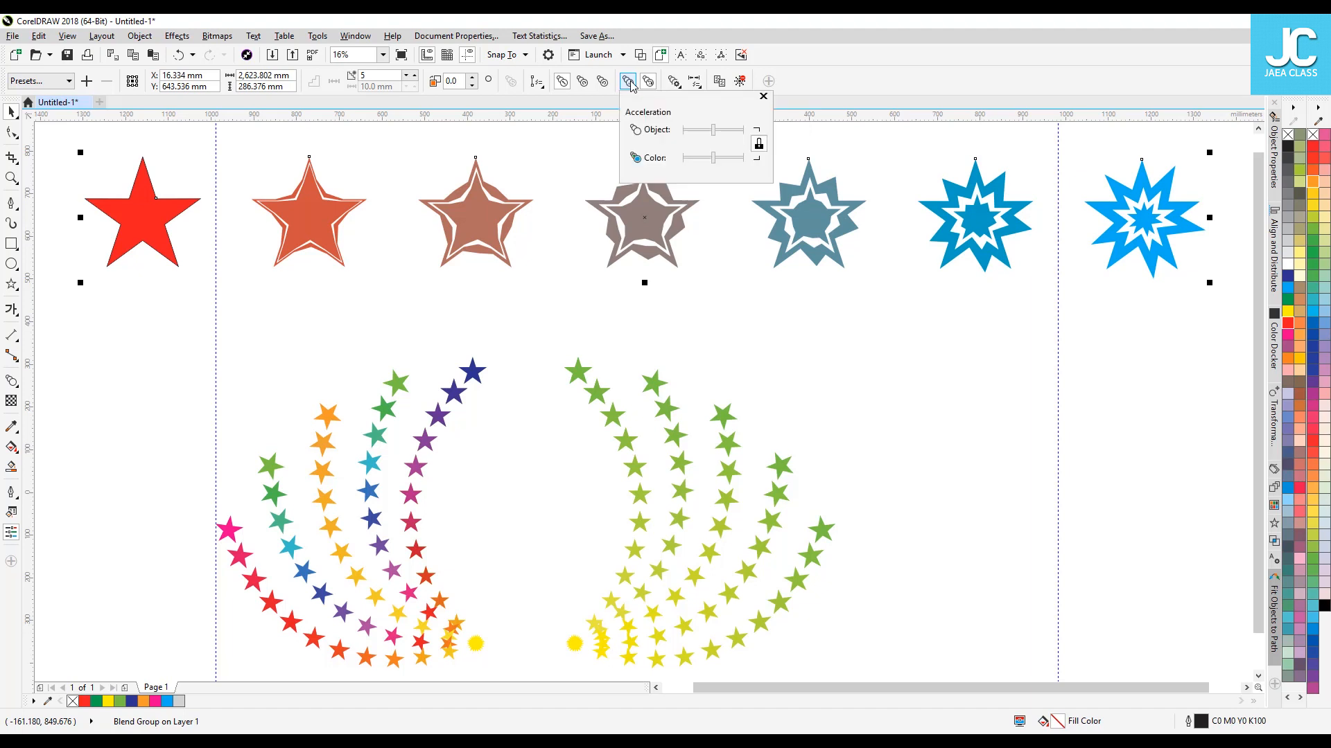
left_click(759, 144)
left_click(807, 150)
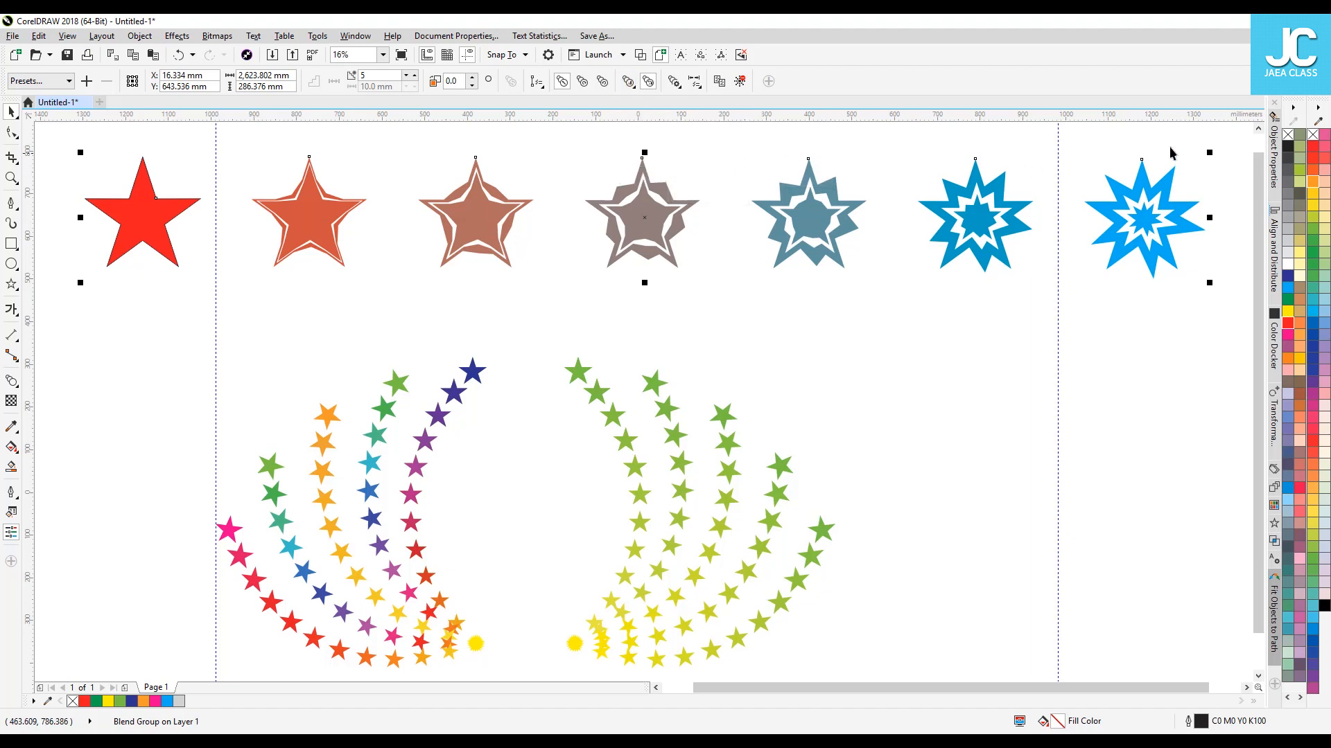
left_click(1258, 130)
left_click(1258, 129)
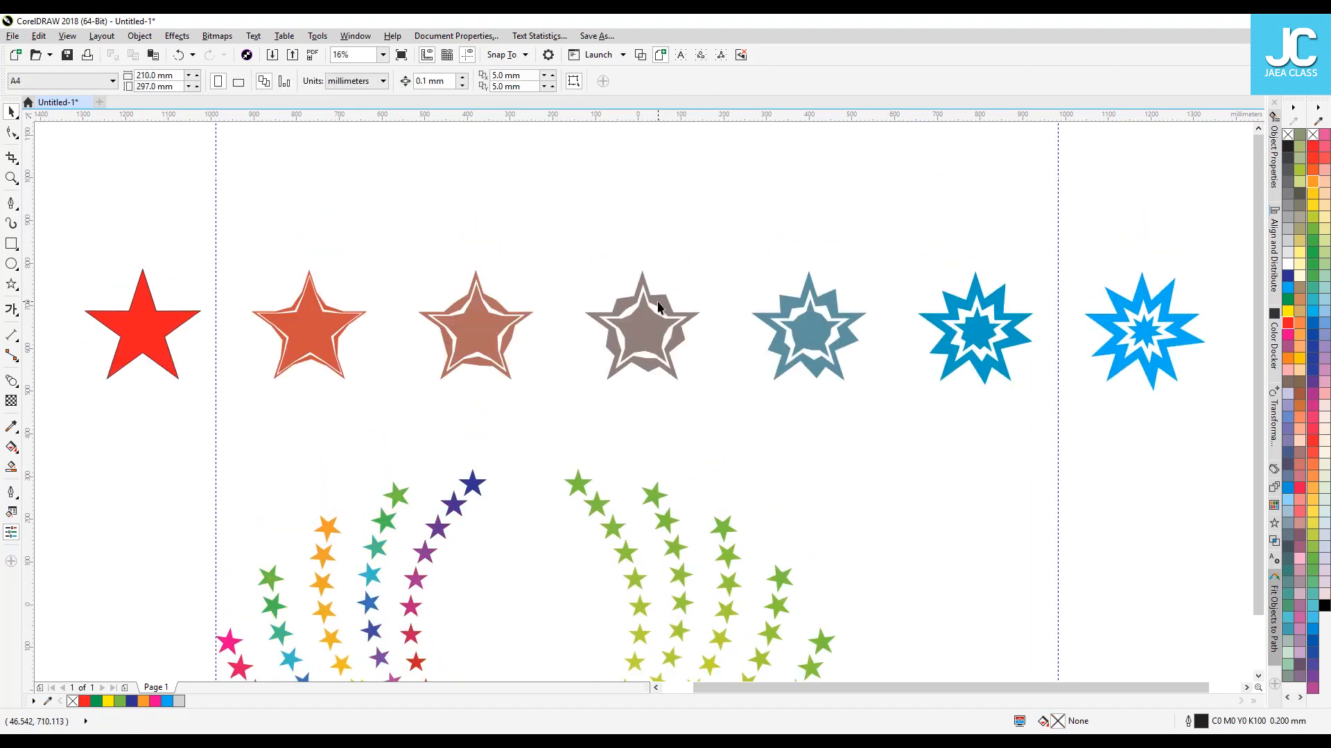
left_click(628, 81)
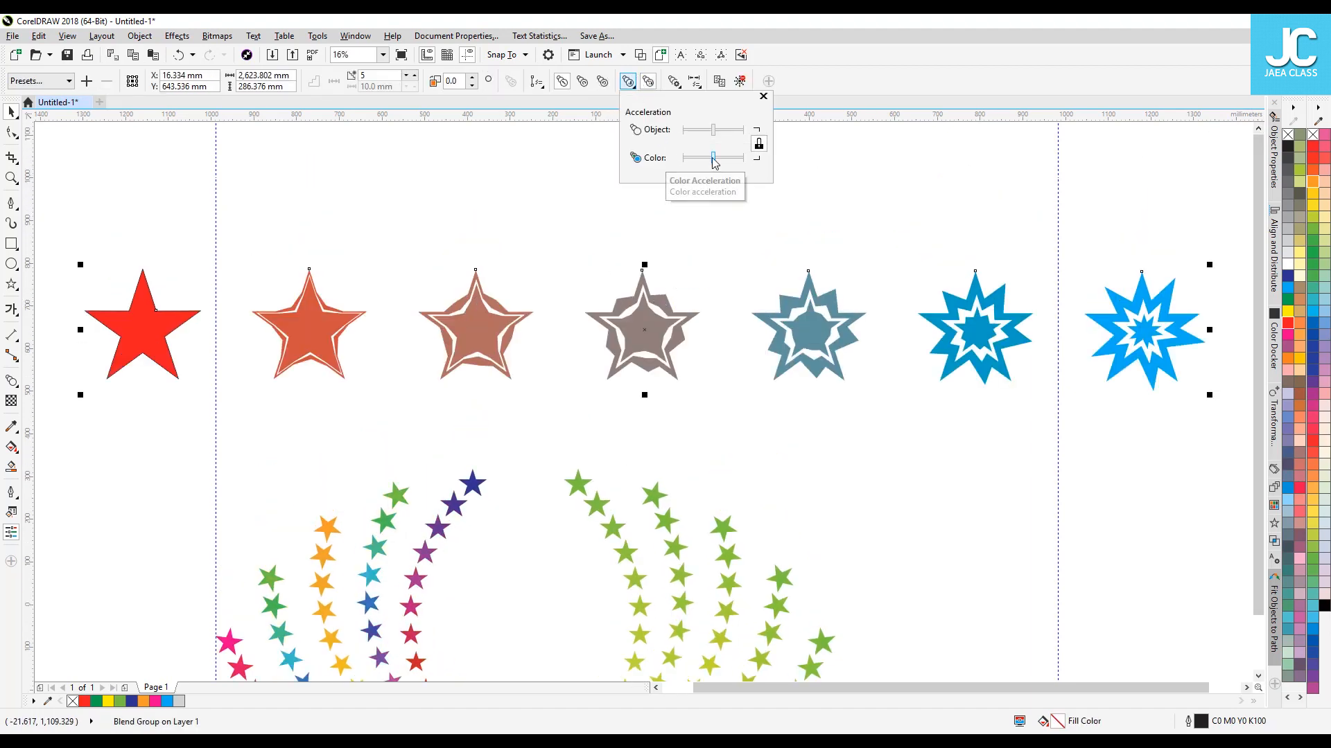
left_click(757, 142)
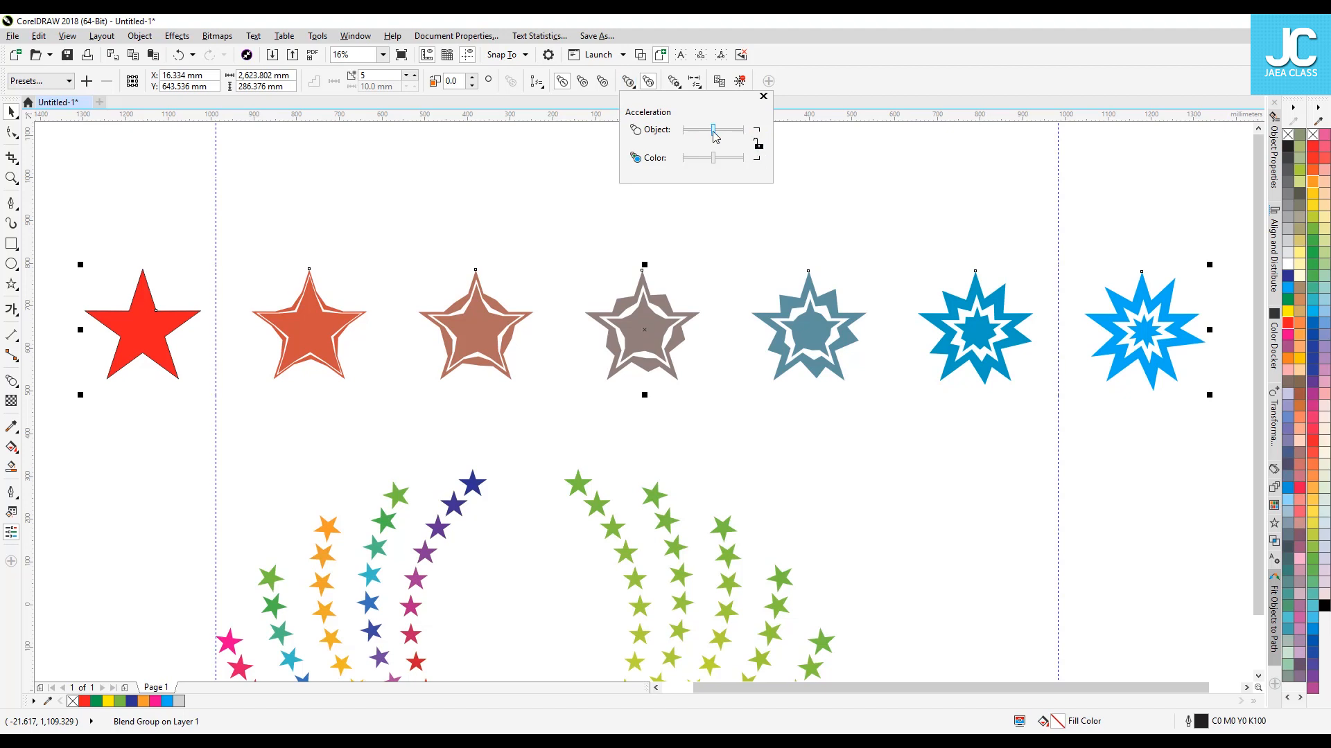
mouse_move(713, 130)
left_mouse_down()
mouse_move(687, 132)
mouse_move(740, 136)
mouse_move(715, 132)
left_mouse_up()
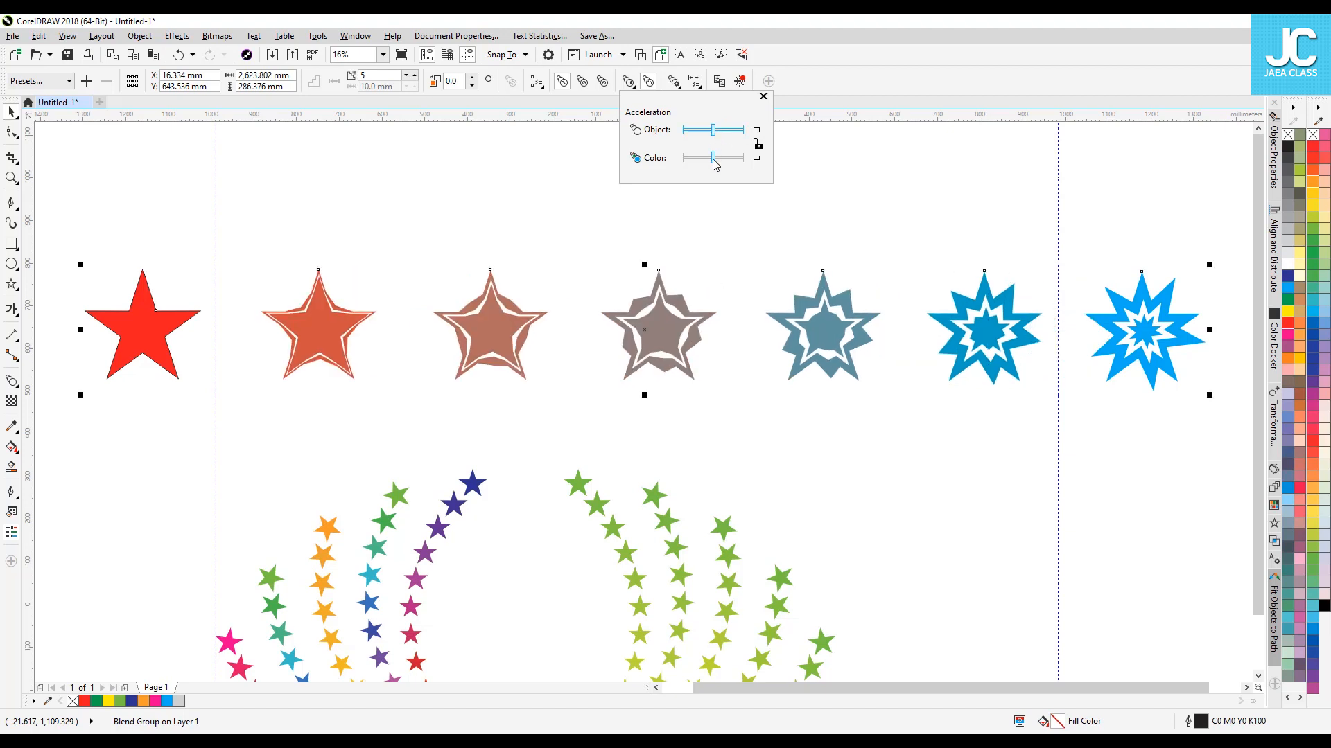
left_click_drag(715, 161, 702, 158)
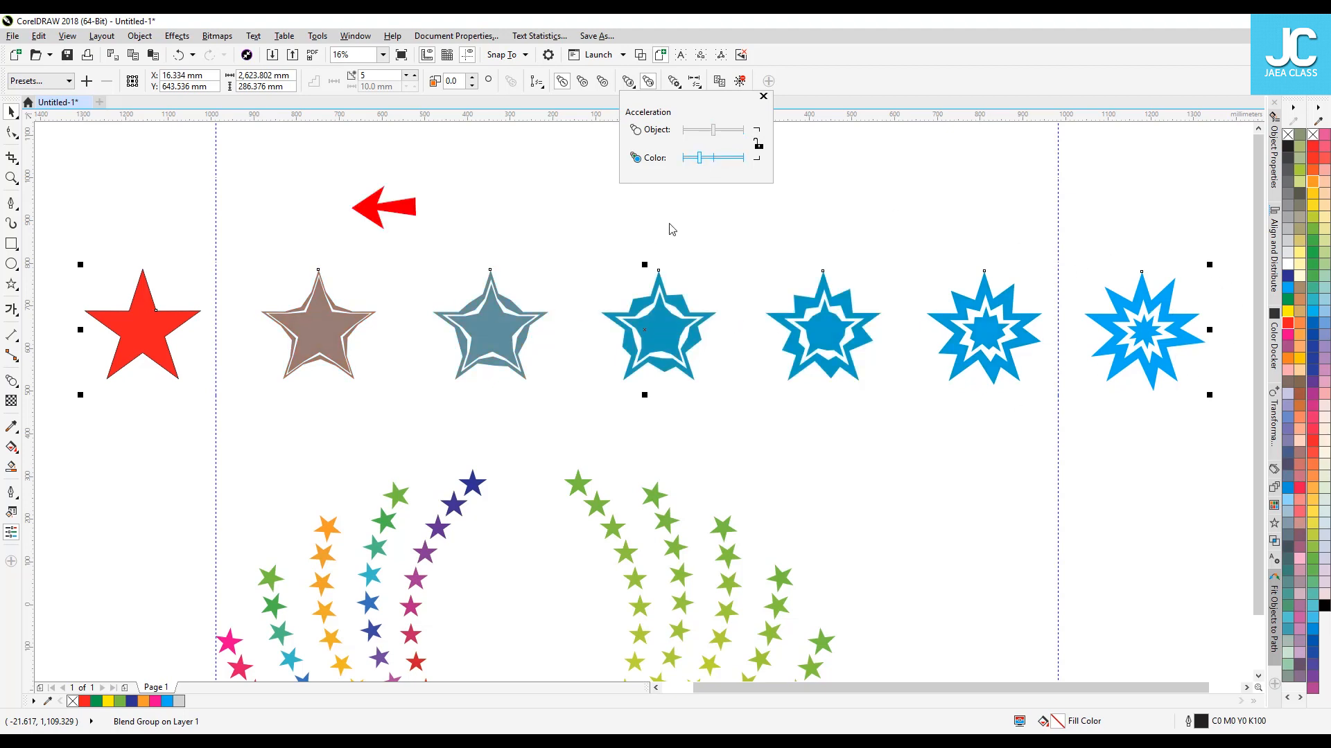
left_click_drag(698, 165, 742, 158)
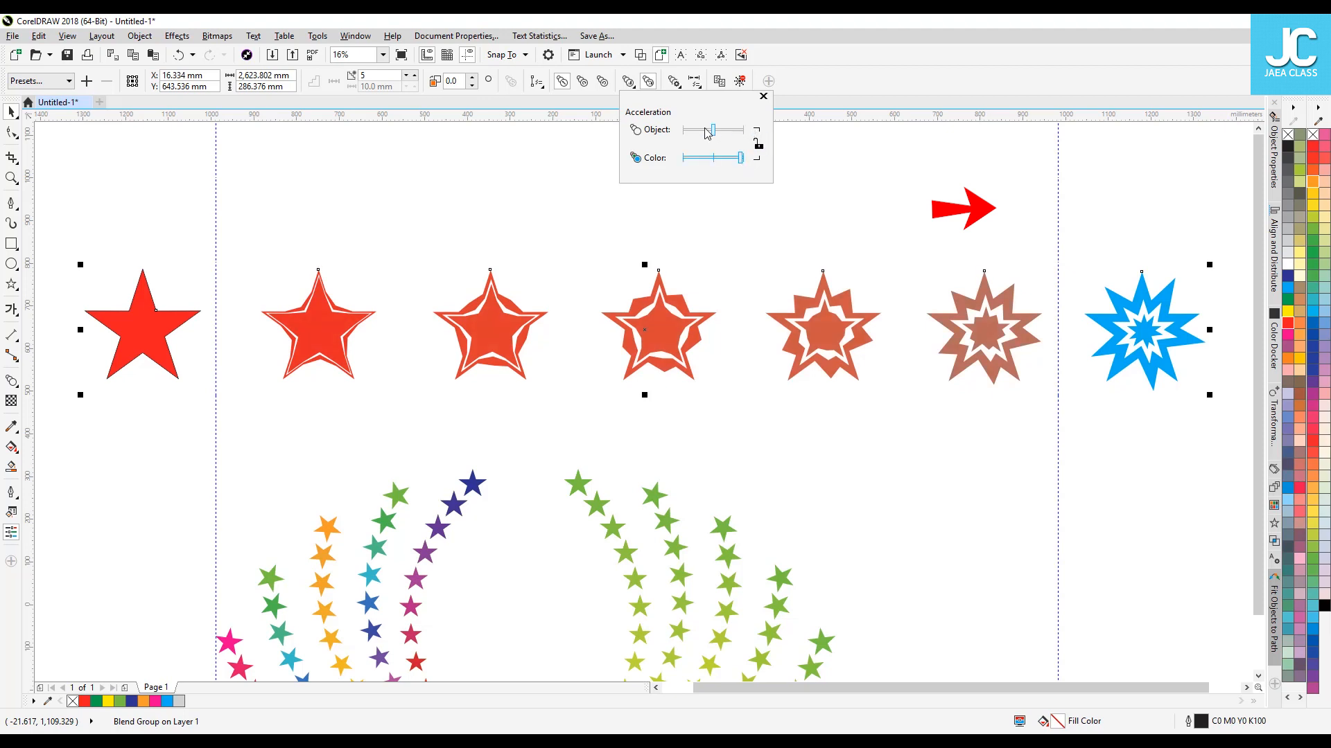
- Link the object and colour acceleration again and shift both slightly toward the cyan burst, and deselect the blend
left_click(760, 145)
mouse_move(716, 136)
left_mouse_down()
mouse_move(698, 136)
mouse_move(716, 135)
left_mouse_up()
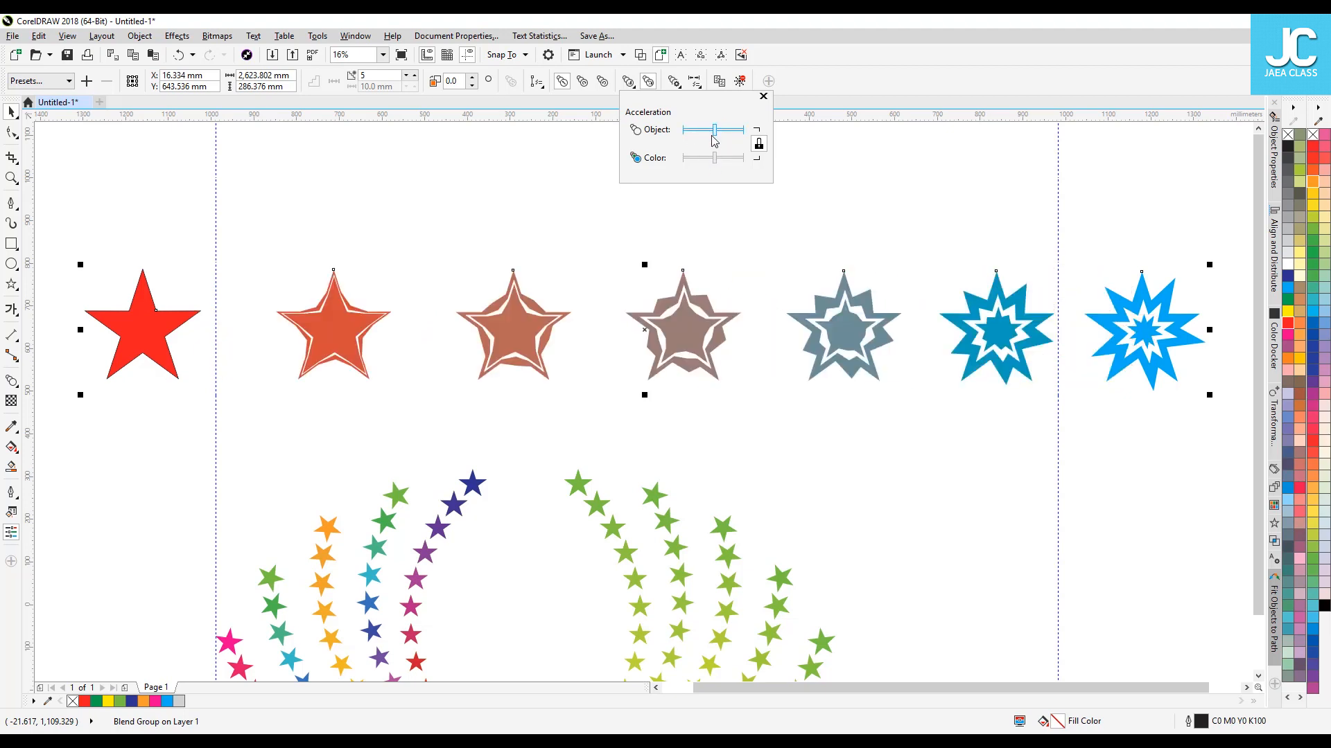
left_click(763, 97)
left_click(679, 238)
- Try moving the red star and the cyan burst upward one at a time, undoing each move
scroll(677, 236, "down", 2)
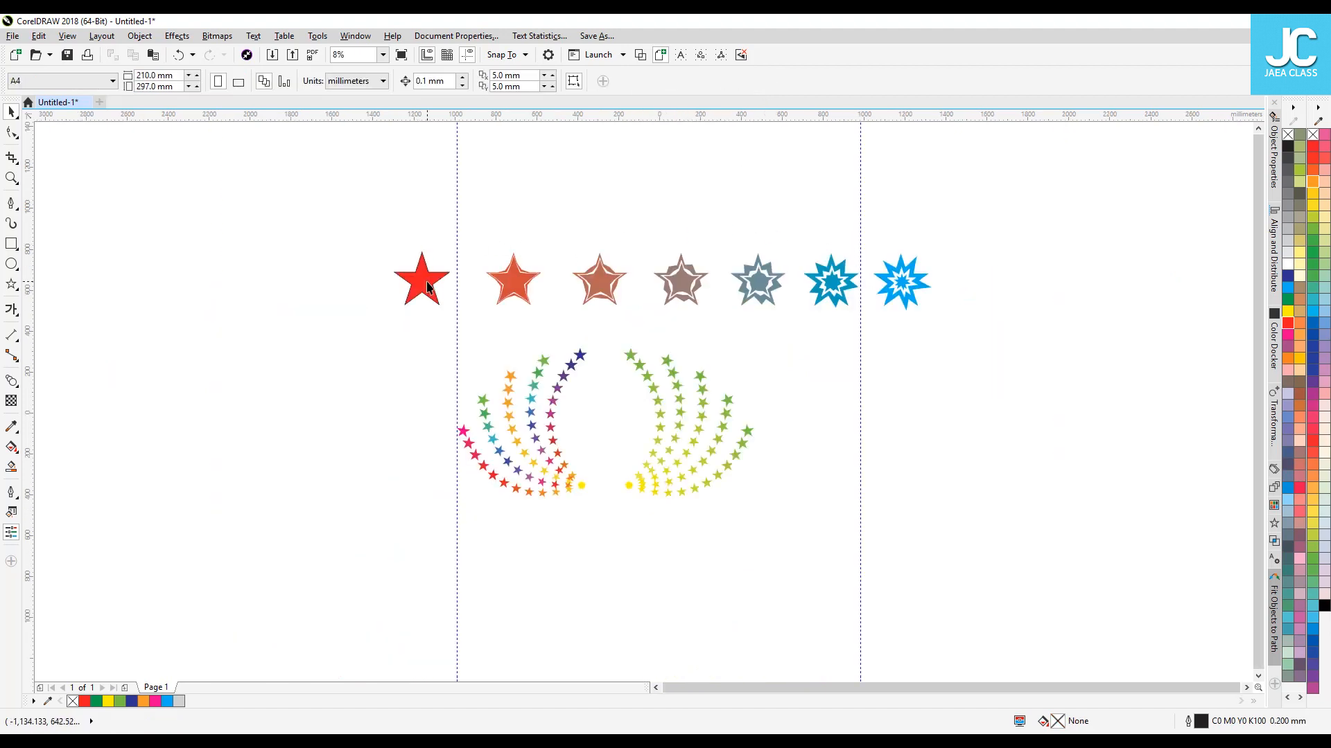
left_click_drag(423, 278, 483, 198)
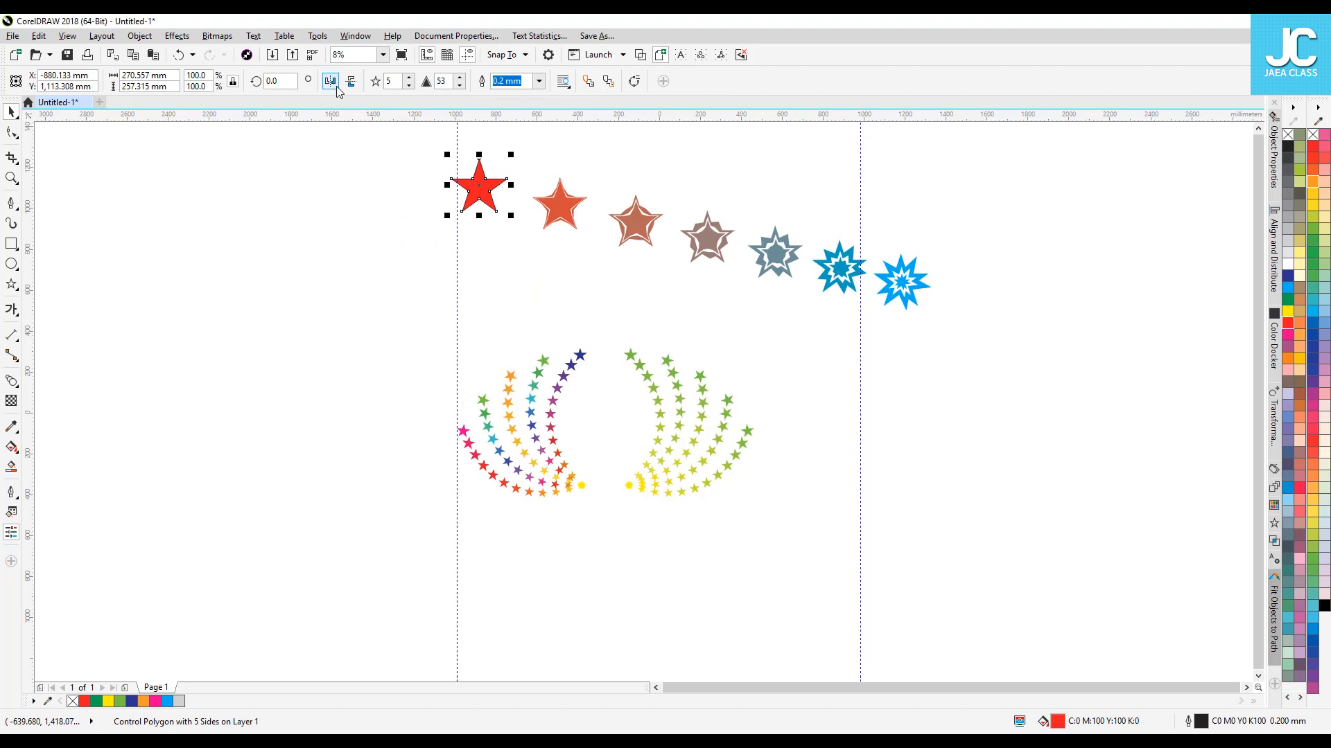
key("ctrl+z")
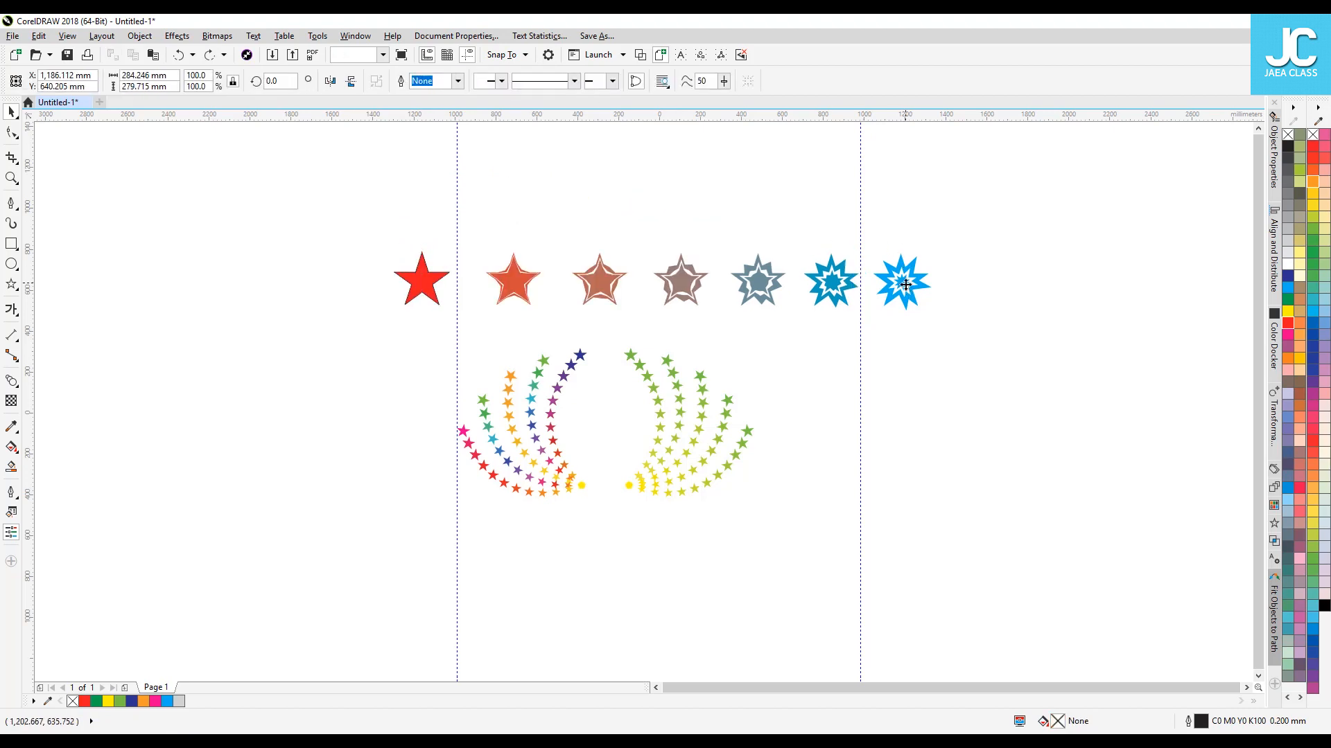
left_click_drag(905, 287, 905, 201)
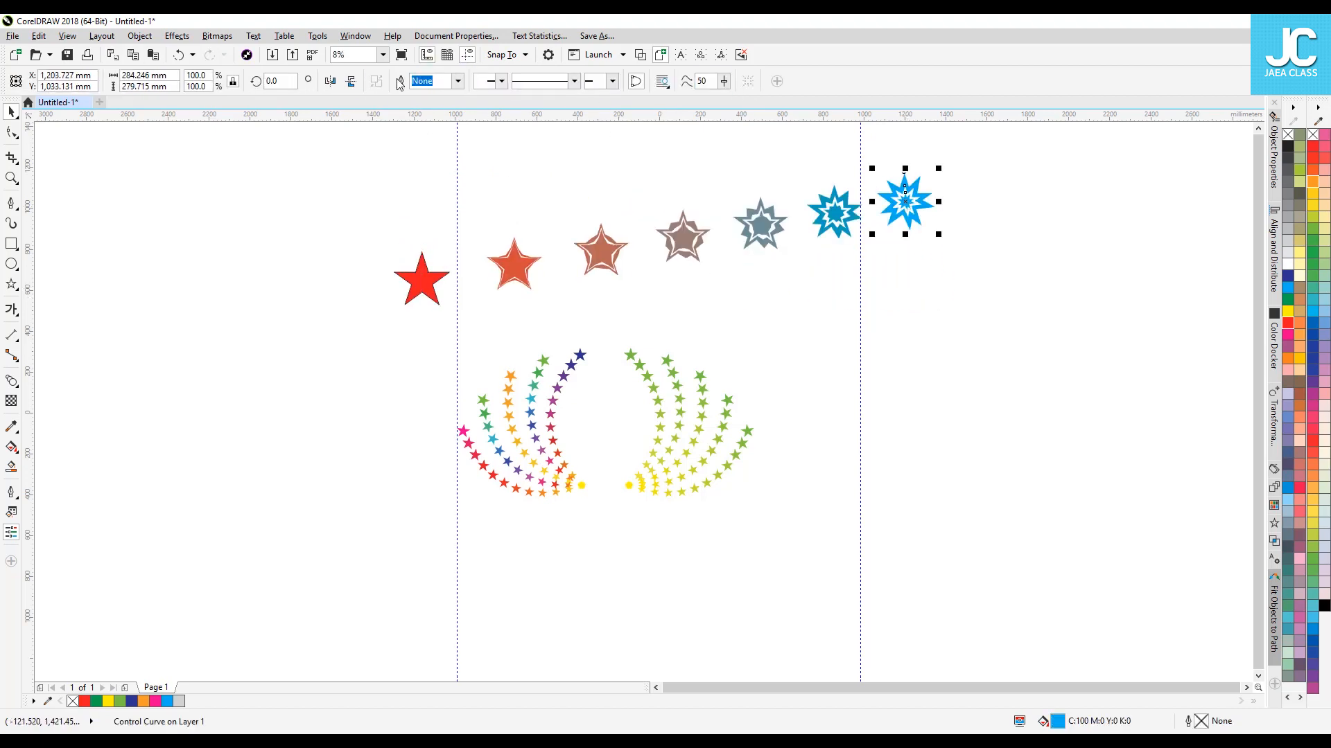
key("ctrl+z")
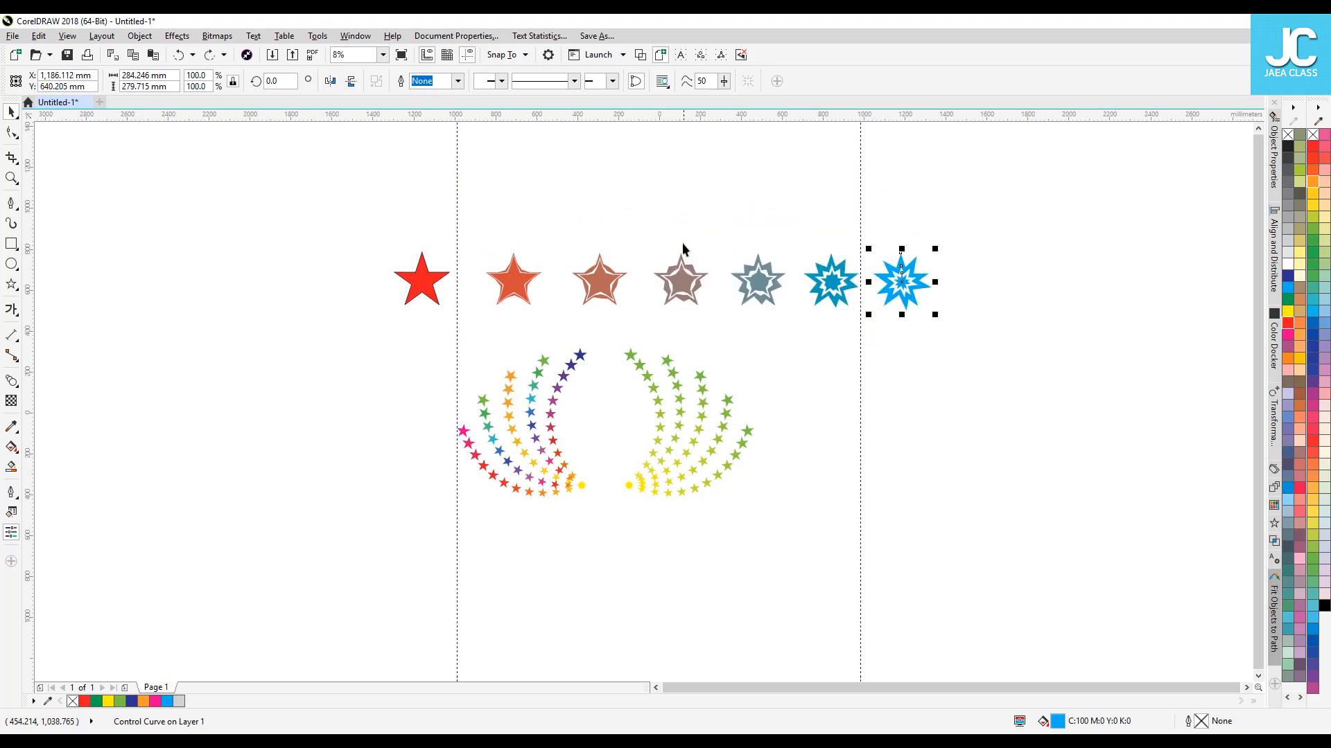
- Select the blend group rather than an end shape, delete the whole star blend, and undo the deletion
left_click(680, 277)
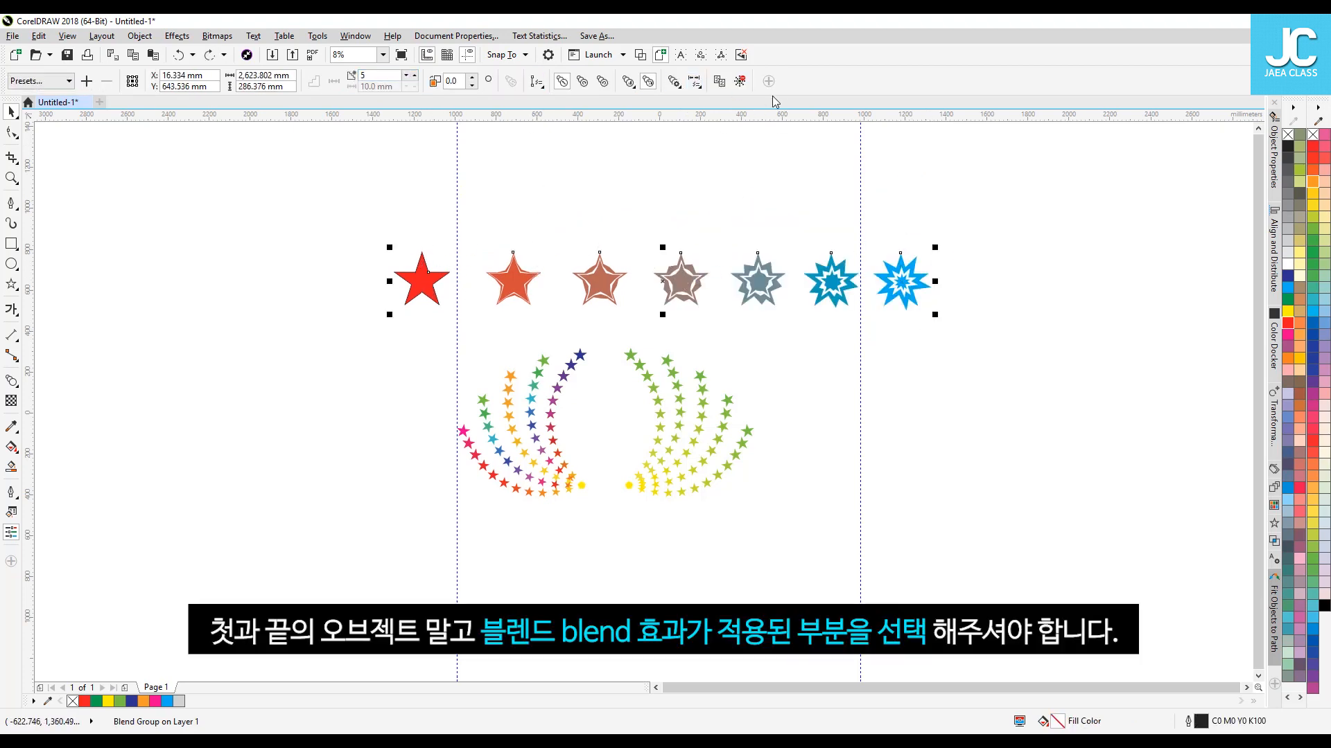
left_click(721, 202)
left_click(887, 291)
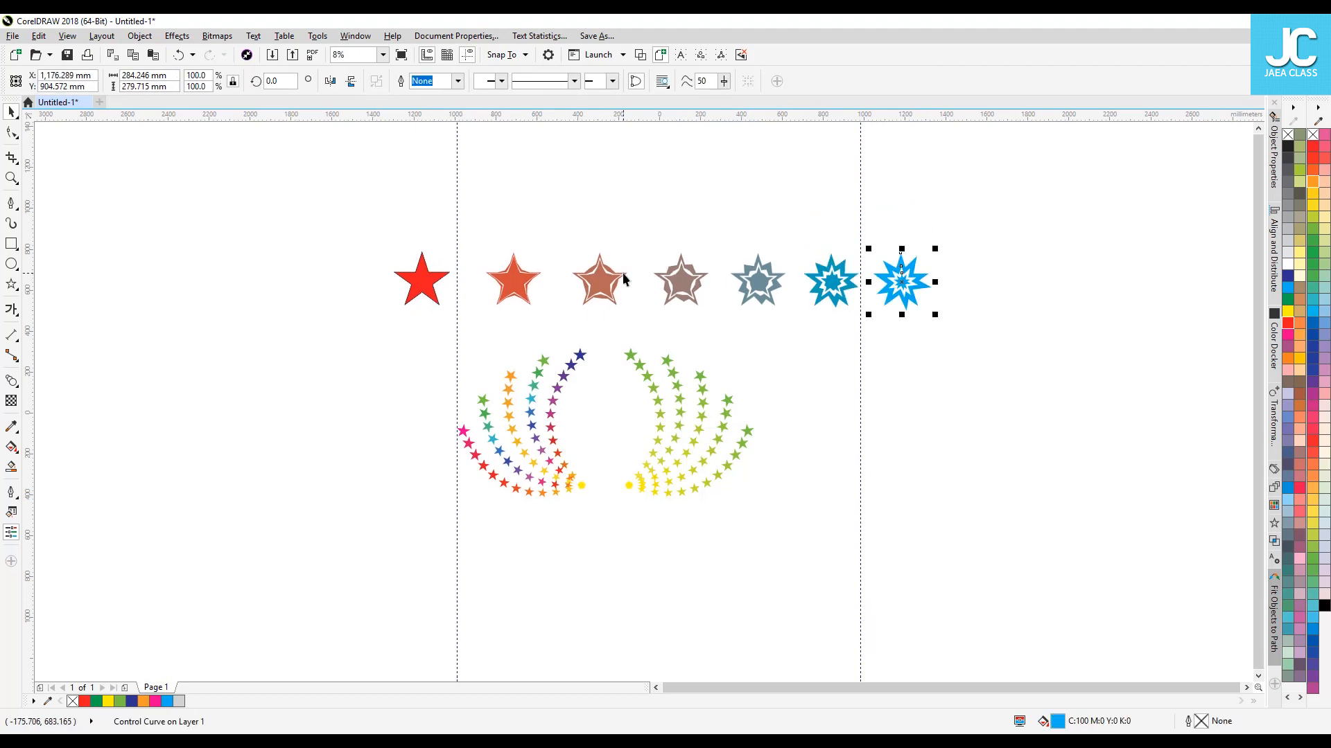
left_click(681, 280)
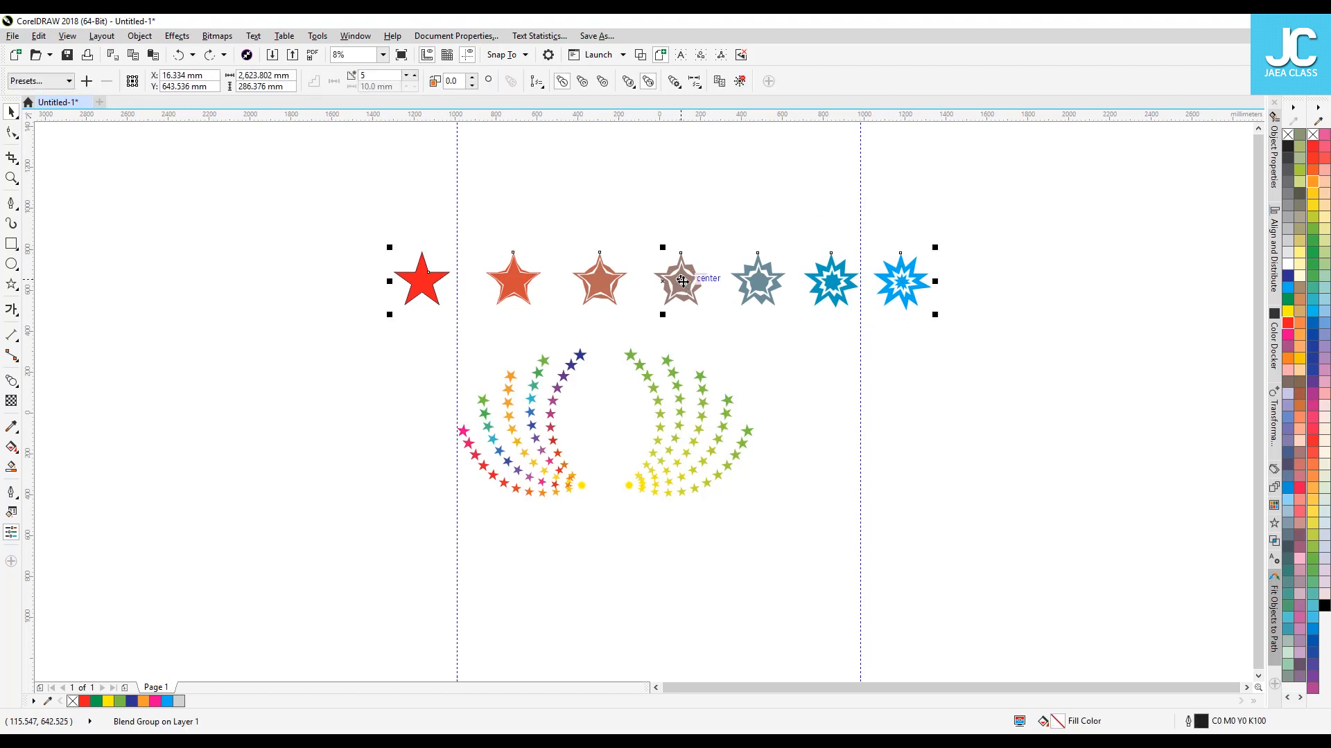
key("Delete")
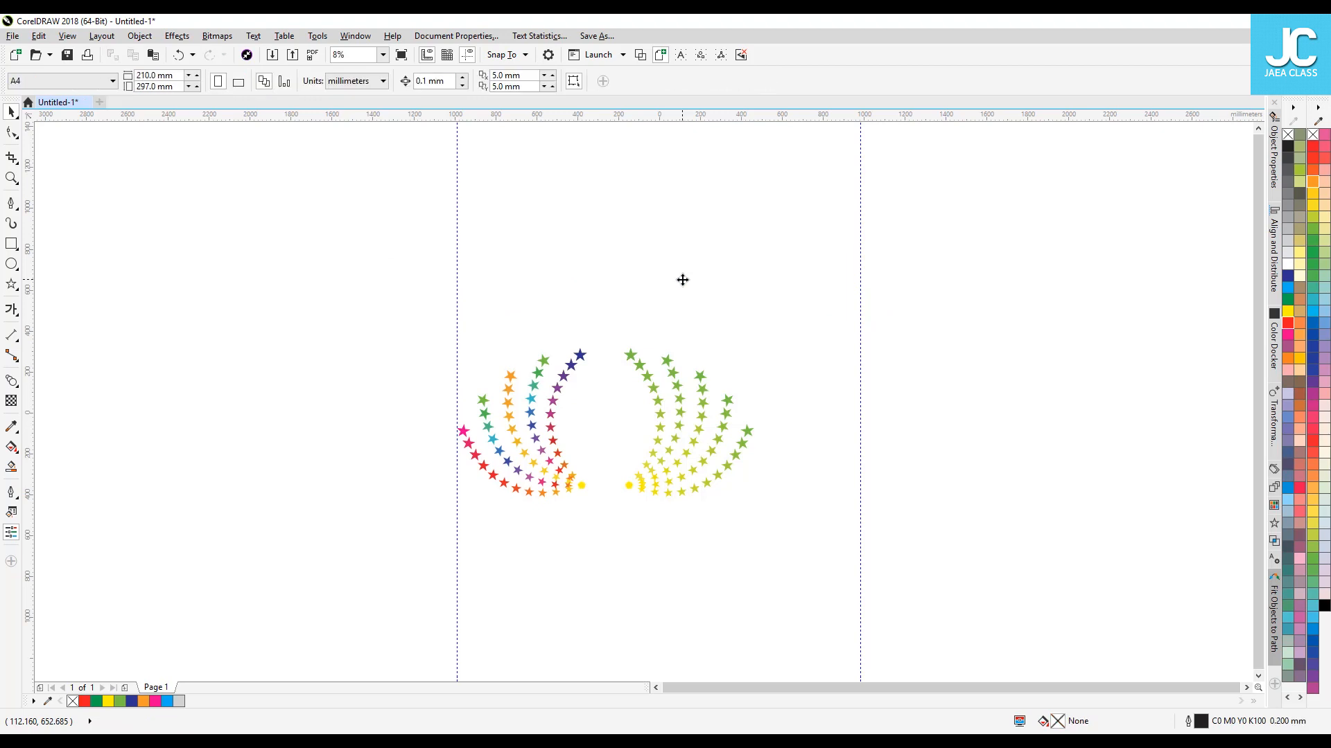
key("ctrl+z")
left_click(712, 209)
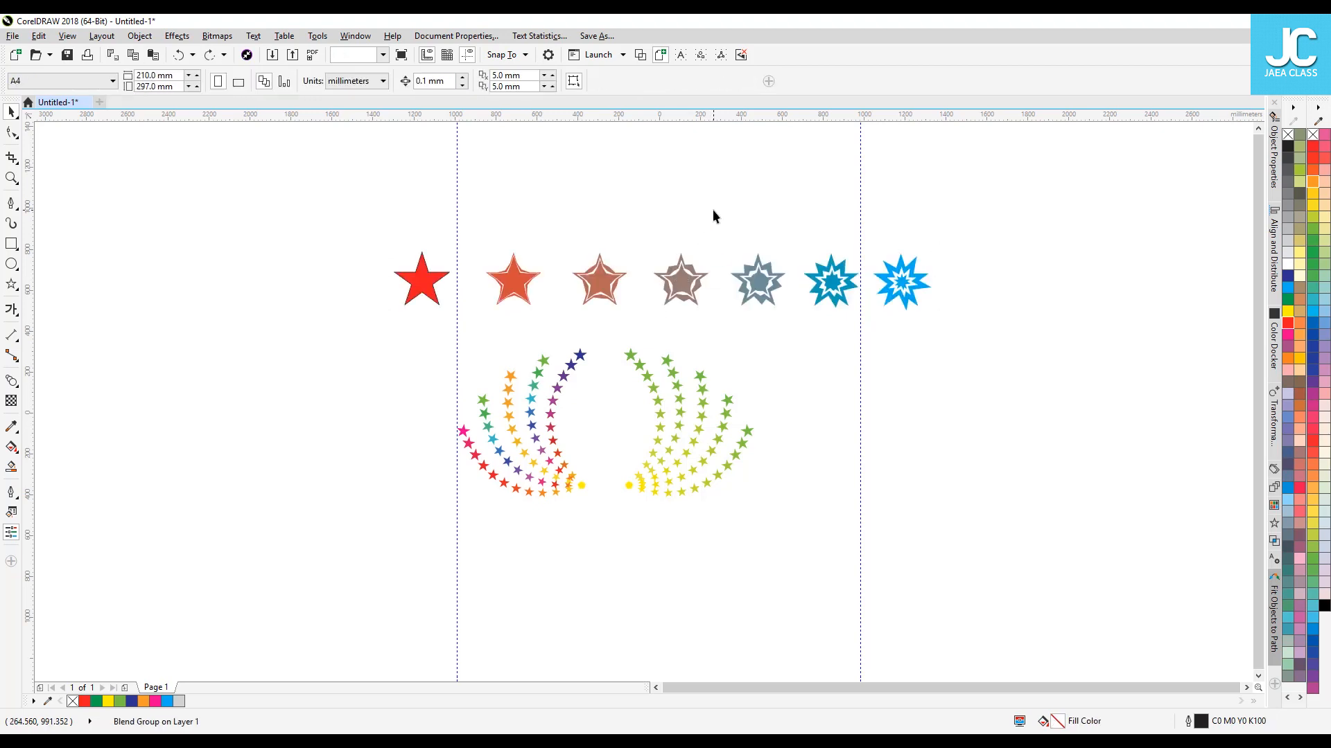
- Clear the blend effect between the red star and the cyan burst, and undo the clearing
left_click(689, 288)
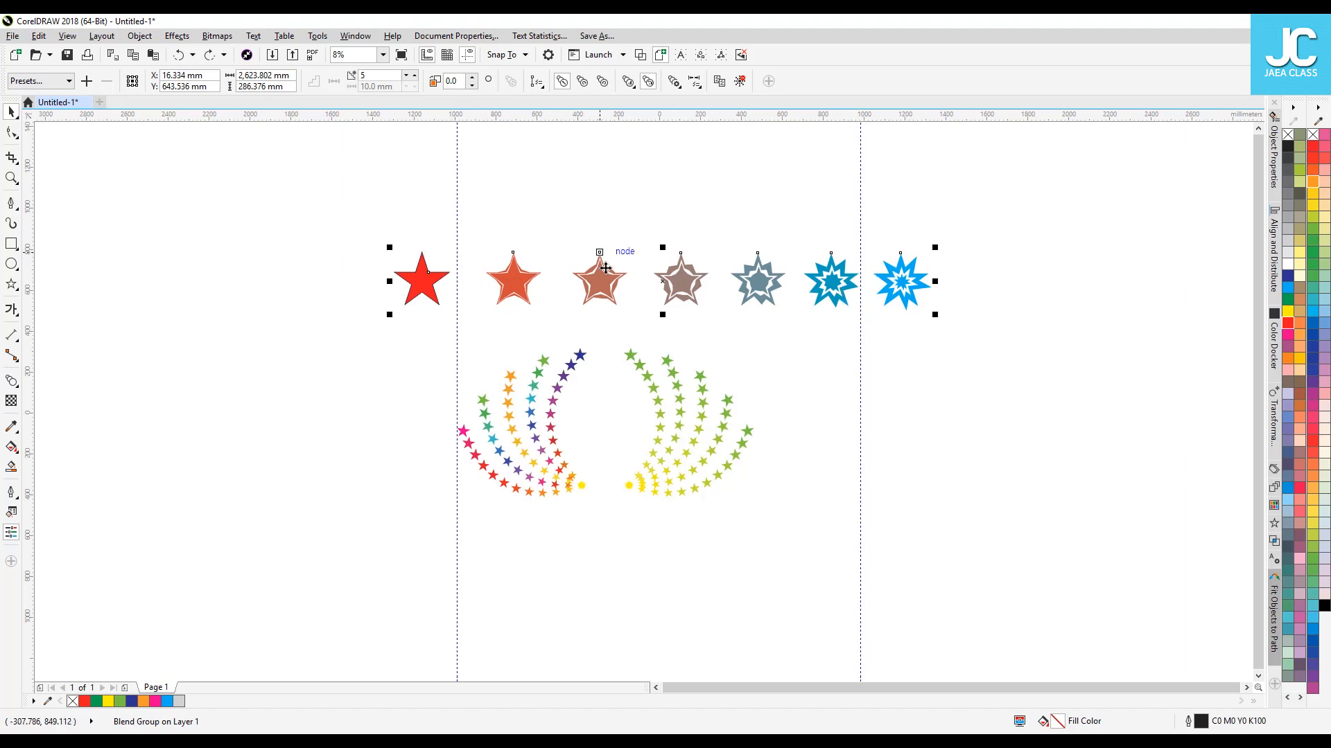
left_click(740, 81)
left_click(680, 197)
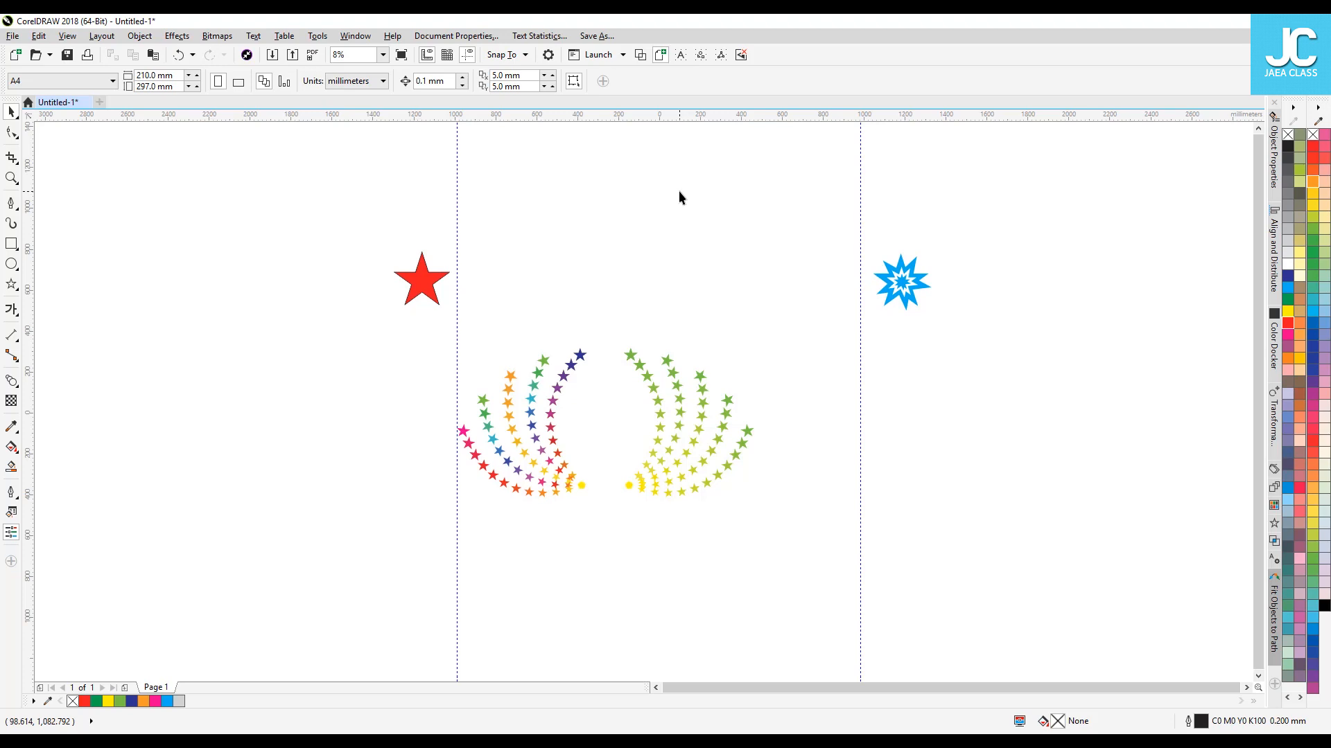
key("ctrl+z")
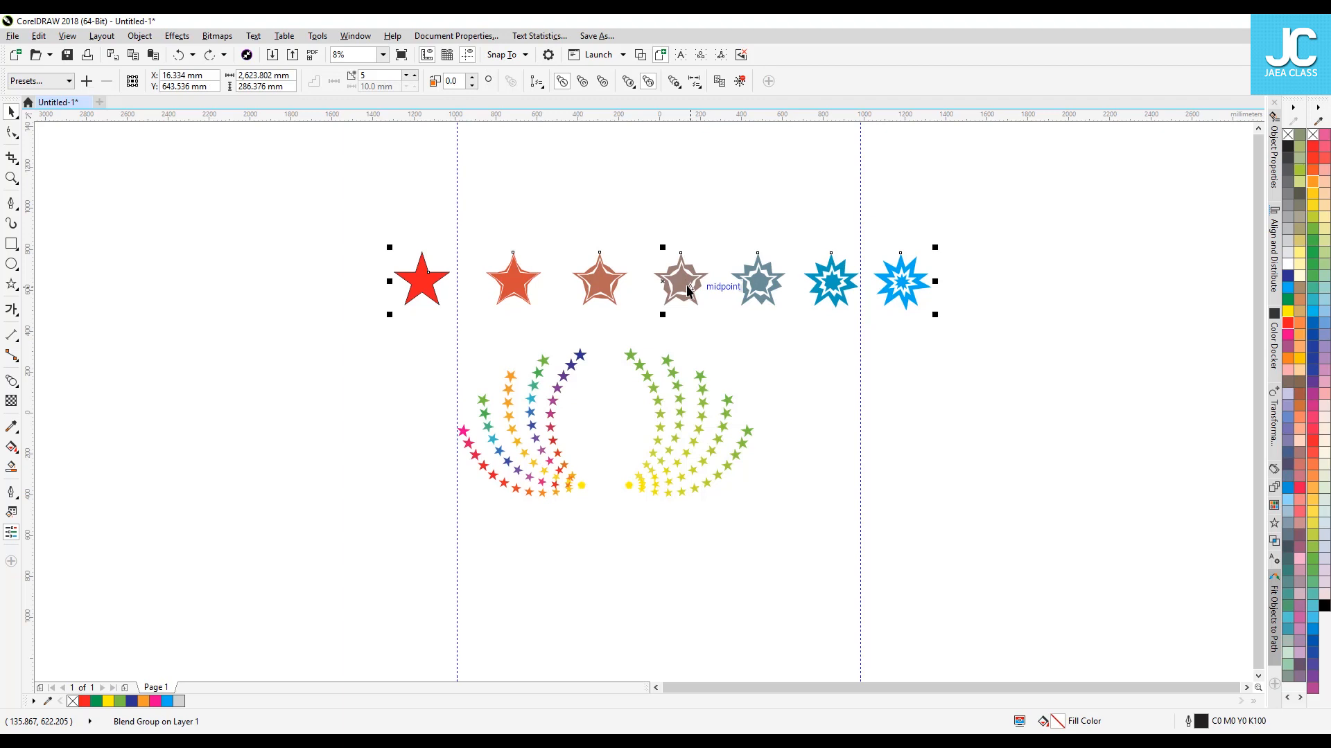
left_click(11, 380)
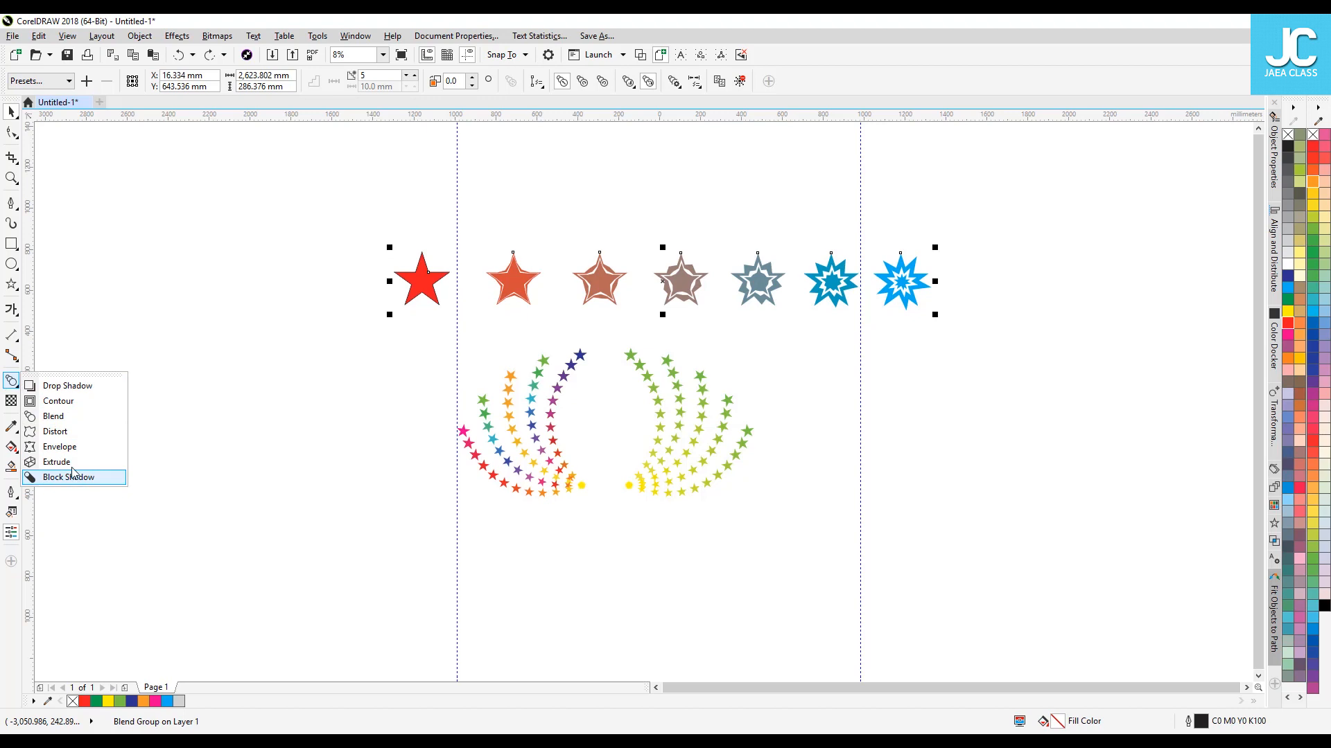
left_click(752, 203)
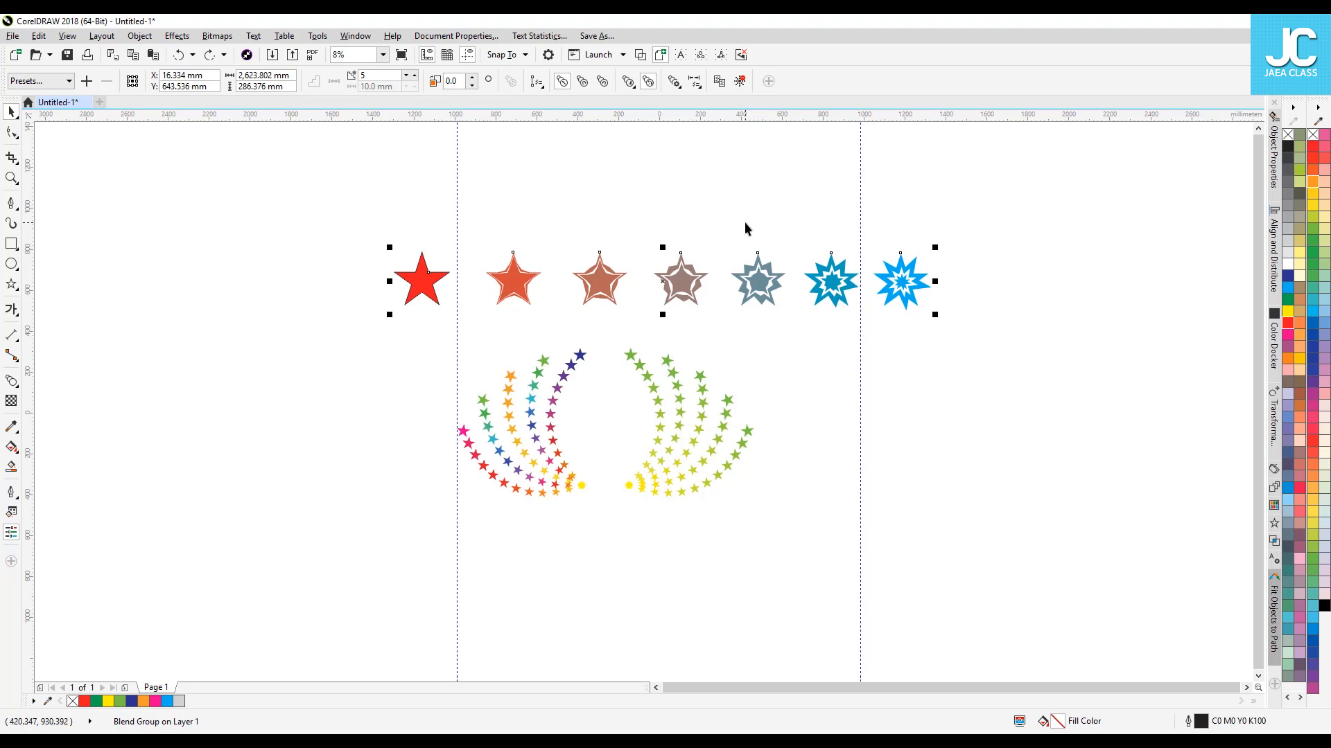
left_click(745, 223)
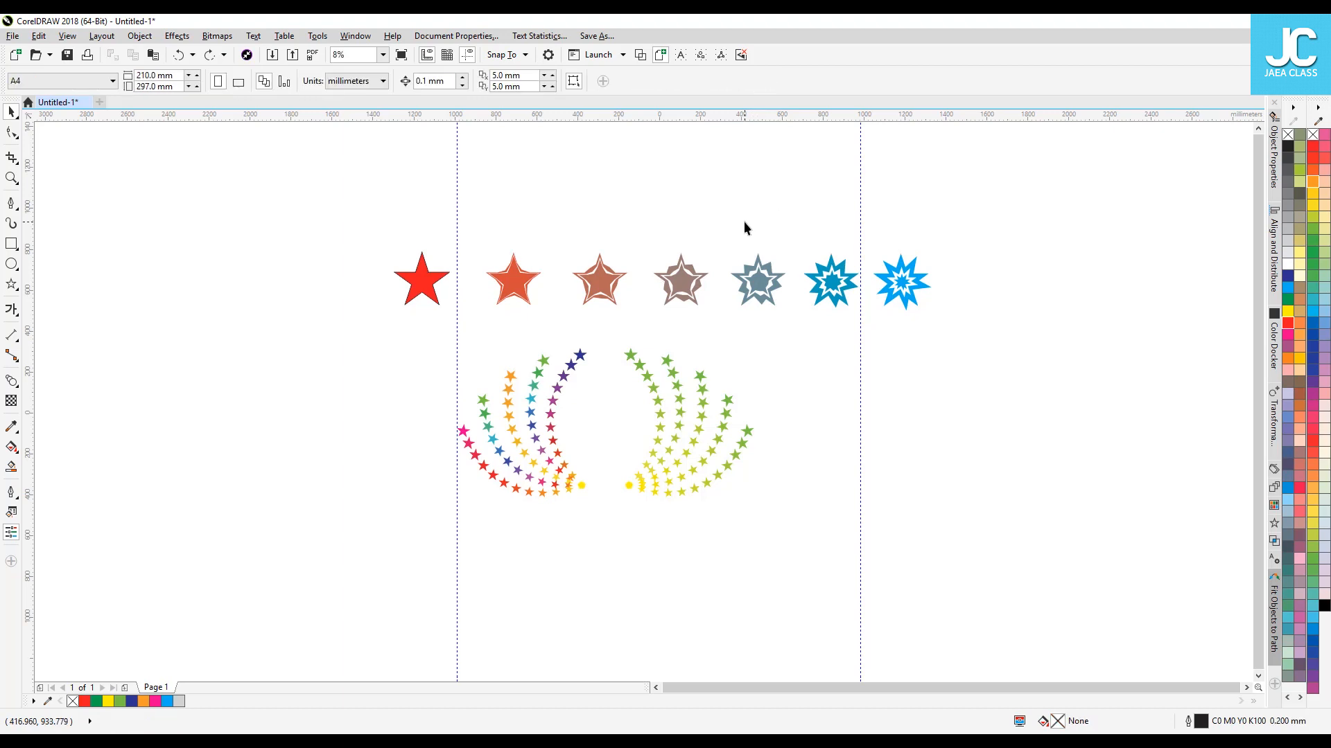